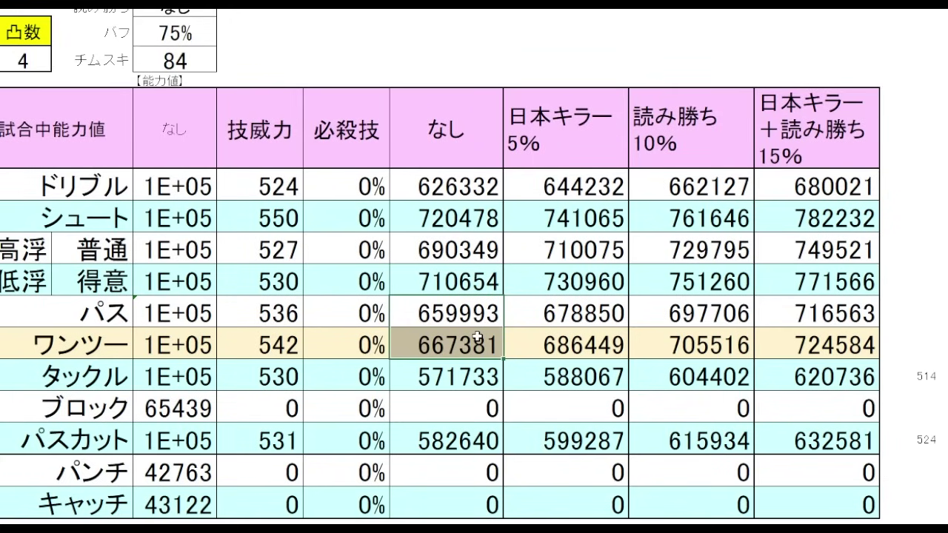
Compare the パス and ワンツー values with the ドリブル value in the なし column.
click(470, 313)
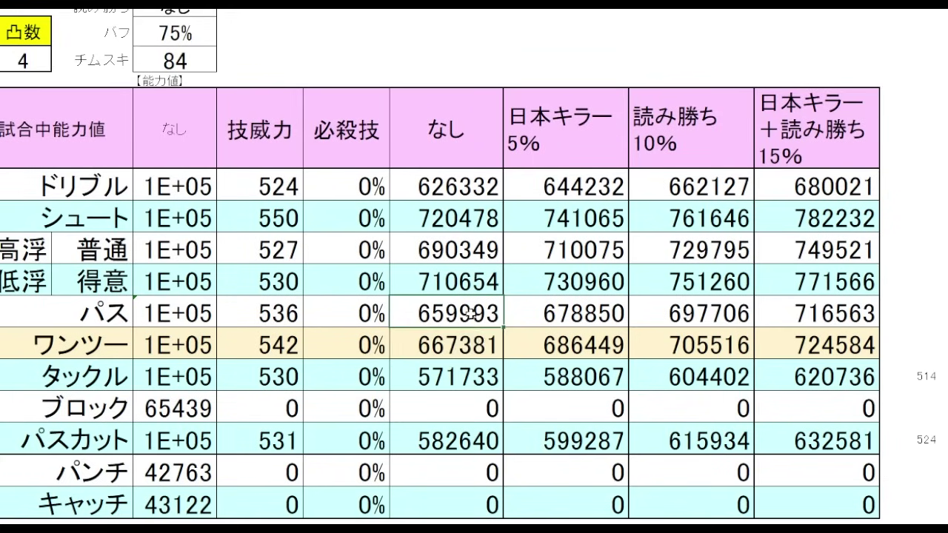
click(471, 339)
click(477, 312)
click(477, 332)
click(479, 318)
click(476, 348)
click(489, 317)
click(488, 185)
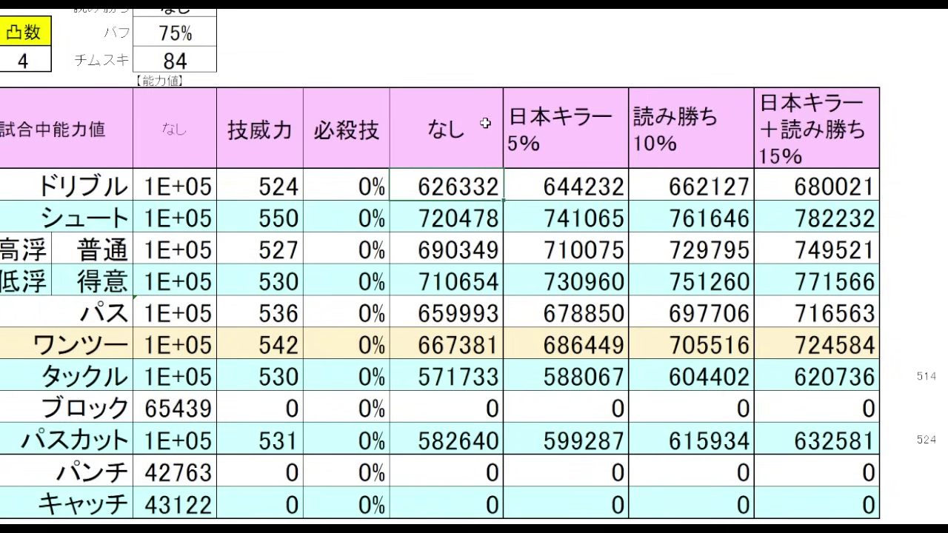
Compare the タックル and パスカット values in the なし column.
click(452, 379)
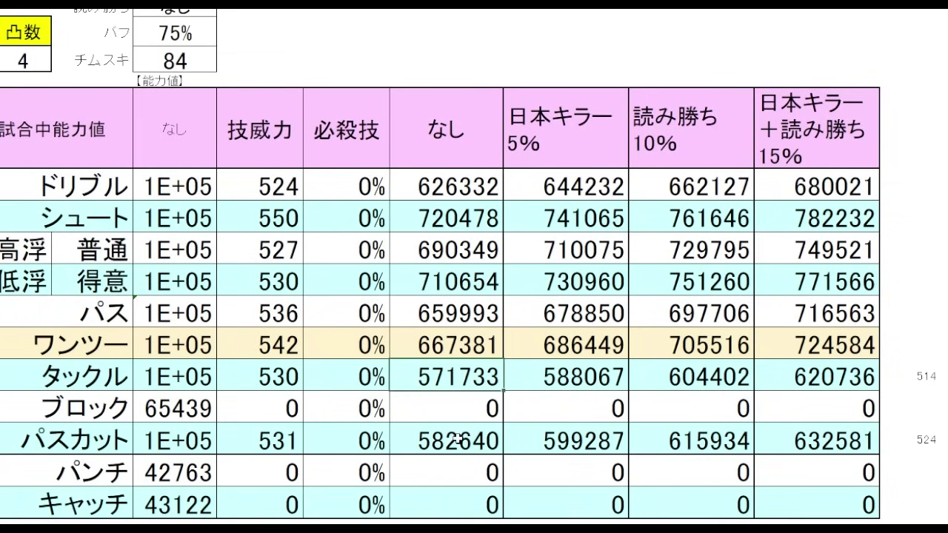
click(456, 438)
click(453, 379)
click(468, 438)
click(481, 385)
click(476, 442)
click(477, 386)
click(460, 441)
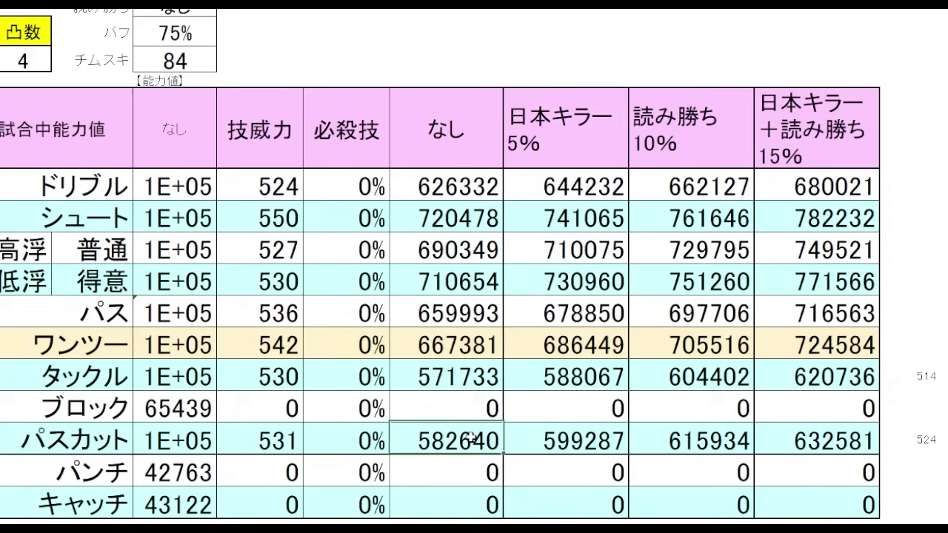
click(475, 384)
Examine the ドリブル, パス and ワンツー values in the 日本キラー 5% column.
click(613, 53)
click(708, 58)
click(600, 131)
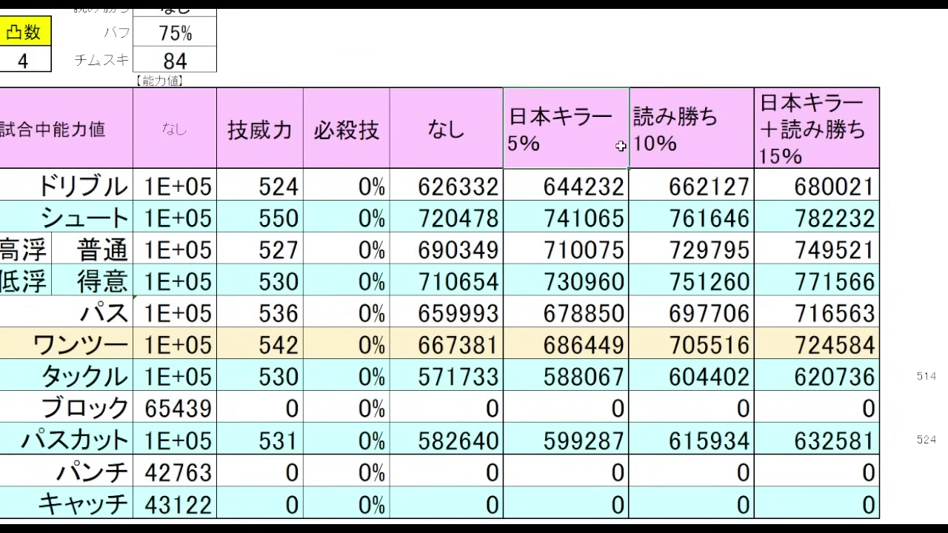
click(611, 191)
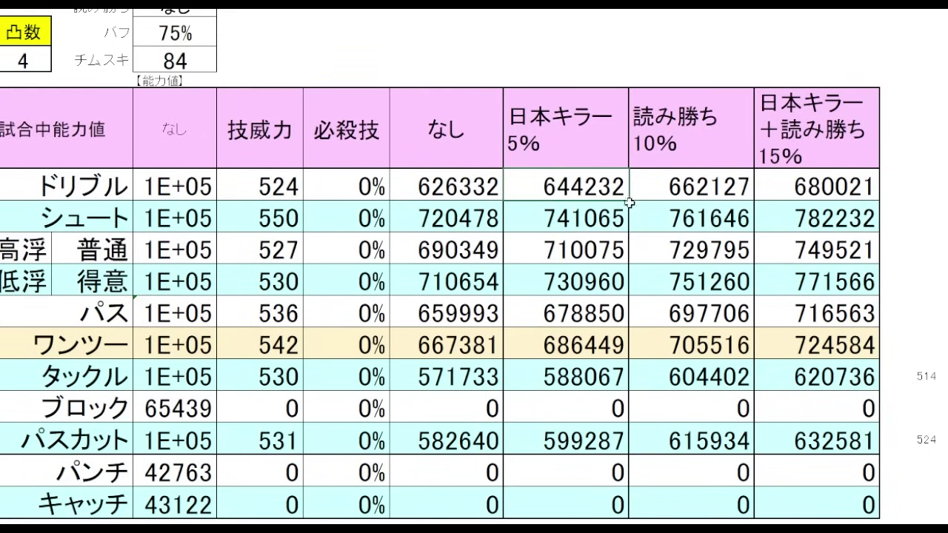
click(598, 320)
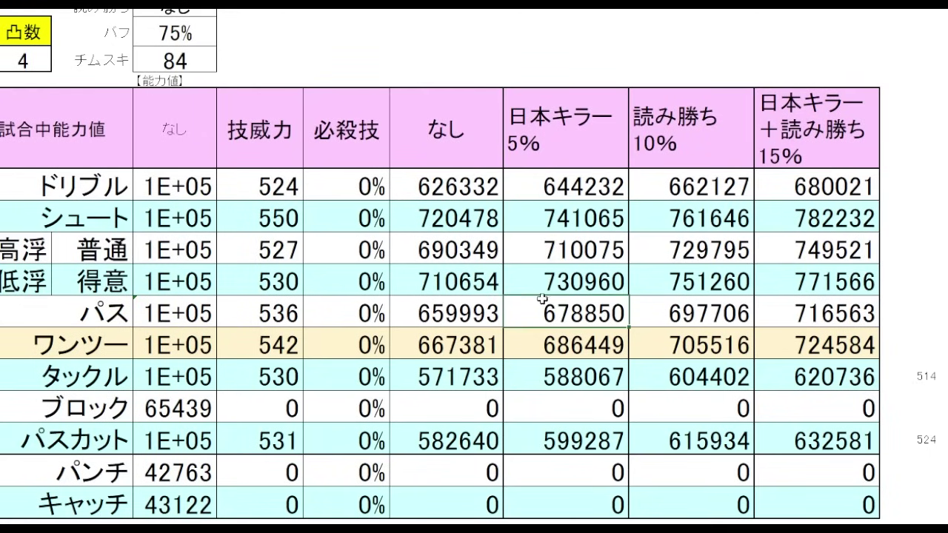
click(604, 348)
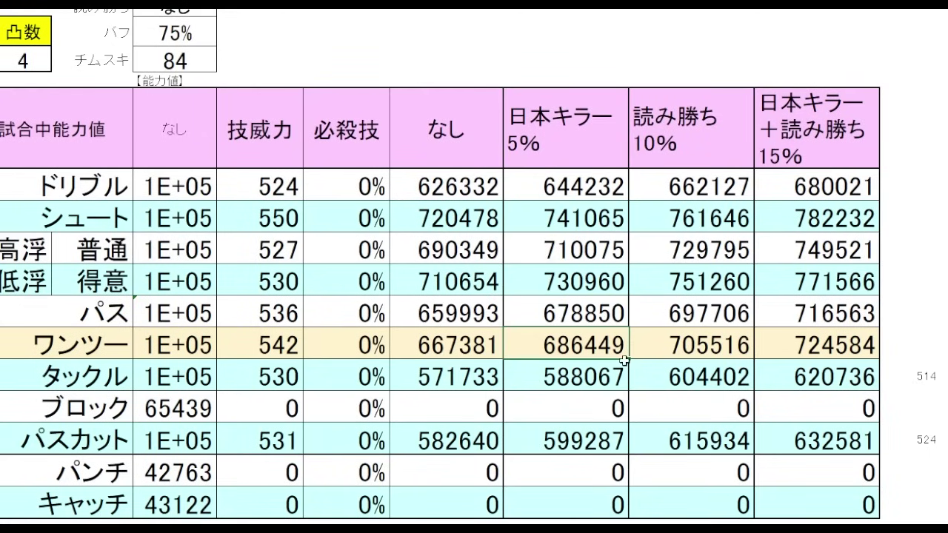
click(587, 314)
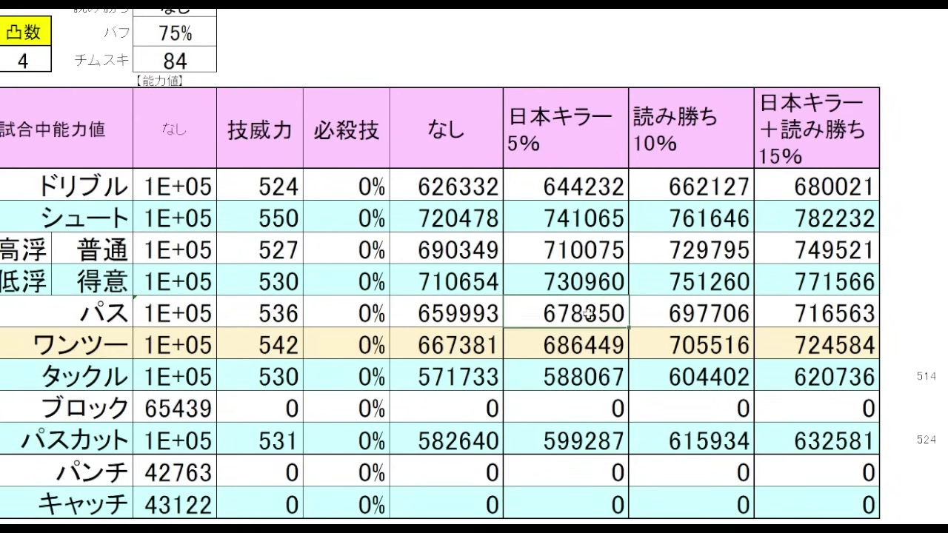
drag(589, 314, 595, 341)
click(608, 318)
click(605, 348)
click(614, 317)
click(619, 187)
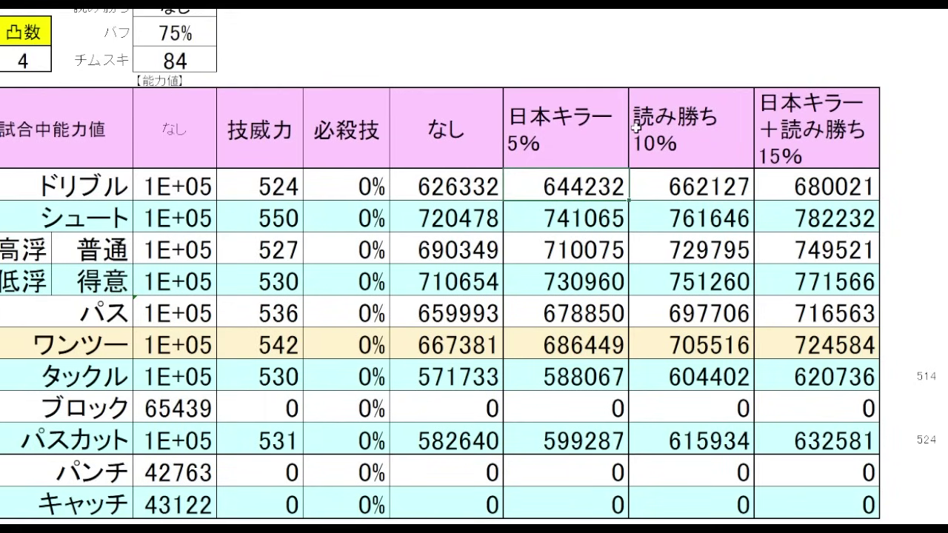
Compare the タックル and パスカット values in the 日本キラー 5% column.
click(592, 337)
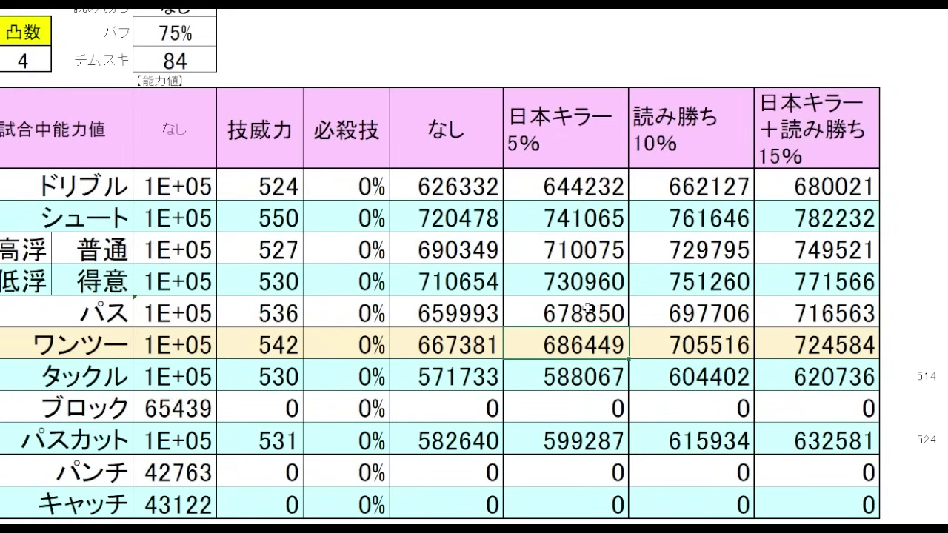
click(600, 377)
click(606, 445)
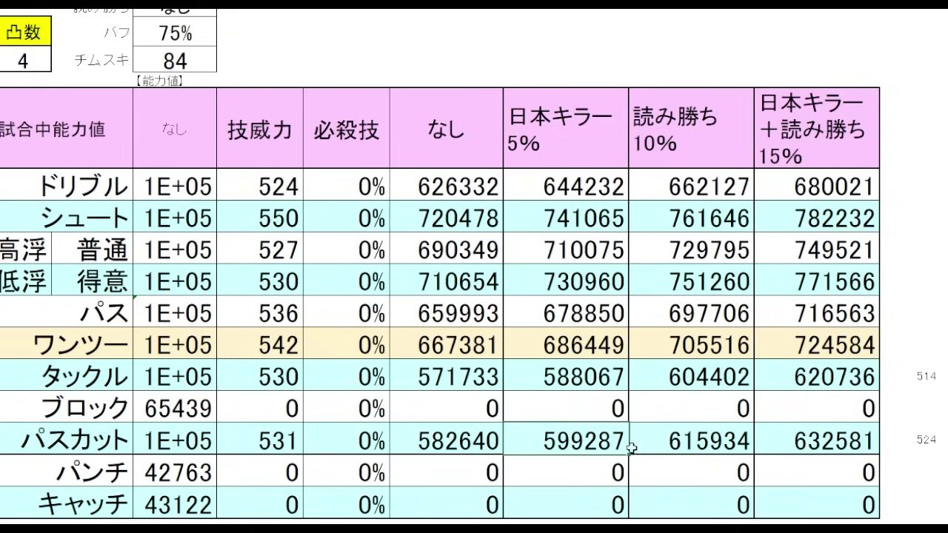
click(591, 369)
click(594, 442)
click(595, 379)
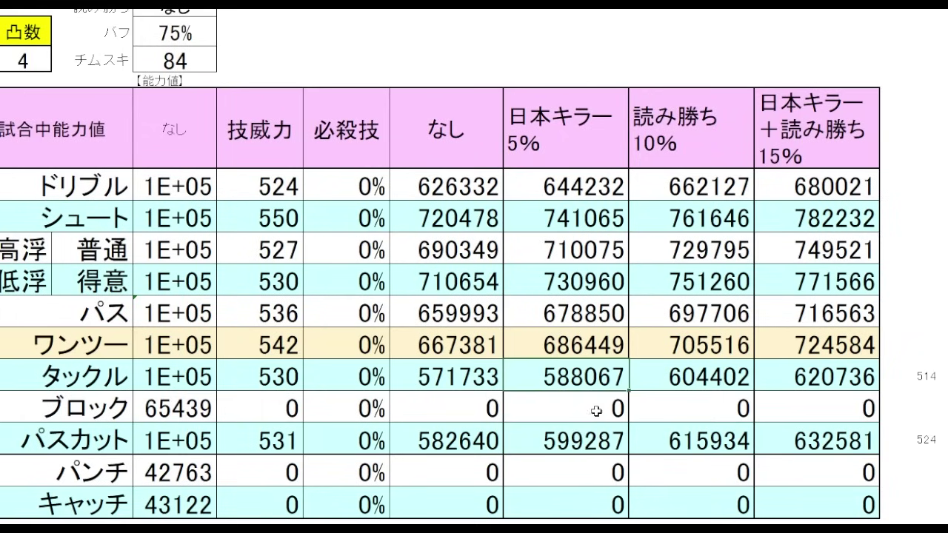
click(595, 438)
click(592, 381)
click(590, 437)
click(589, 437)
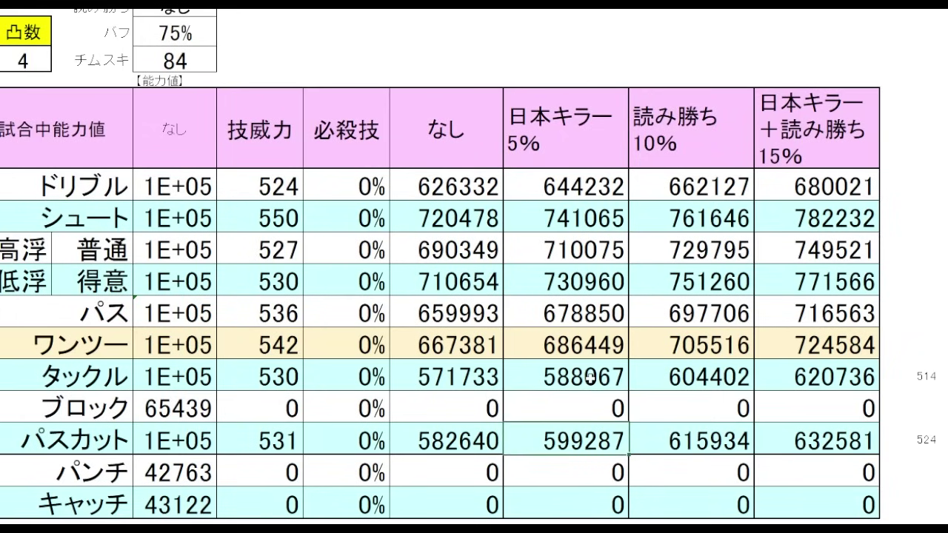
click(592, 380)
click(896, 247)
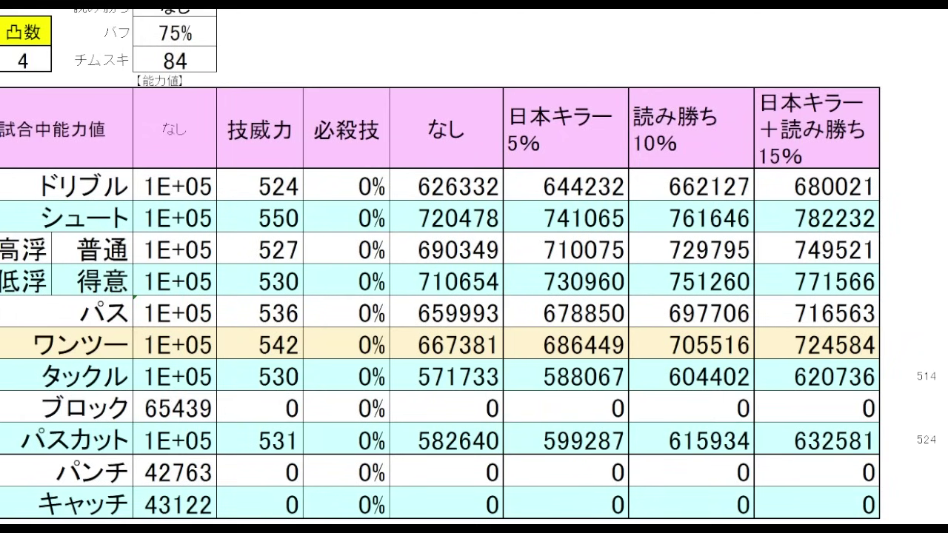
Examine the ドリブル, パス, ワンツー, タックル and パスカット values in the 読み勝ち 10% column.
click(737, 132)
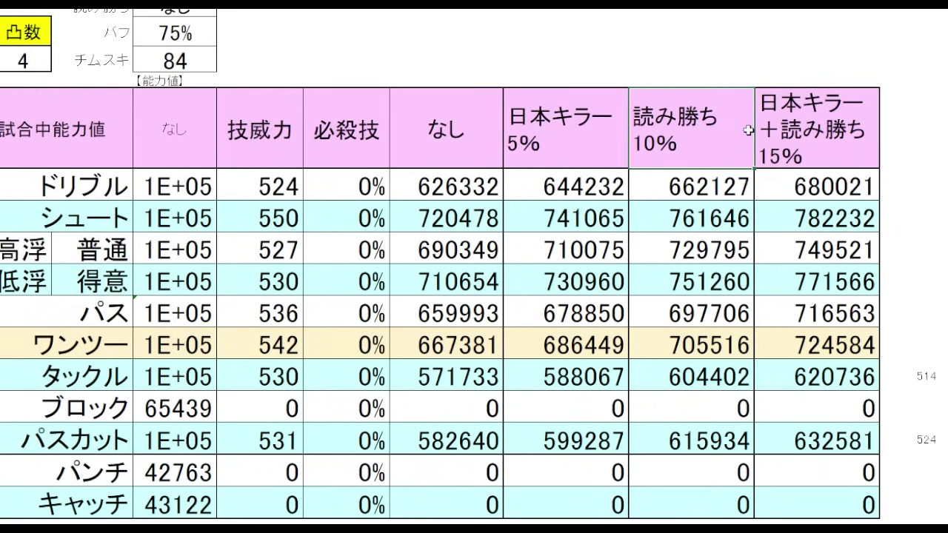
click(737, 191)
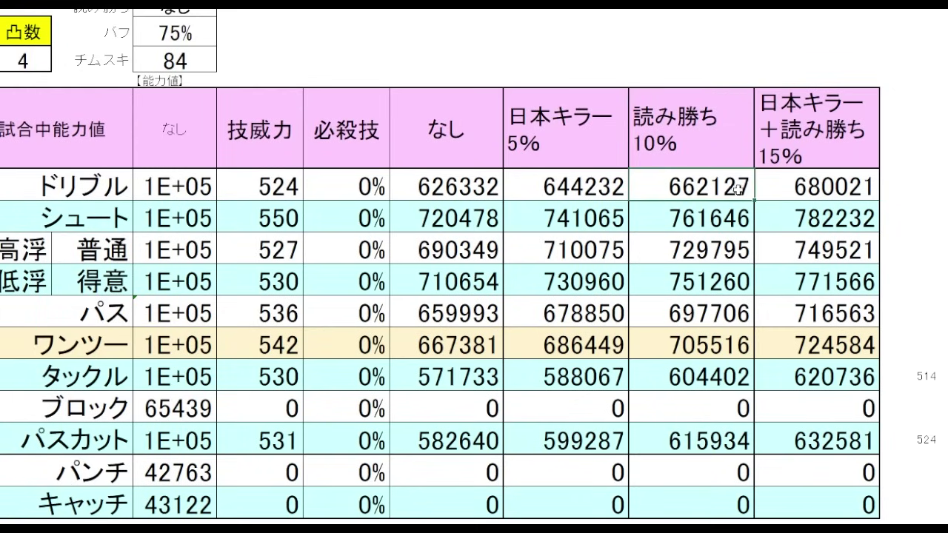
click(734, 308)
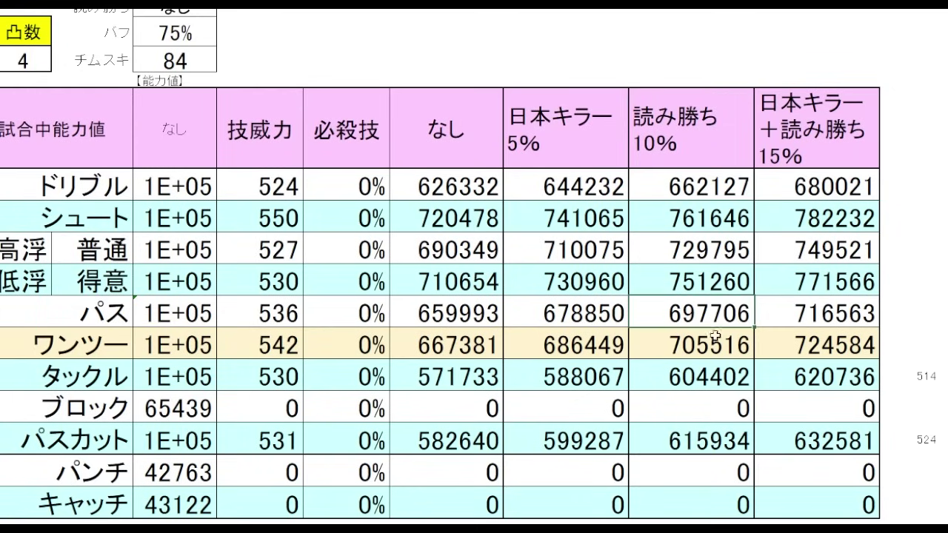
click(739, 356)
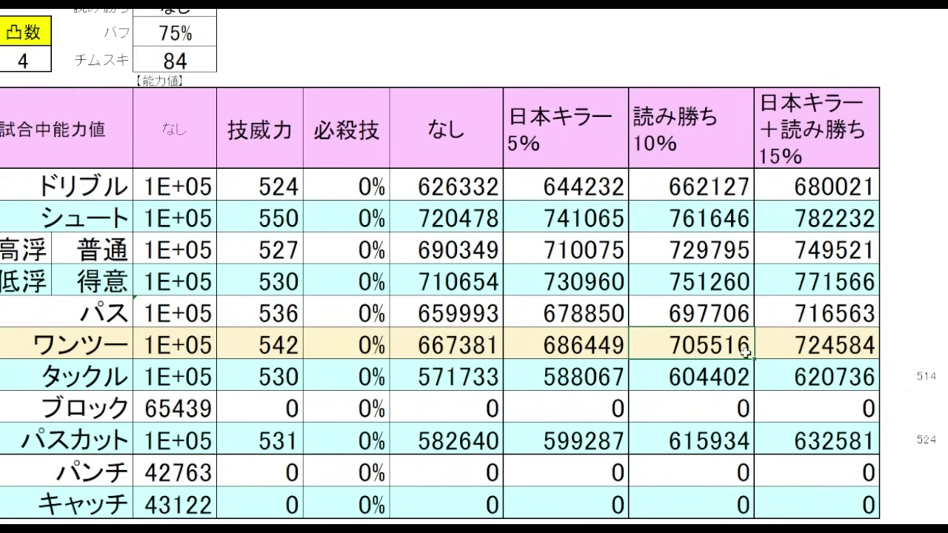
click(730, 380)
click(718, 441)
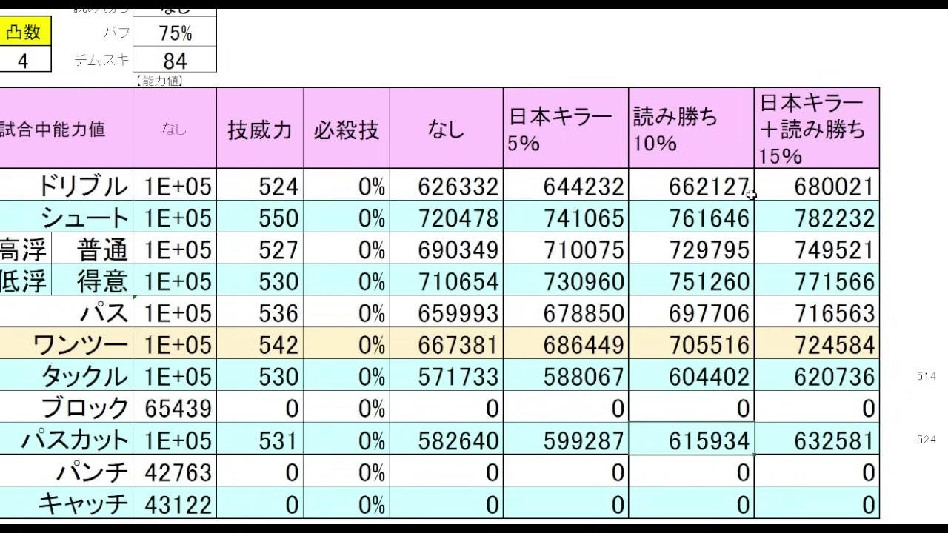
Set the 読み勝ち condition above the バフ value to あり.
click(703, 60)
click(181, 13)
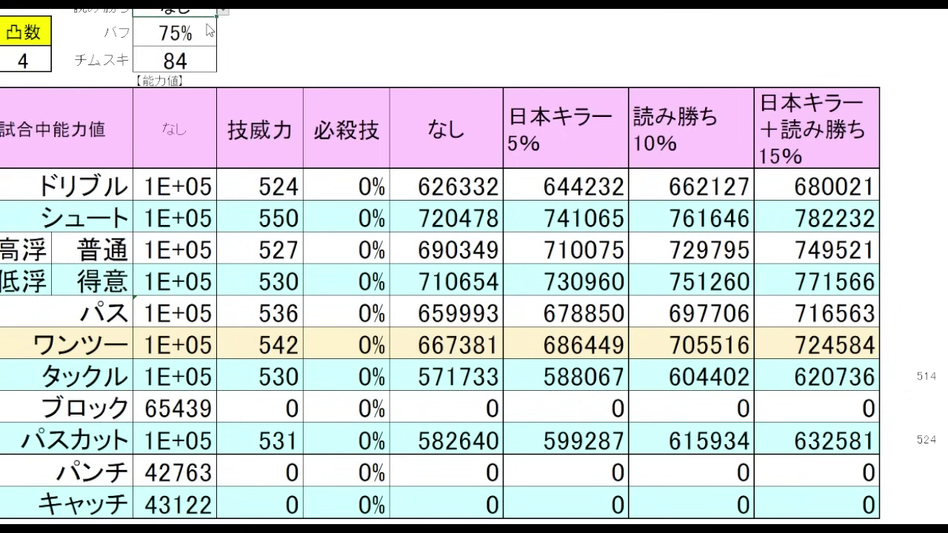
click(209, 30)
click(685, 62)
click(945, 185)
Check the recalculated ドリブル, パス and ワンツー values in the 読み勝ち 10% column.
click(703, 194)
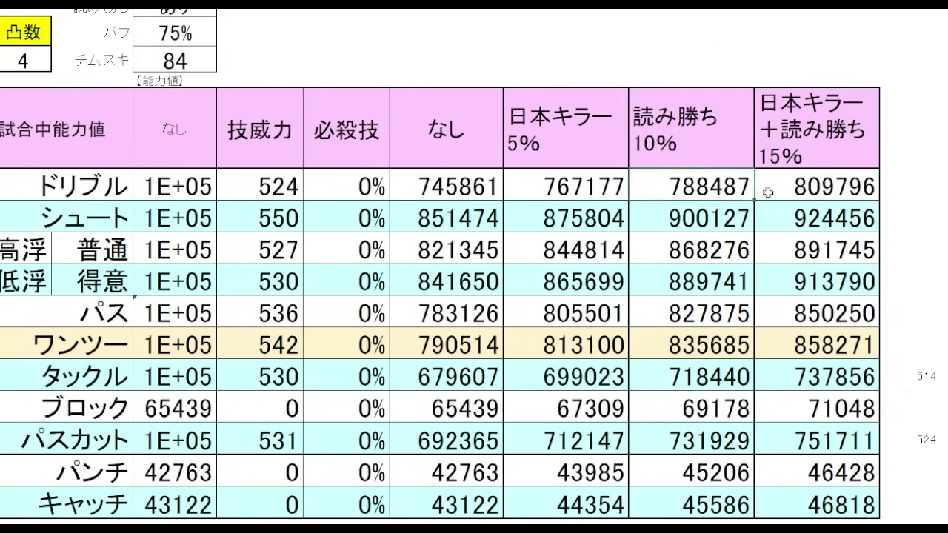
click(724, 323)
click(732, 351)
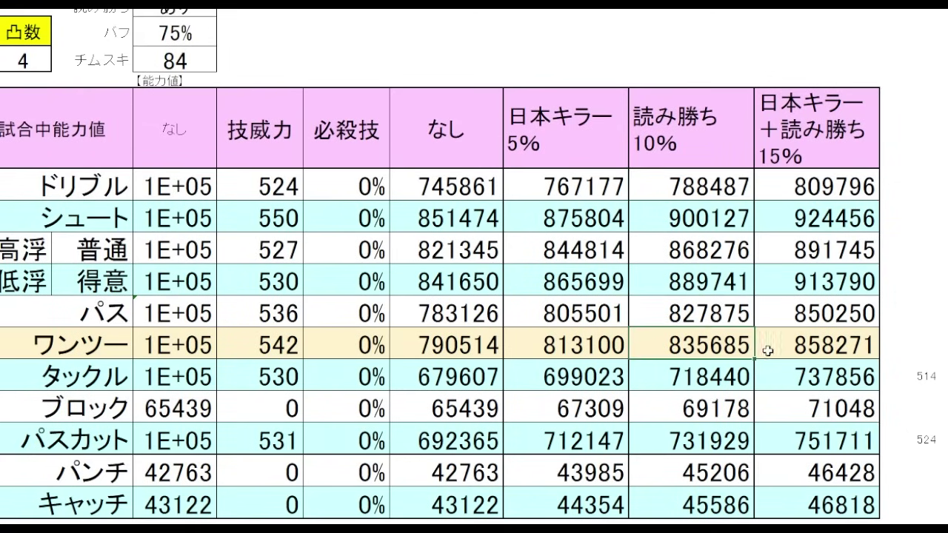
click(717, 190)
drag(714, 320, 711, 346)
click(710, 190)
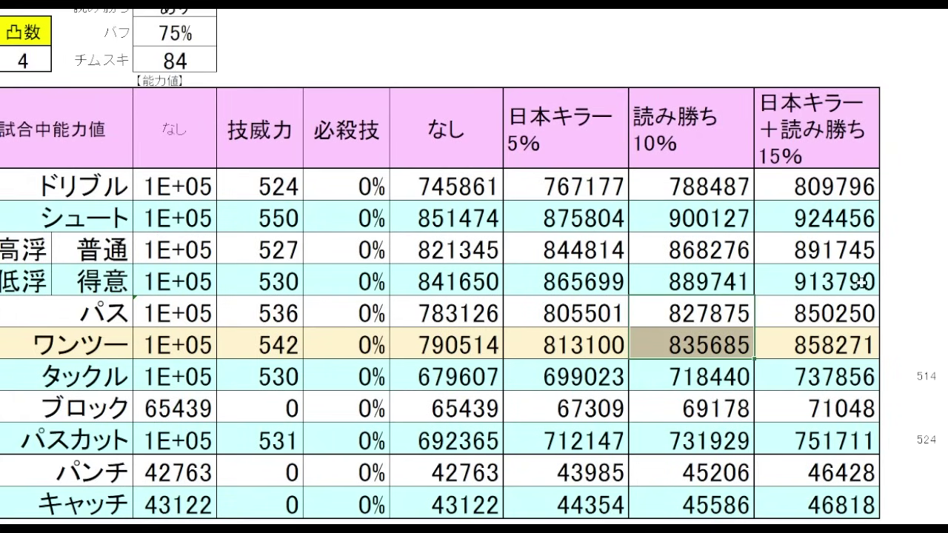
click(943, 311)
click(944, 280)
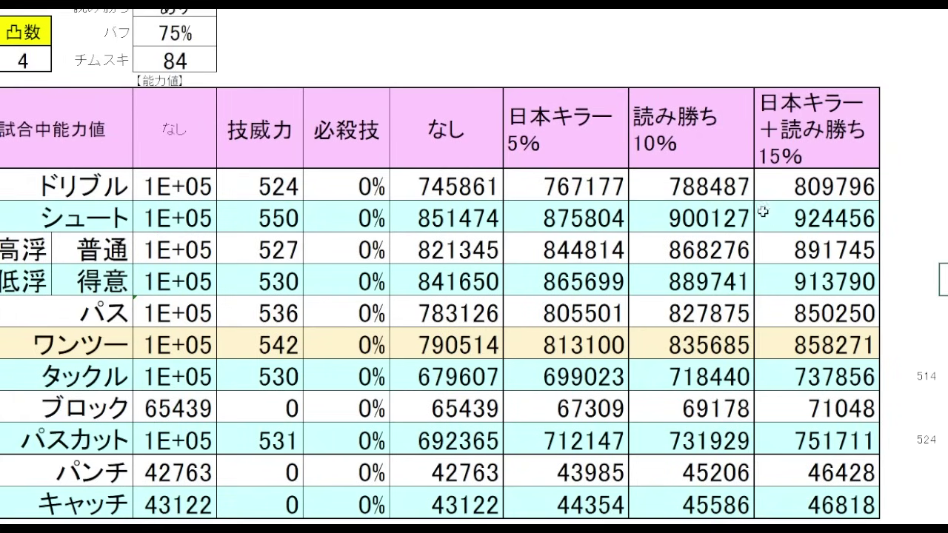
Compare the recalculated タックル and パスカット values in the 読み勝ち 10% column.
drag(714, 313, 732, 329)
click(710, 376)
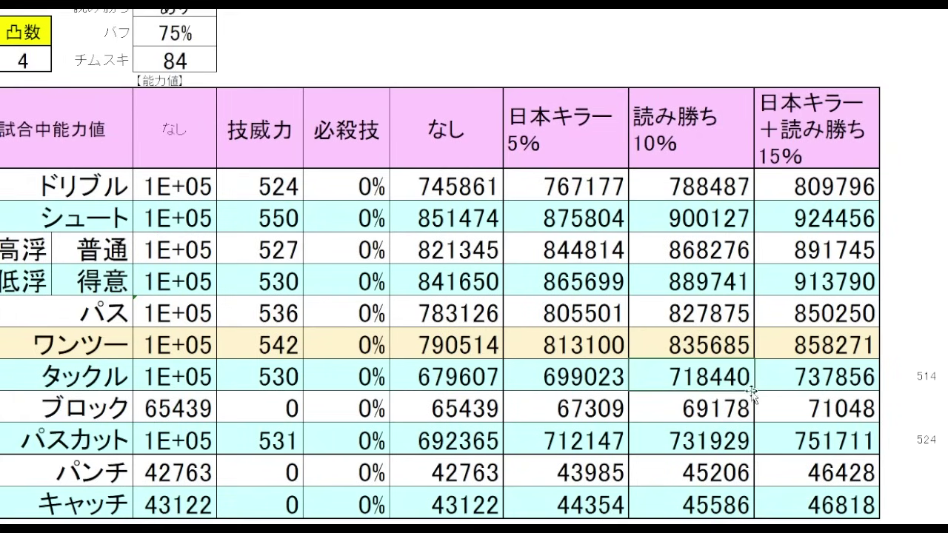
click(734, 446)
click(709, 375)
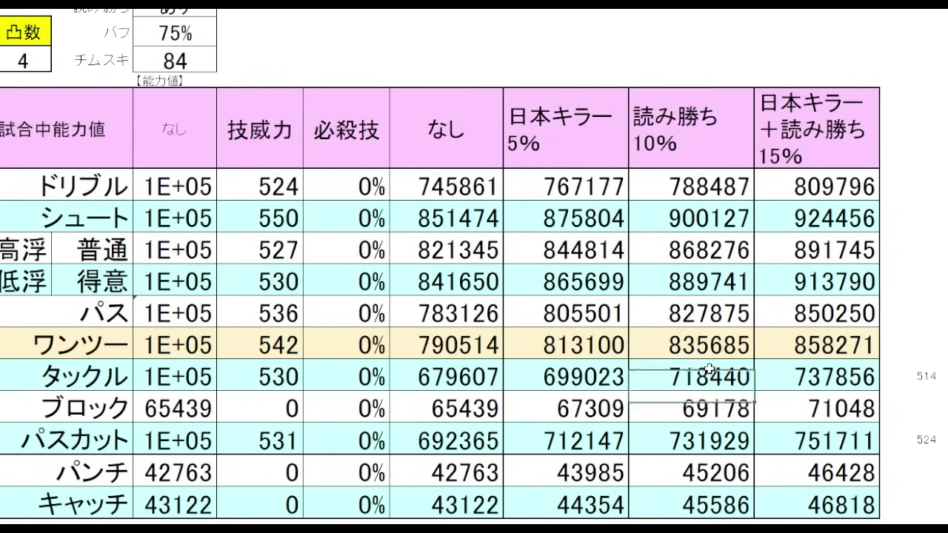
click(725, 440)
click(720, 383)
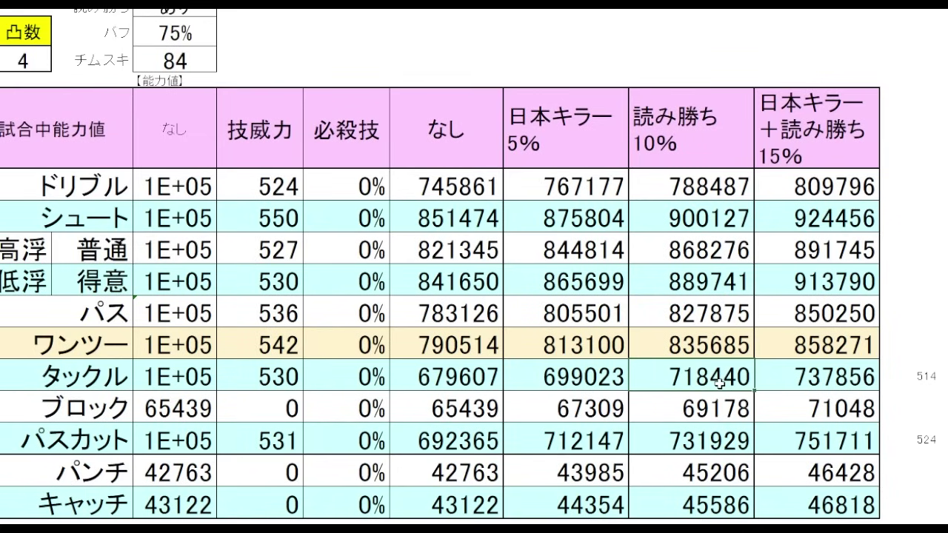
click(696, 443)
click(714, 385)
click(714, 443)
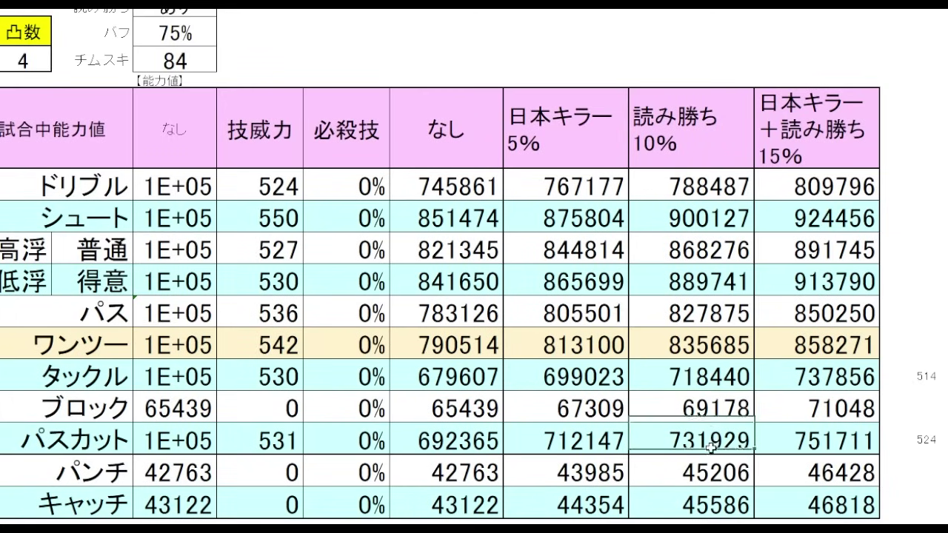
Return the 読み勝ち condition above the バフ value to なし.
click(944, 312)
click(944, 376)
click(945, 312)
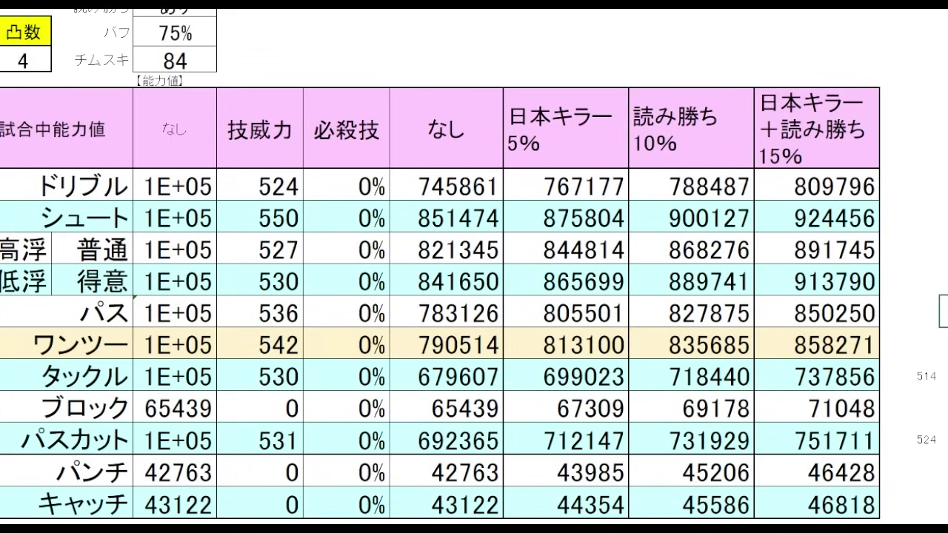
key(Return)
Examine the ドリブル, パス, ワンツー, タックル and パスカット values in the 日本キラー＋読み勝ち 15% column.
click(844, 155)
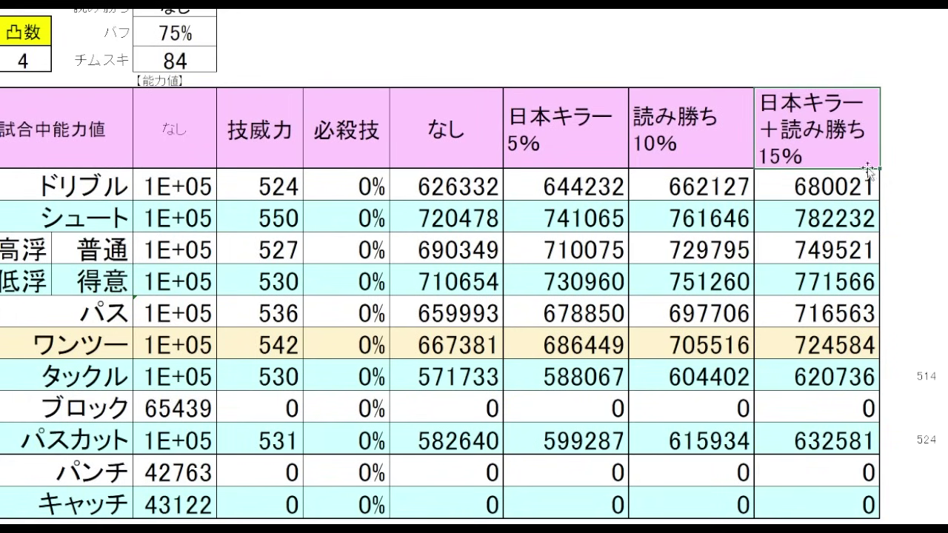
click(838, 186)
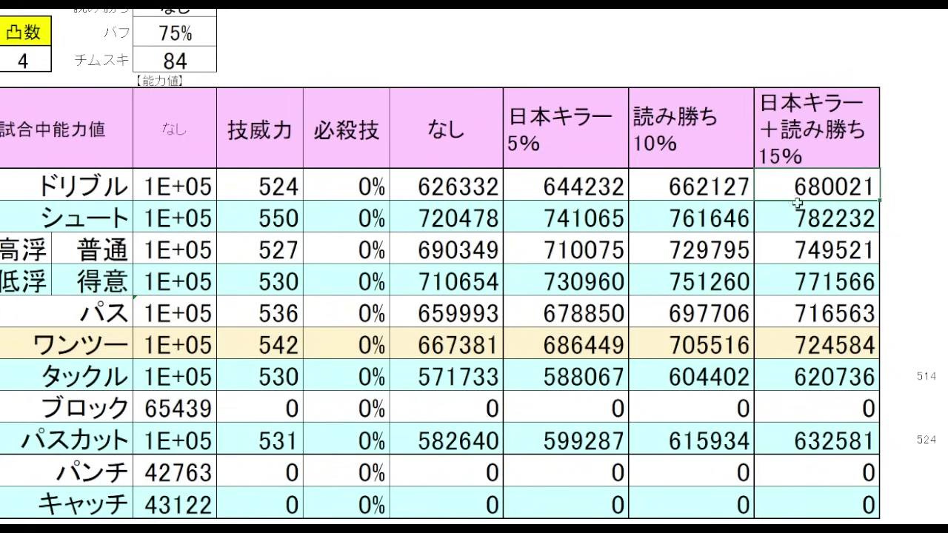
click(840, 320)
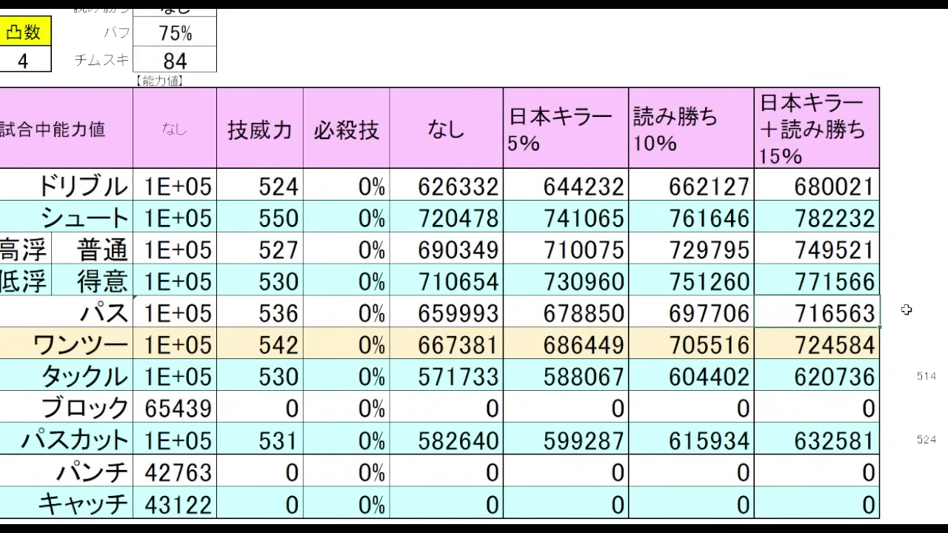
click(840, 344)
click(874, 379)
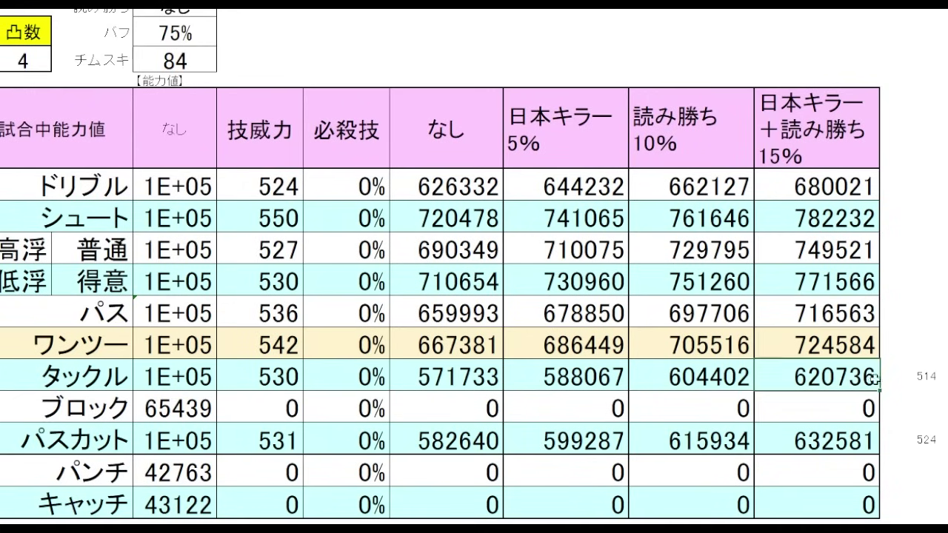
click(841, 443)
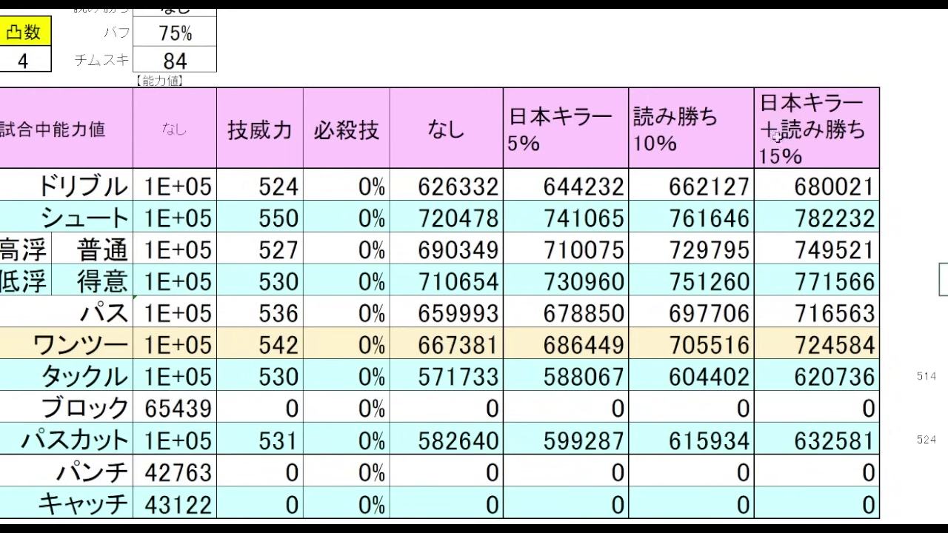
Set the 読み勝ち condition above the バフ value to あり.
click(501, 40)
click(194, 11)
click(216, 20)
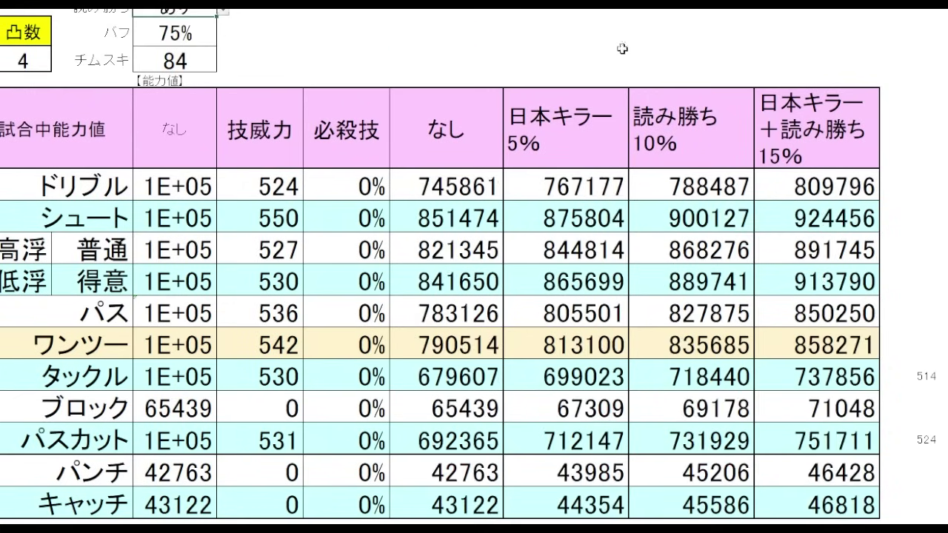
drag(623, 47, 730, 61)
Check the recalculated ドリブル, パス and ワンツー values in the 日本キラー＋読み勝ち 15% column.
click(943, 186)
click(843, 193)
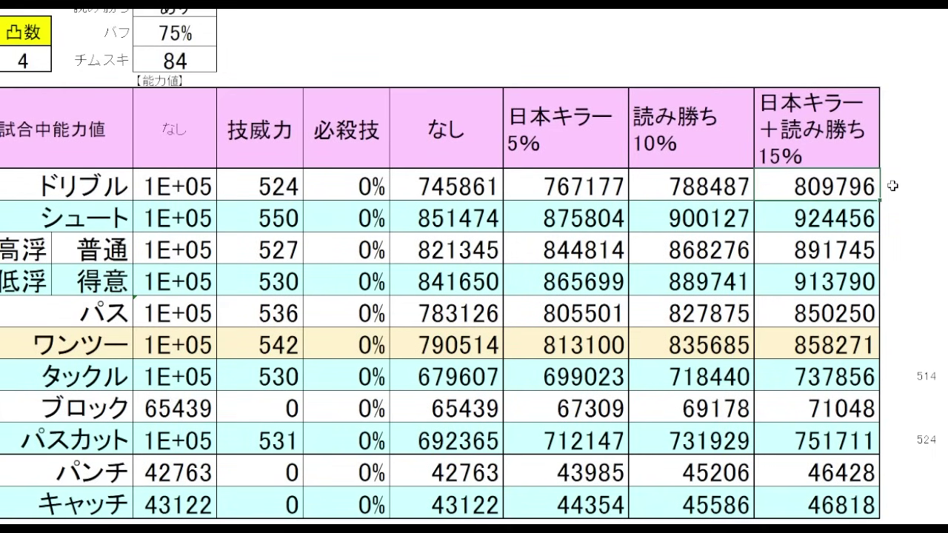
click(861, 318)
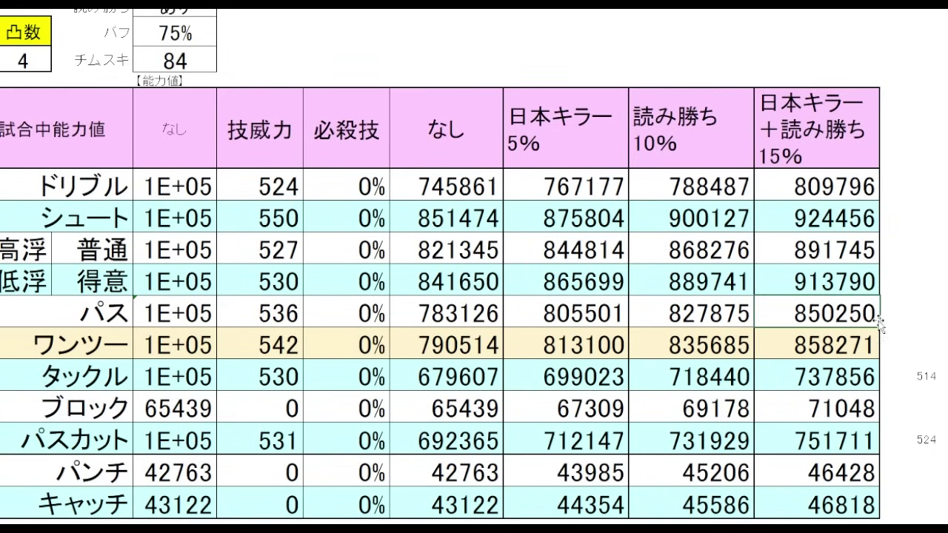
click(862, 340)
click(940, 302)
click(866, 183)
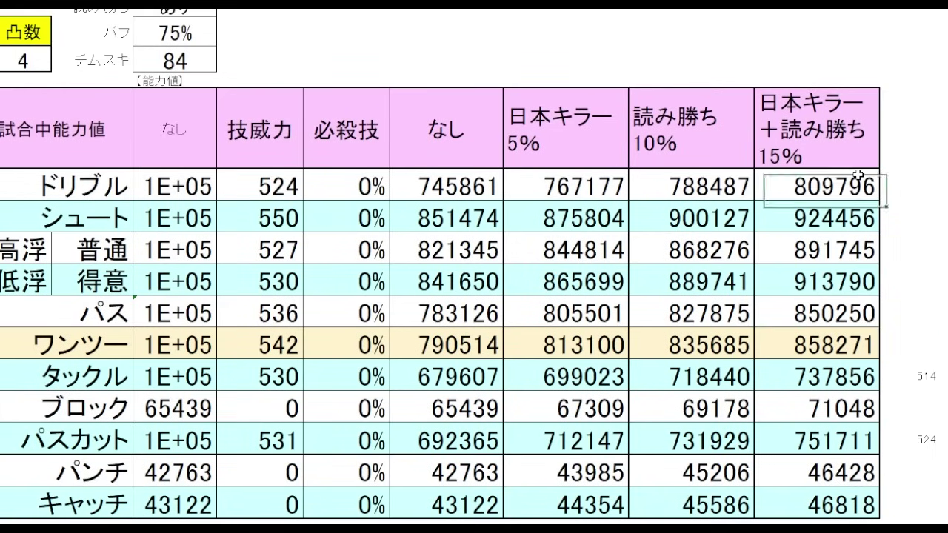
drag(847, 319, 843, 343)
click(941, 322)
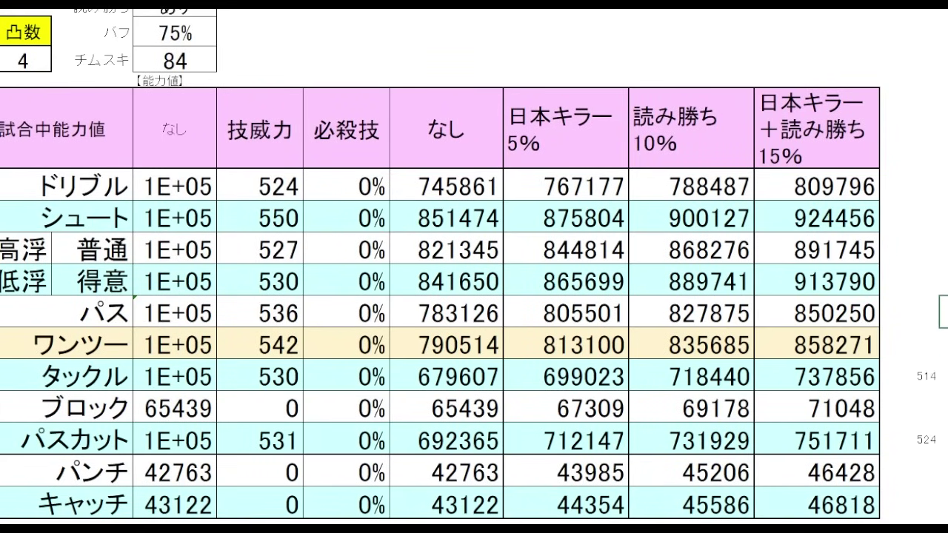
click(945, 342)
Compare the recalculated タックル and パスカット values in the 日本キラー＋読み勝ち 15% column.
click(873, 377)
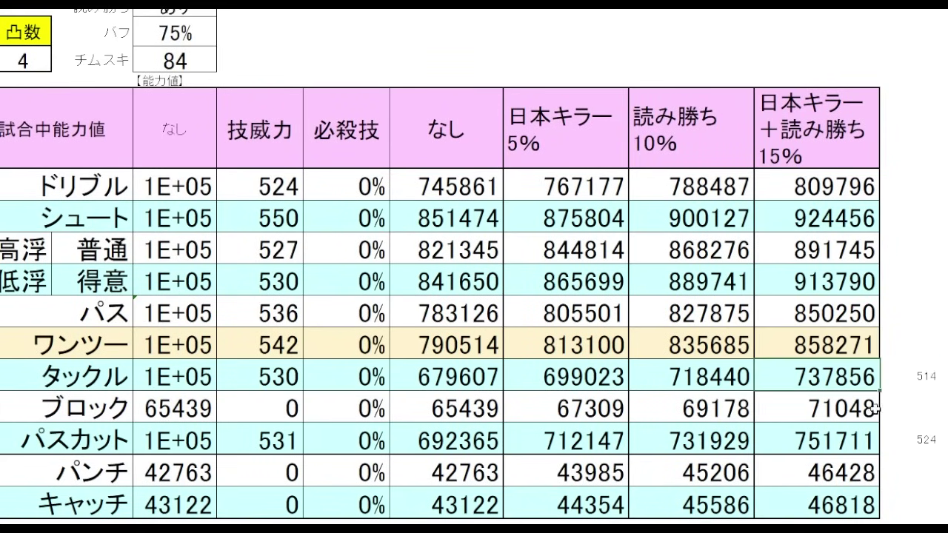
click(848, 442)
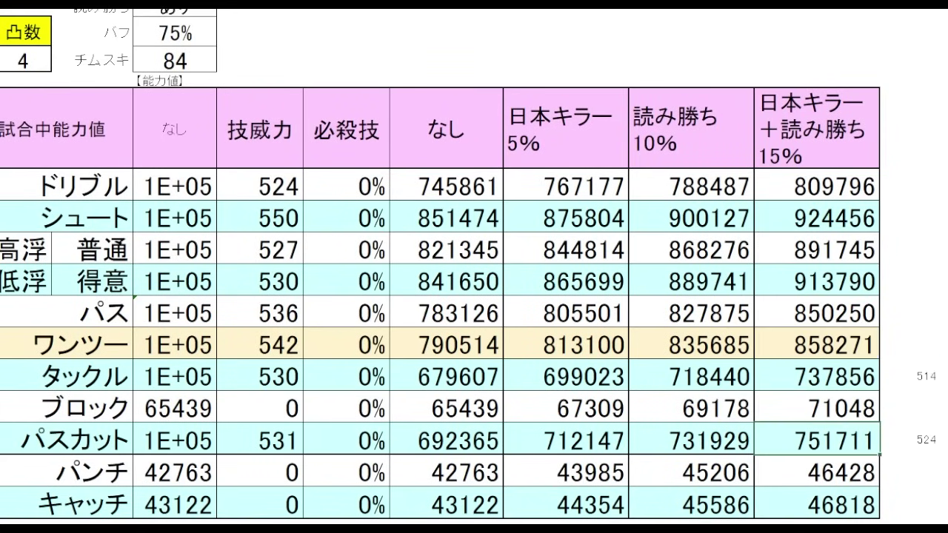
click(847, 370)
click(841, 441)
click(841, 377)
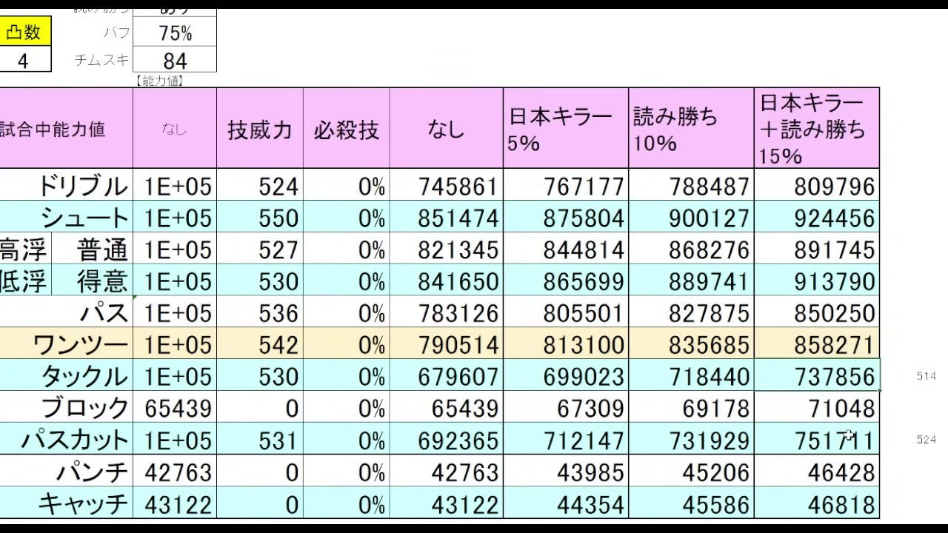
click(850, 436)
Switch the 読み勝ち condition above the バフ value back to なし.
click(692, 59)
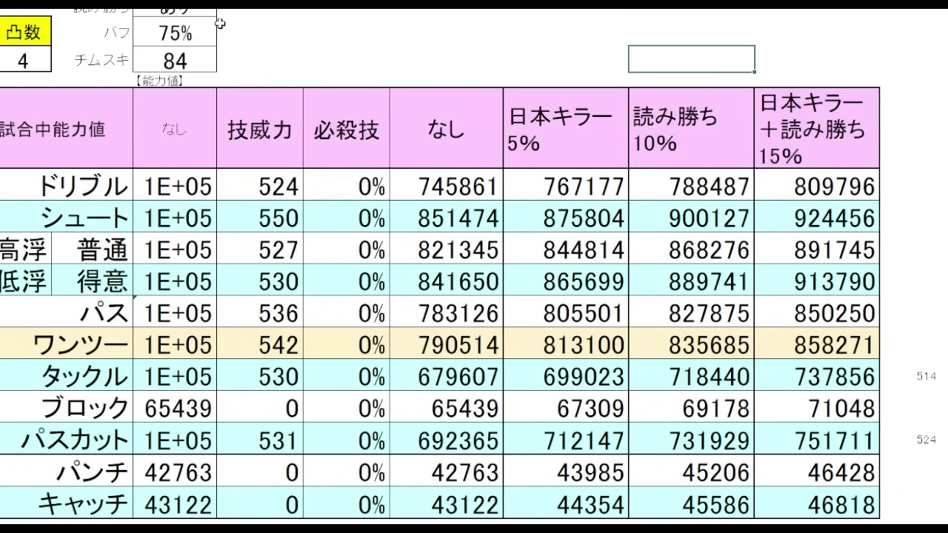
click(211, 11)
click(212, 41)
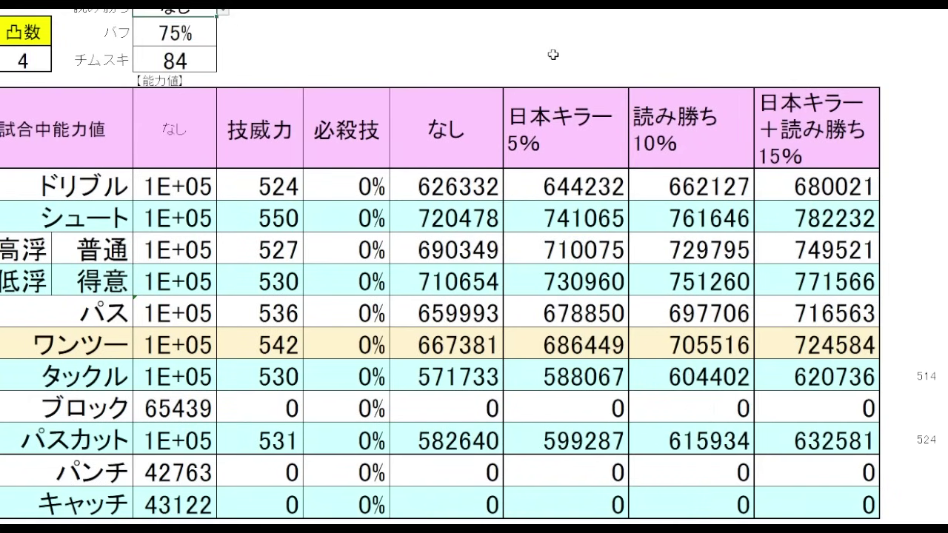
click(555, 54)
Examine the パス and ワンツー values in the 日本キラー 5% column.
click(944, 312)
click(944, 376)
click(570, 137)
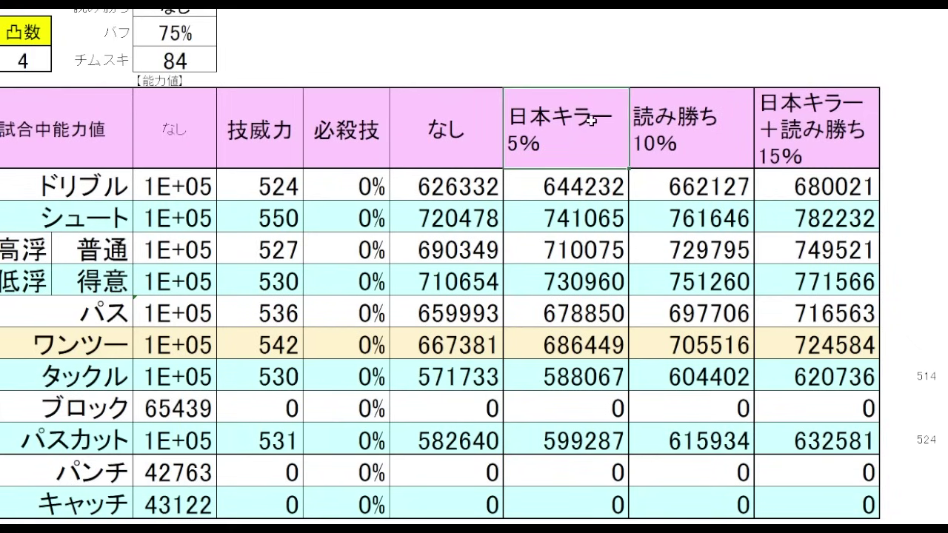
drag(588, 339, 587, 320)
click(942, 311)
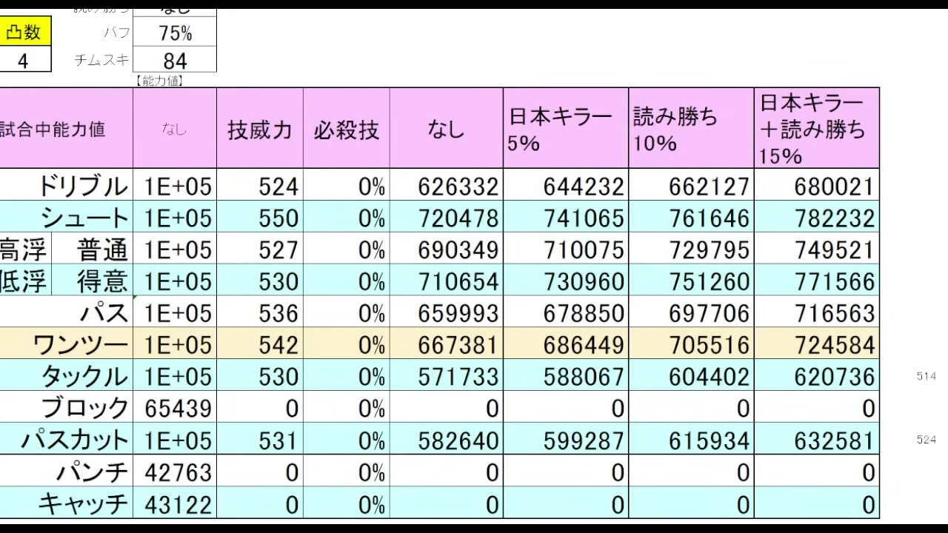
click(944, 312)
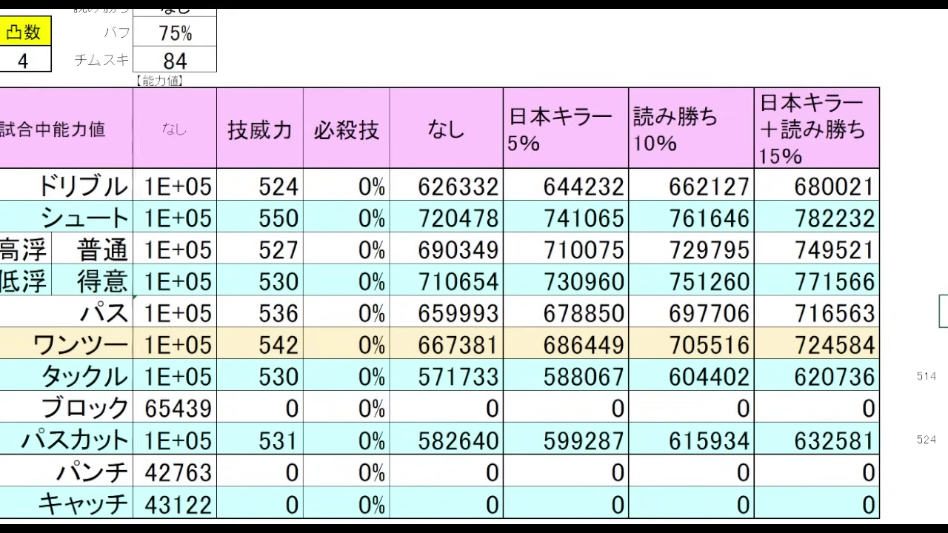
Highlight the シュート values in the なし and 日本キラー 5% columns in yellow.
click(565, 139)
click(486, 147)
click(514, 143)
click(494, 144)
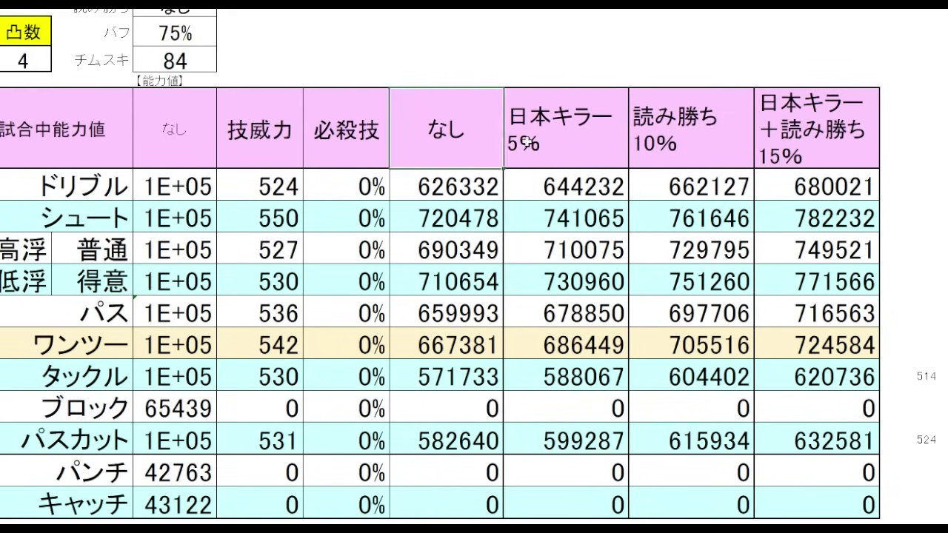
click(521, 144)
click(473, 152)
click(477, 224)
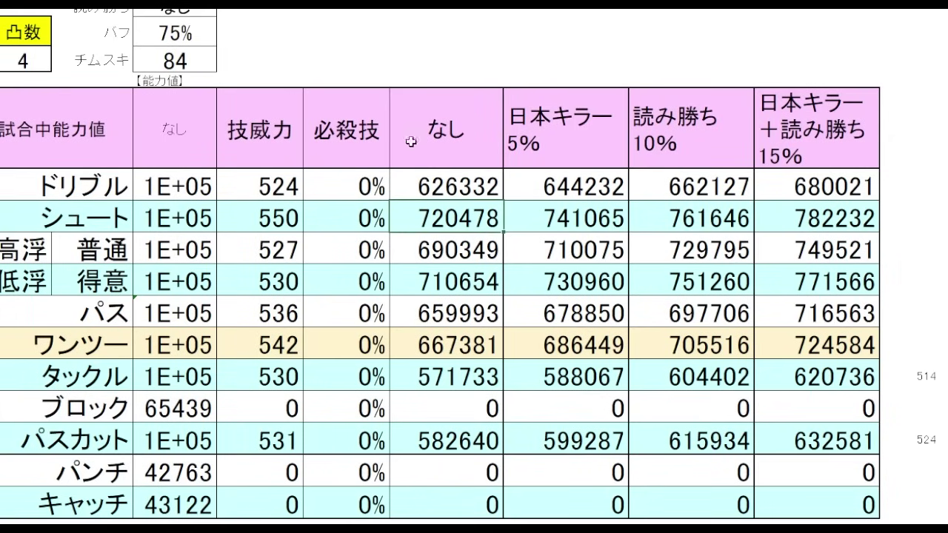
click(485, 4)
click(567, 140)
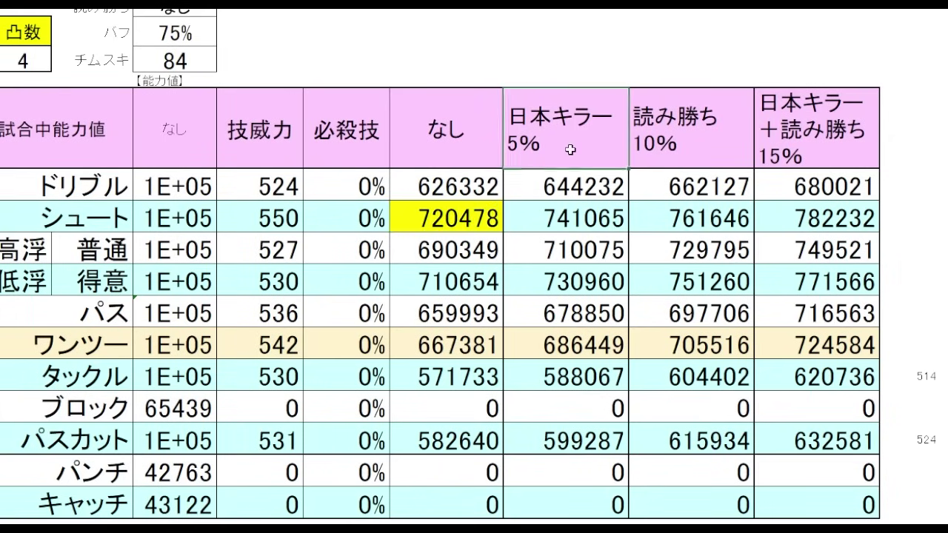
click(550, 213)
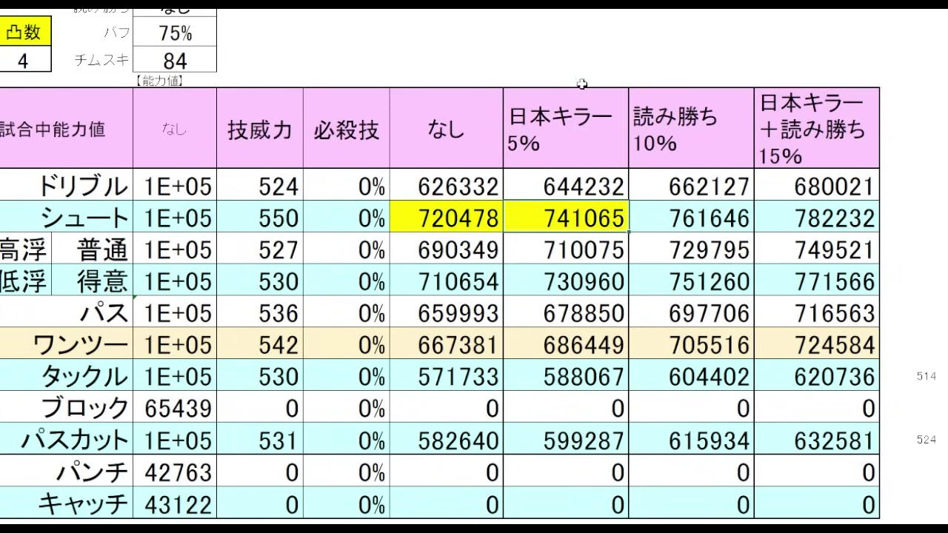
Compare the highlighted シュート values of the なし and 日本キラー 5% conditions.
click(580, 50)
click(934, 220)
drag(935, 219, 565, 220)
click(584, 56)
click(593, 217)
click(448, 59)
click(472, 222)
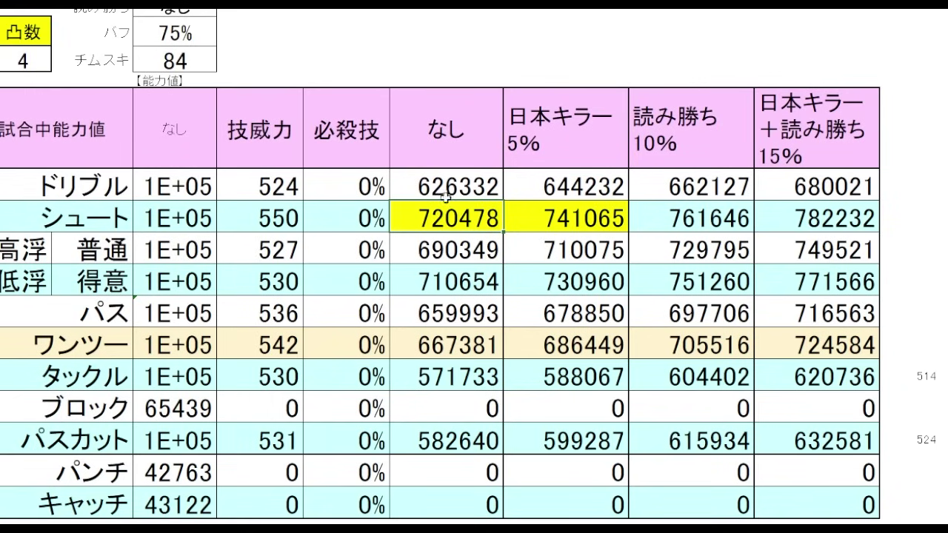
click(467, 59)
click(537, 60)
click(462, 61)
click(573, 70)
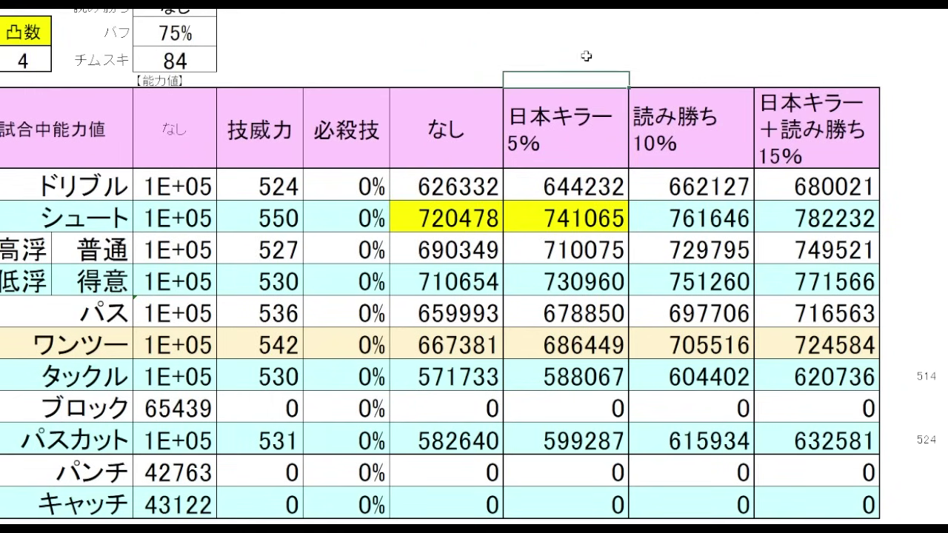
click(599, 215)
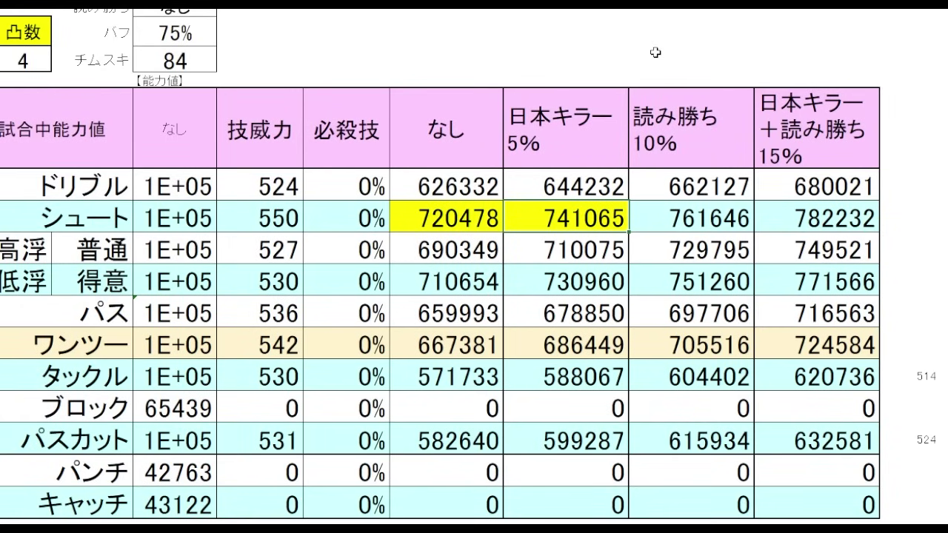
click(934, 217)
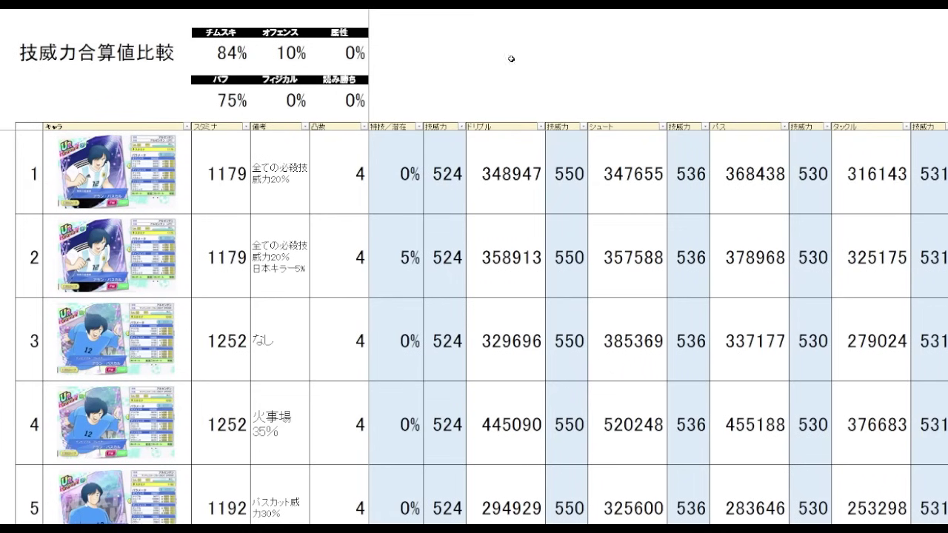
Sort the character table on the 技威力合算値比較 sheet by ドリブル from highest to lowest.
click(511, 58)
click(542, 133)
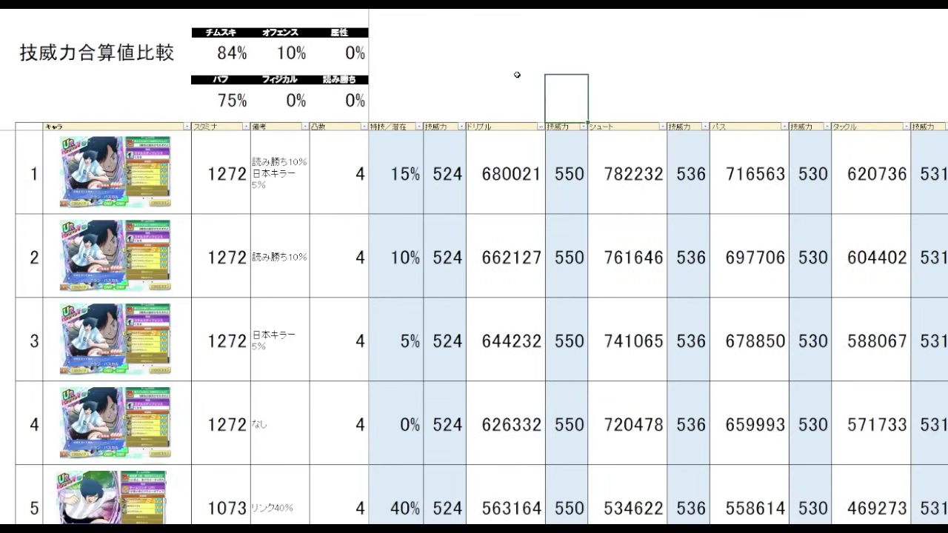
click(515, 68)
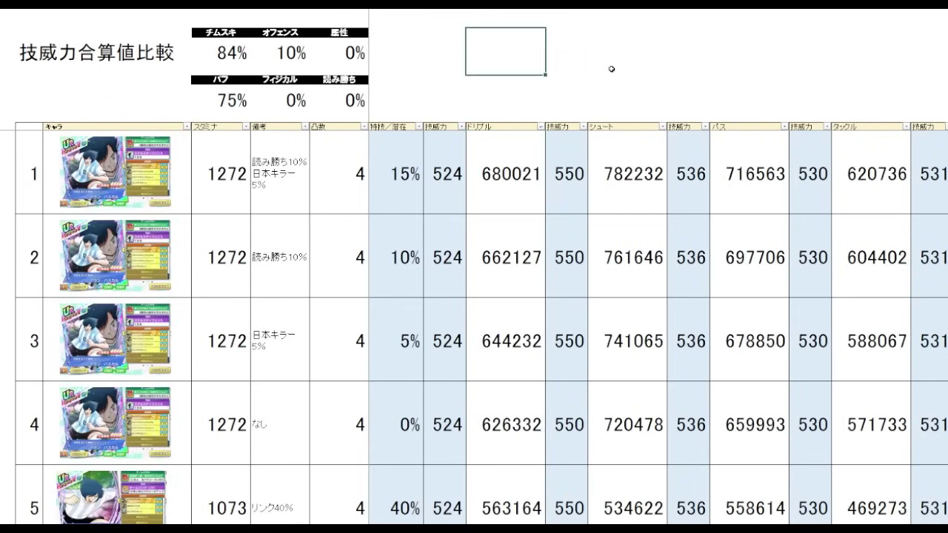
click(612, 69)
click(476, 92)
Compare the ドリブル values of the top-ranked 読み勝ち entries with the リンク40% entry in the comparison table.
click(276, 195)
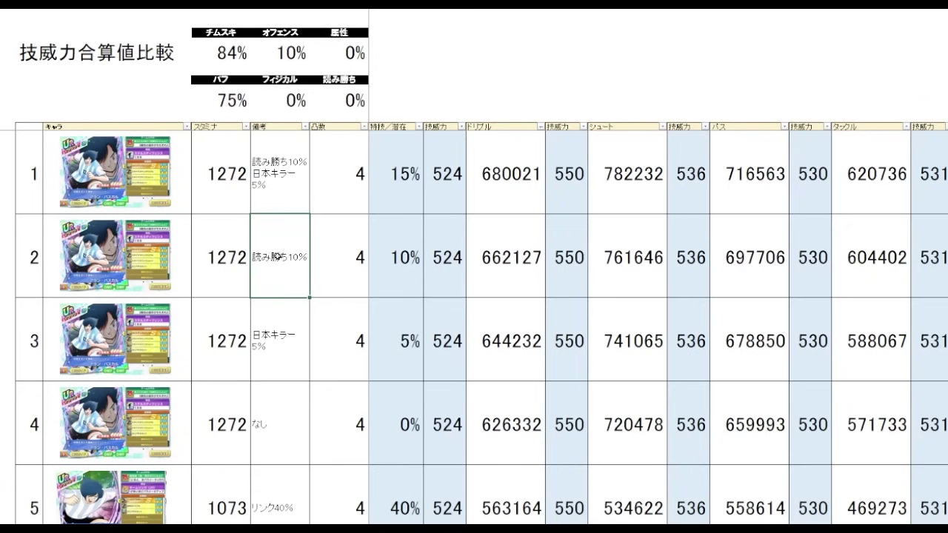
click(510, 188)
click(515, 274)
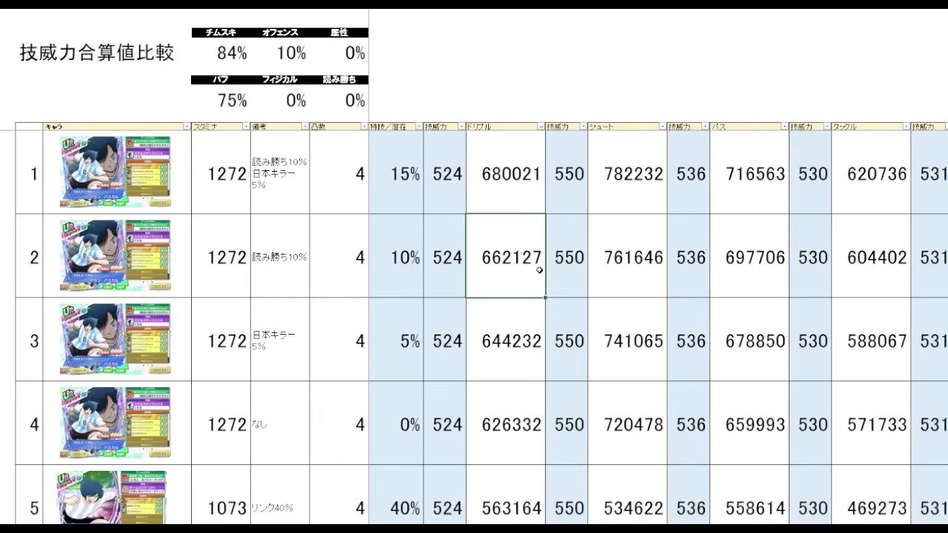
scroll(556, 201, down, 1)
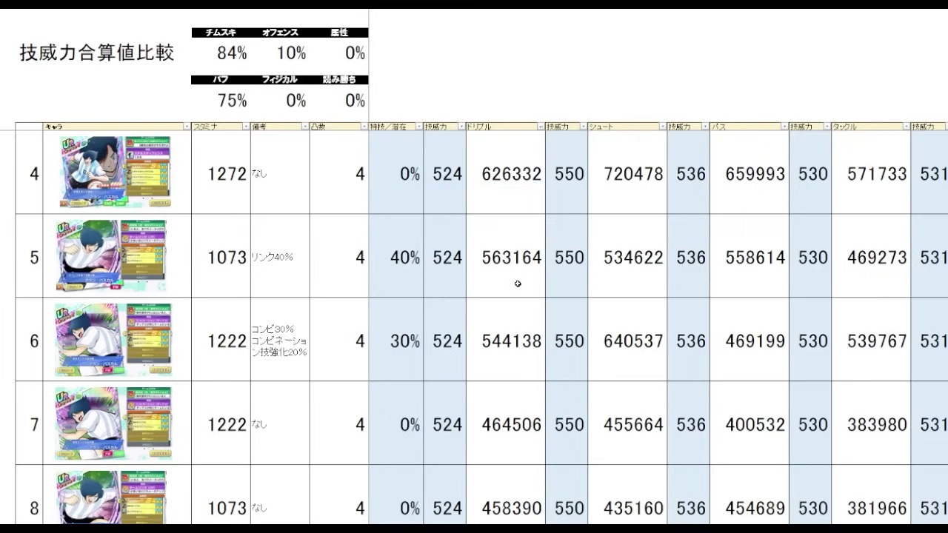
click(526, 266)
click(269, 274)
shift+click(220, 275)
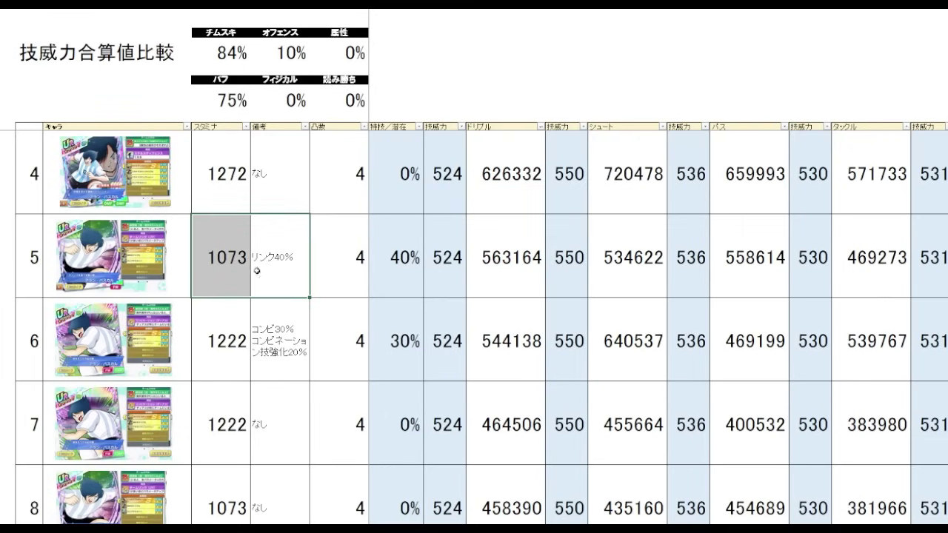
click(511, 282)
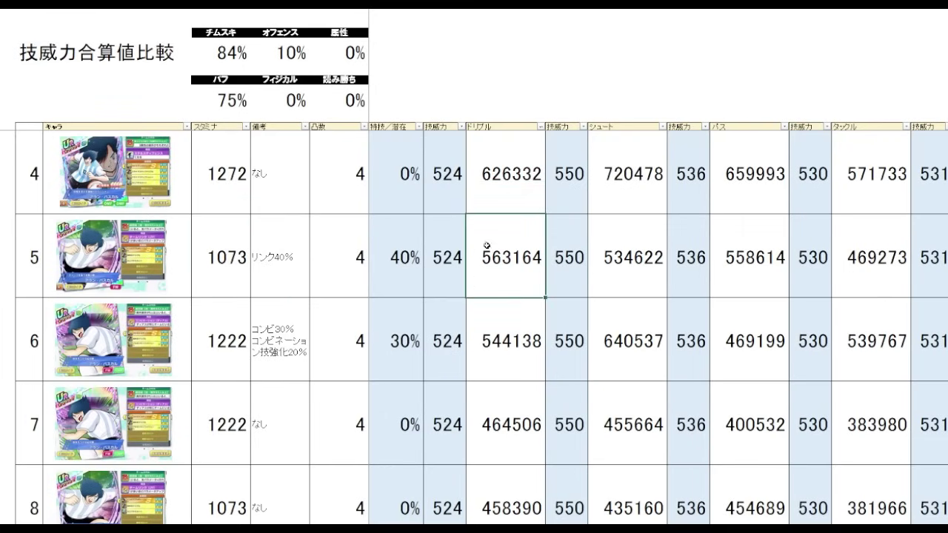
scroll(555, 279, up, 1)
click(539, 256)
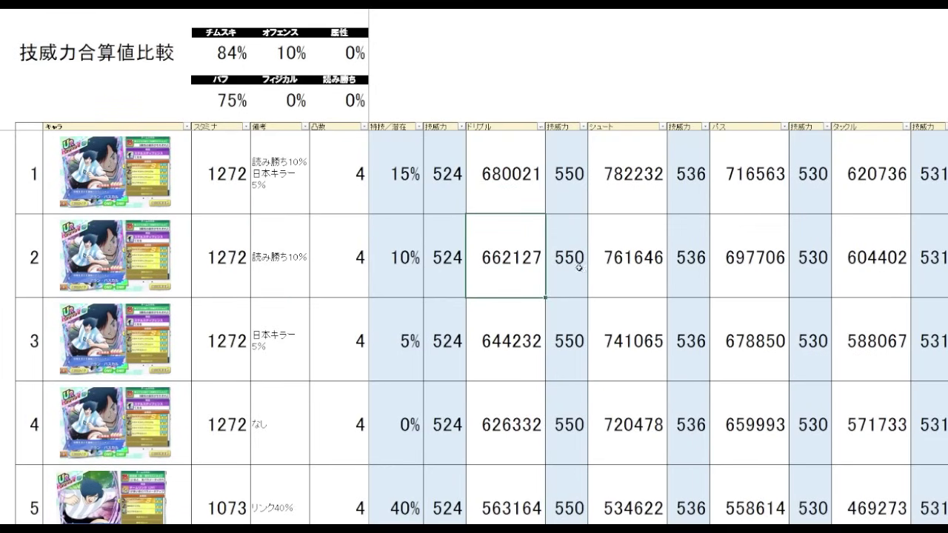
Sort the comparison table by シュート from highest to lowest.
scroll(708, 239, down, 1)
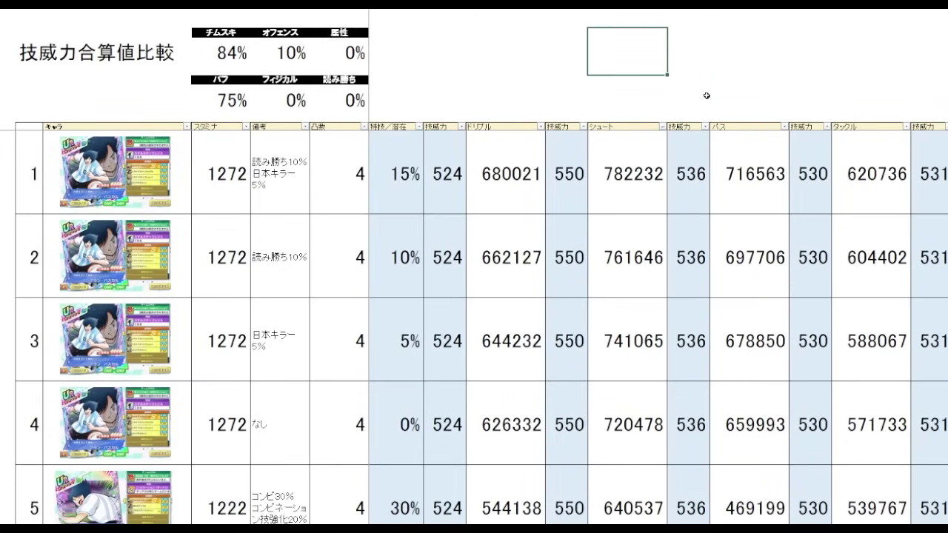
click(706, 96)
click(629, 76)
Compare the シュート values of the 日本キラー 5%, なし and コンビ30% entries in the ranking.
click(652, 330)
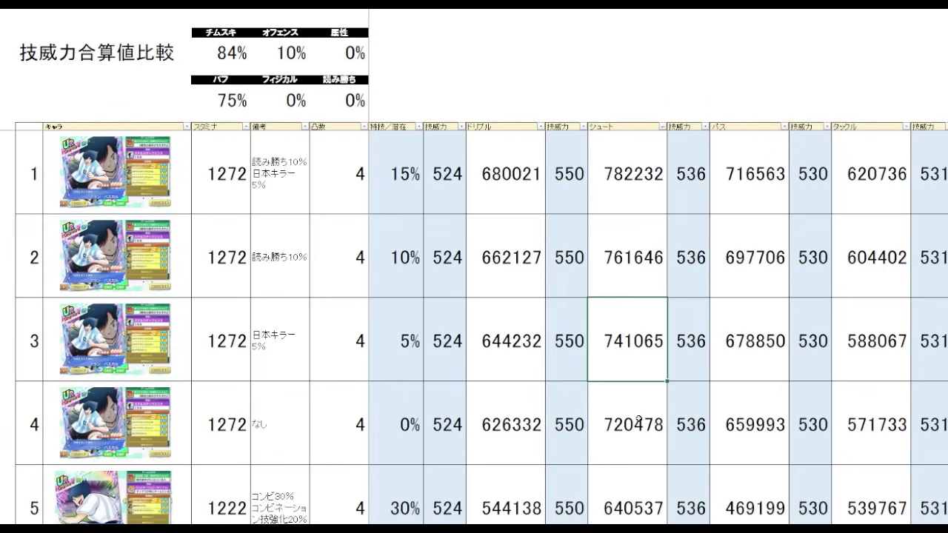
click(639, 420)
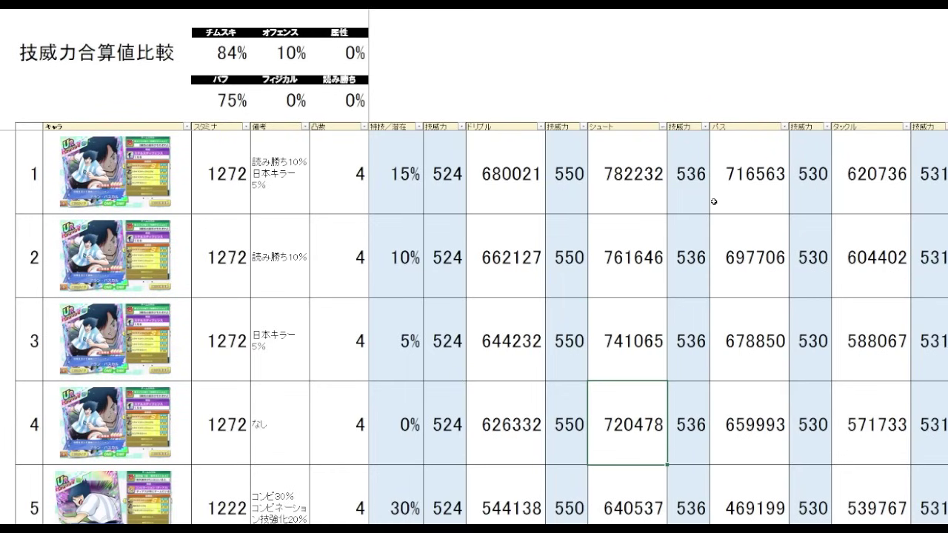
scroll(714, 201, down, 1)
click(647, 285)
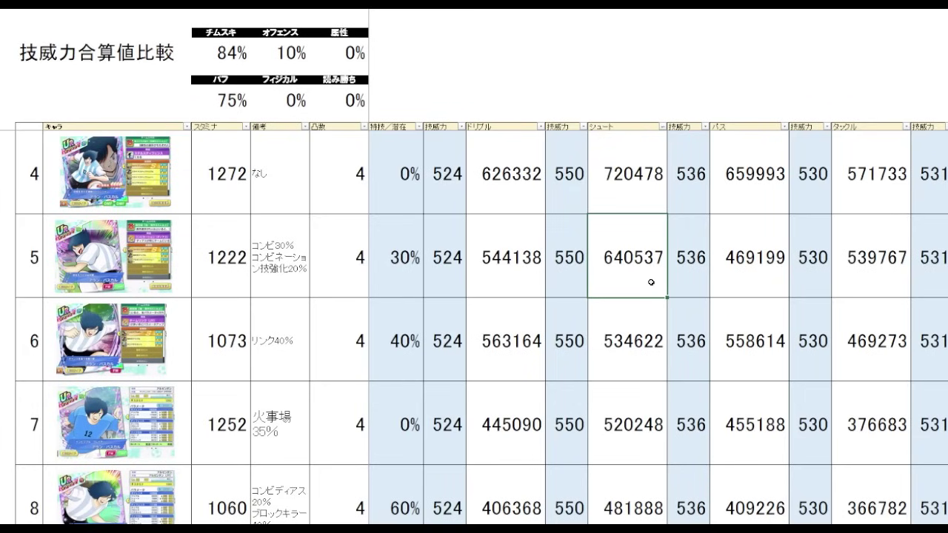
click(646, 193)
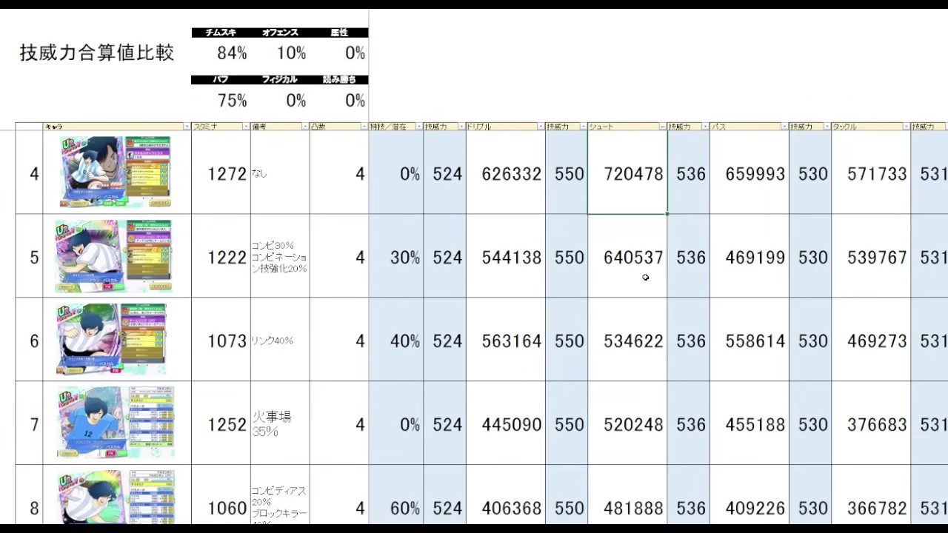
scroll(650, 277, up, 1)
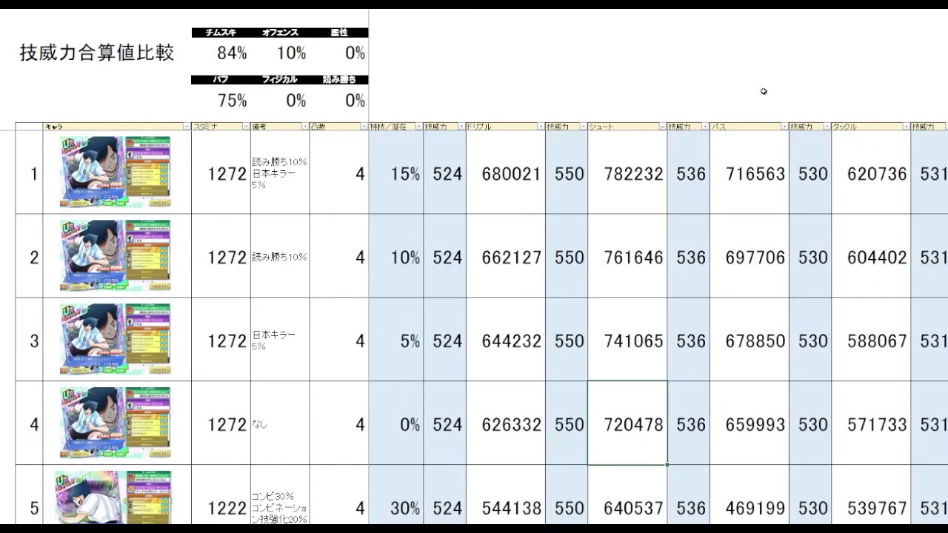
Sort the comparison table by パス from highest to lowest and check where the リンク40% entry ranks.
click(753, 78)
click(760, 191)
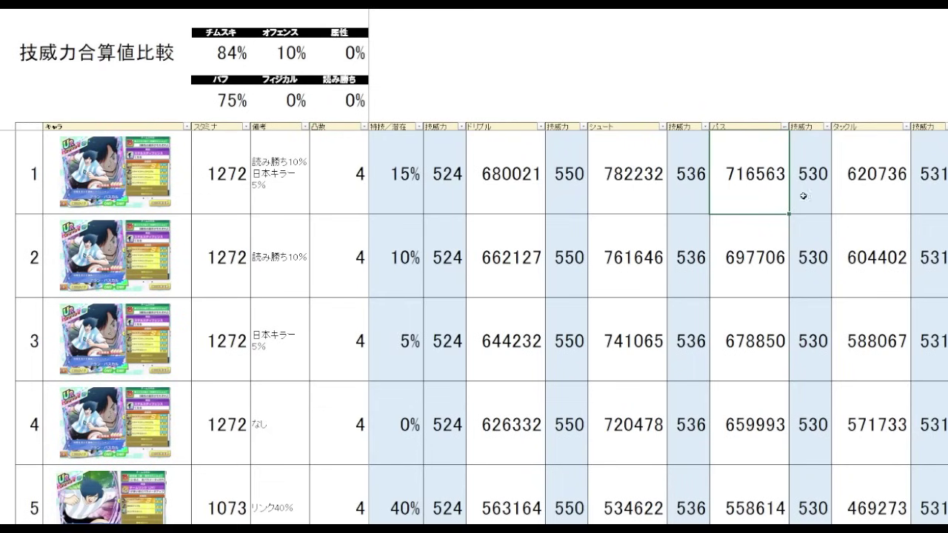
scroll(783, 294, down, 1)
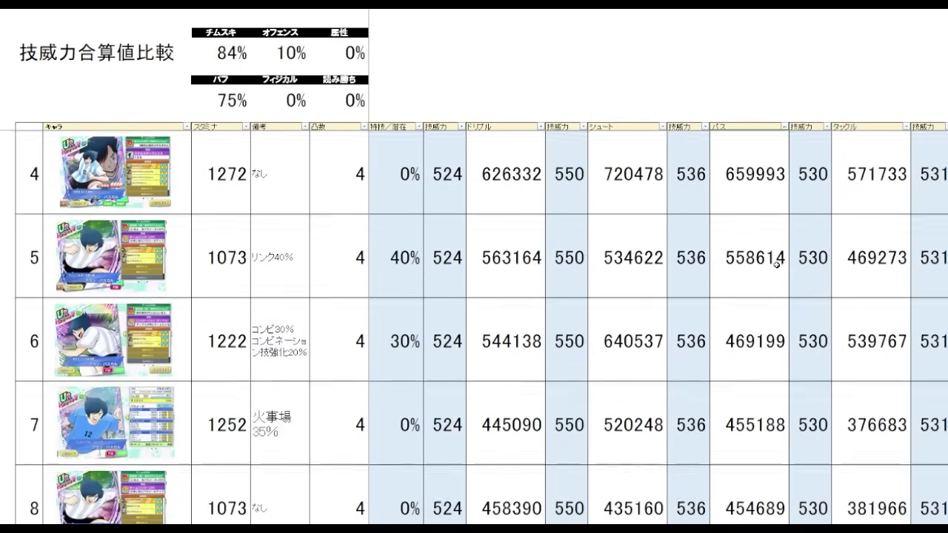
click(769, 278)
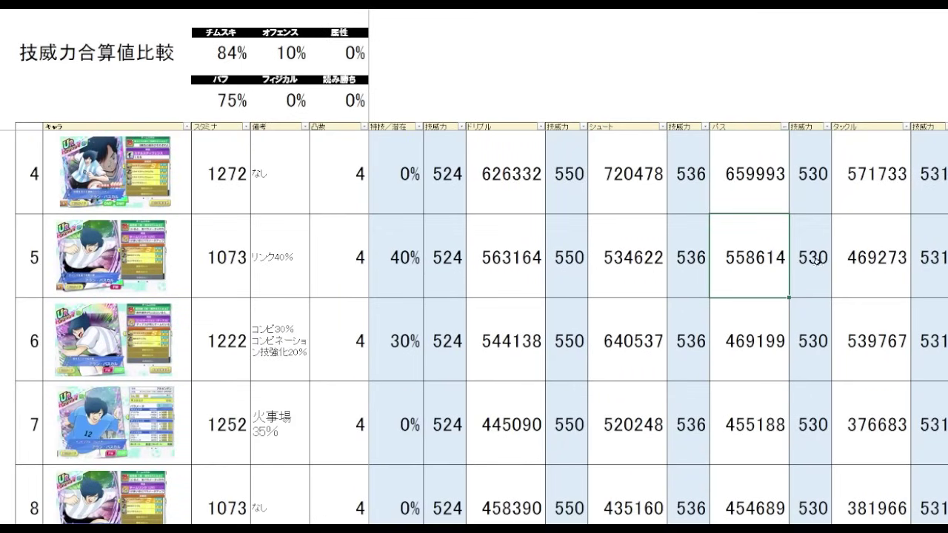
scroll(792, 262, up, 1)
click(786, 259)
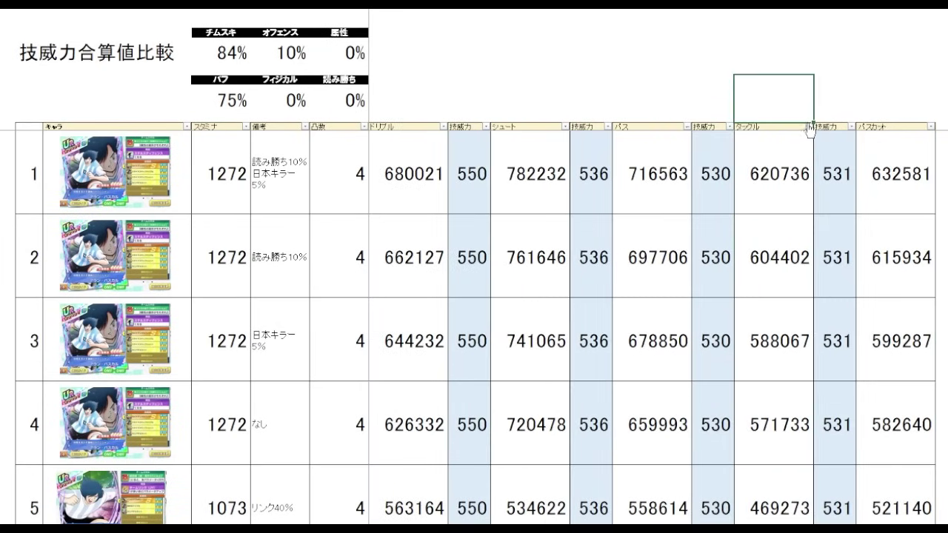
Sort the comparison table by タックル from highest to lowest.
click(809, 128)
click(782, 157)
click(941, 169)
click(789, 191)
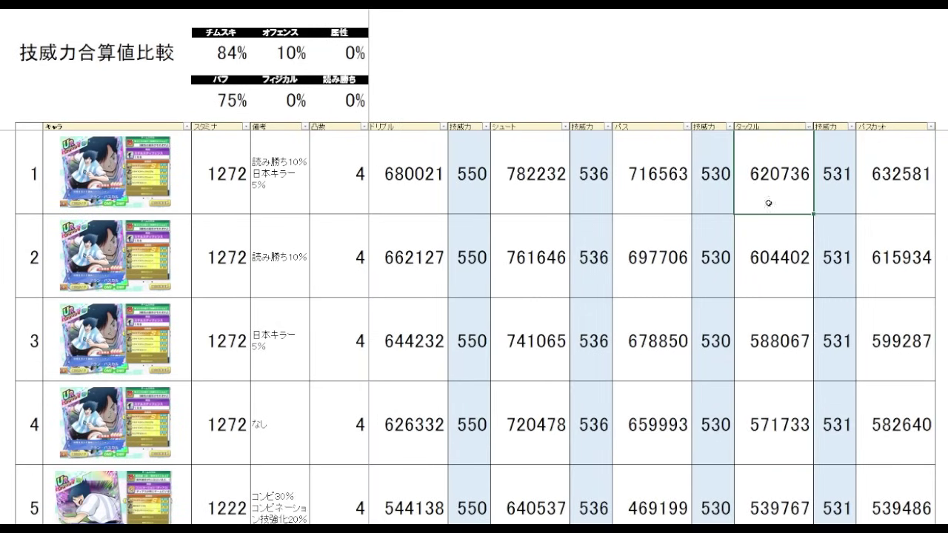
Compare the タックル values of the top-ranked entries down to the コンビ30% entry.
click(777, 277)
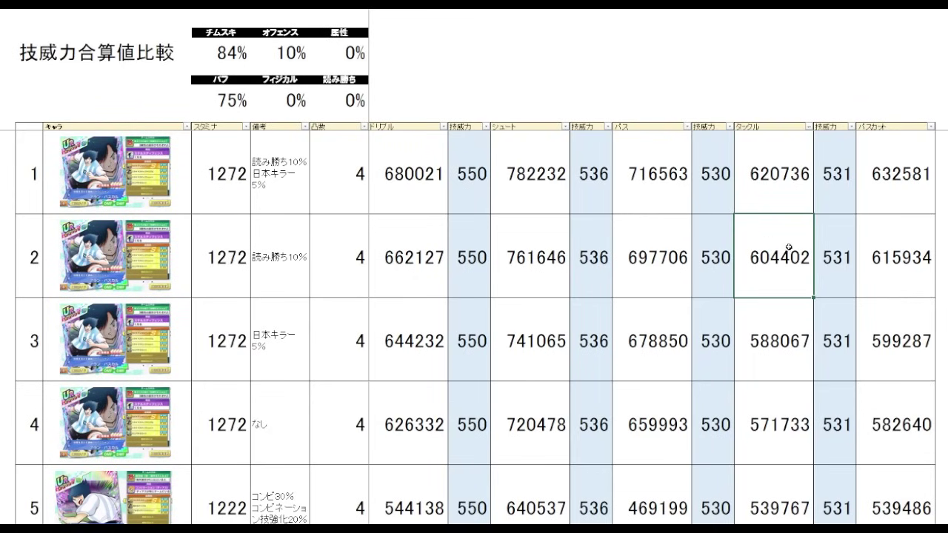
key(Down)
key(Down)
key(Down)
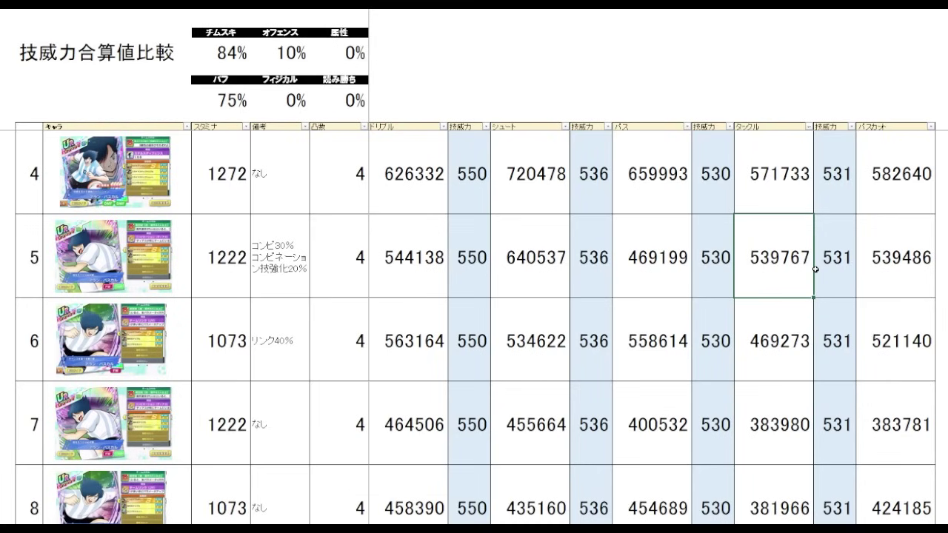
key(Up)
key(Up)
key(Up)
key(Up)
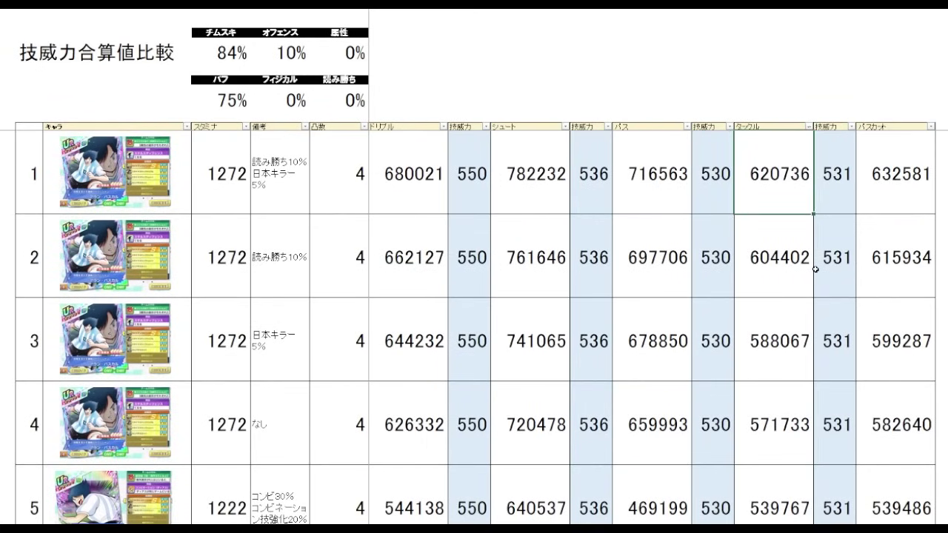
Sort the comparison table by パスカット from highest to lowest.
click(947, 143)
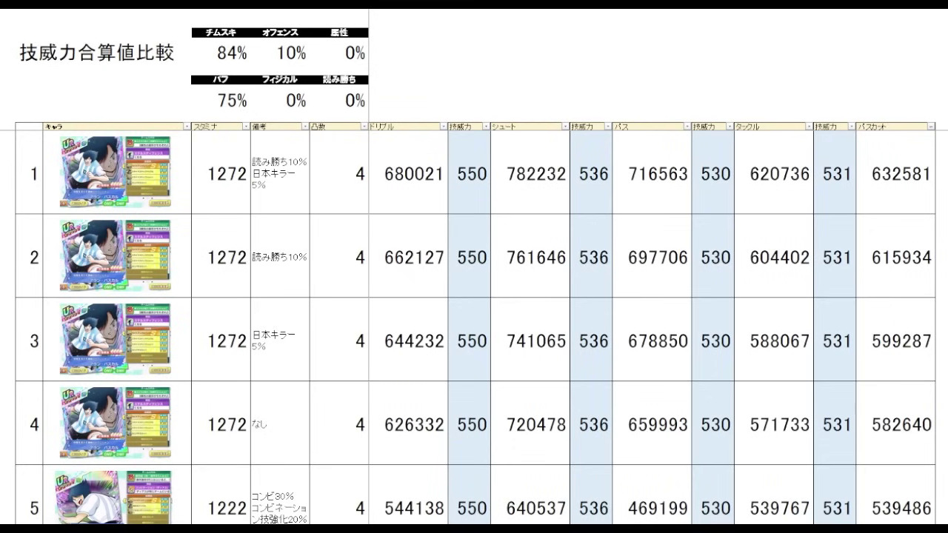
click(897, 192)
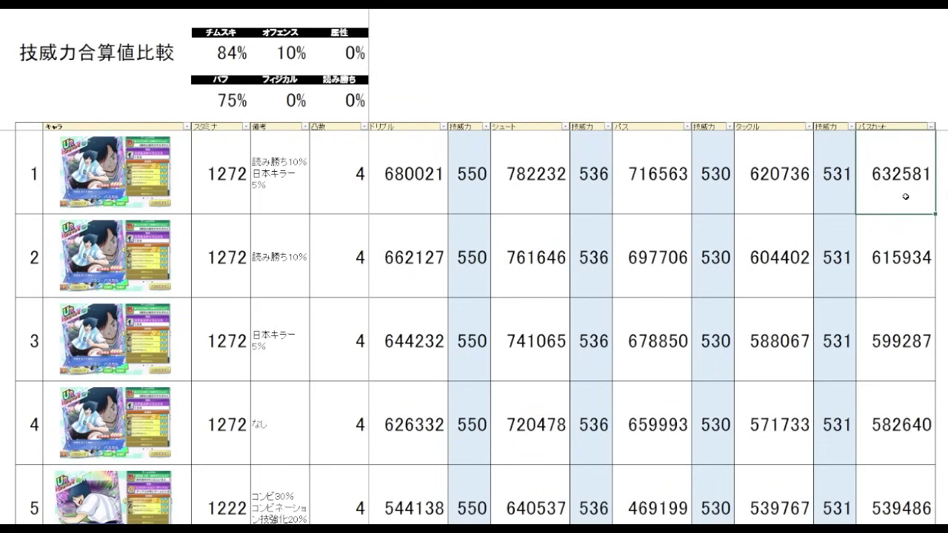
click(915, 259)
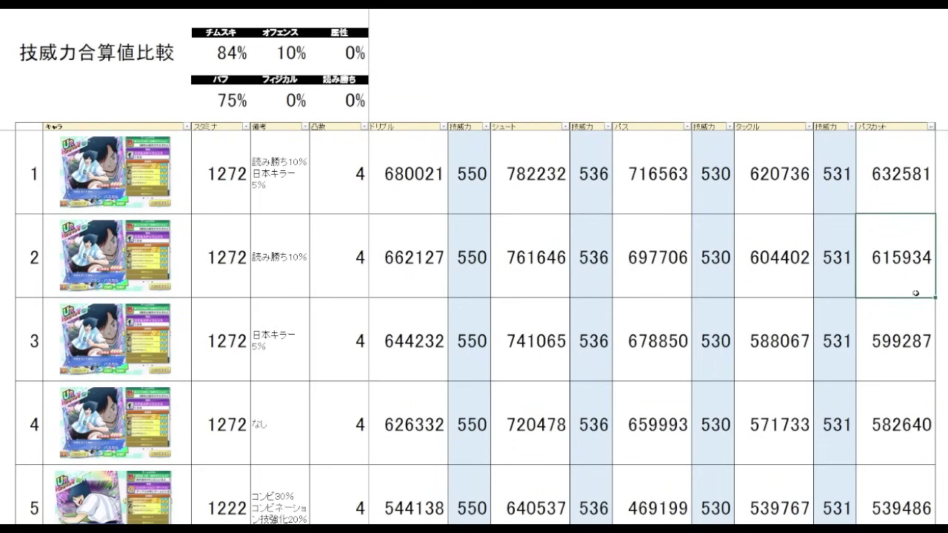
Compare the パスカット values from the top-ranked entries down through the コンビ30%, リンク40% and なし entries.
key(Down)
key(Down)
key(Down)
key(Down)
key(Up)
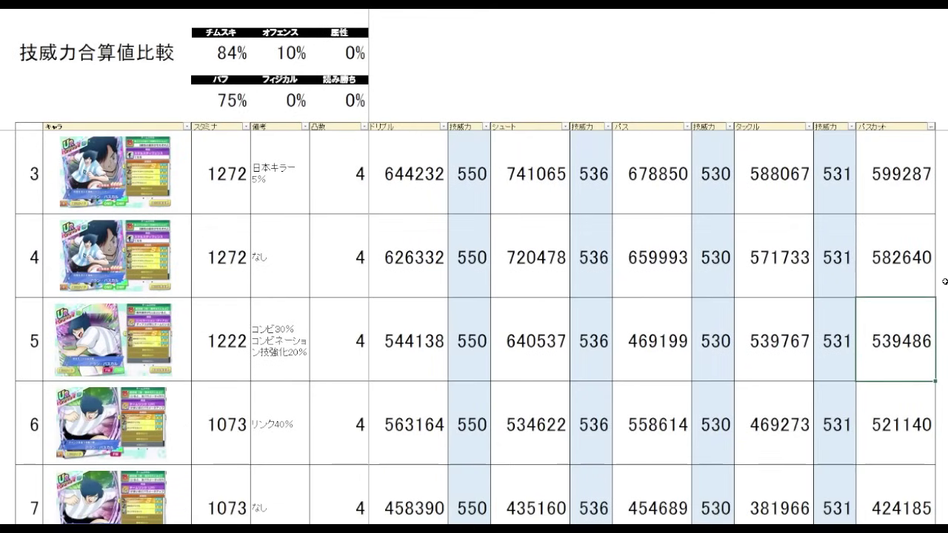
key(Down)
key(Down)
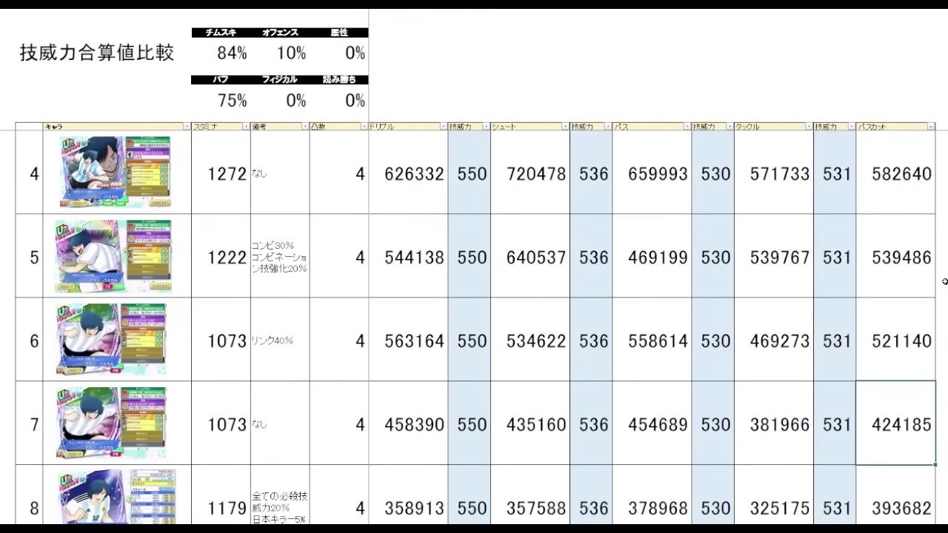
key(Up)
key(Up)
key(Up)
key(Up)
key(Up)
key(Up)
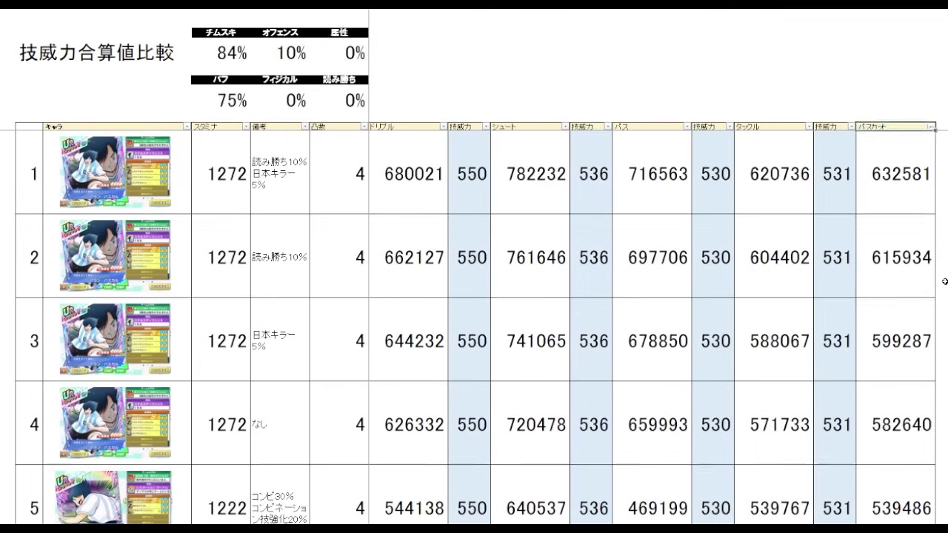
key(Down)
Sort the table section with entries 26 to 30 by ドリブル from highest to lowest.
click(942, 200)
drag(880, 187, 588, 95)
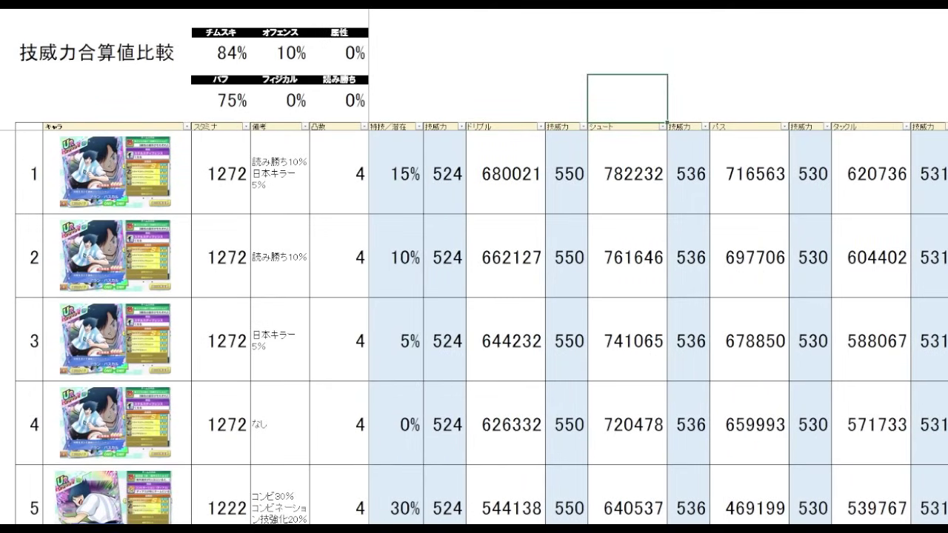
scroll(518, 345, down, 9)
click(518, 345)
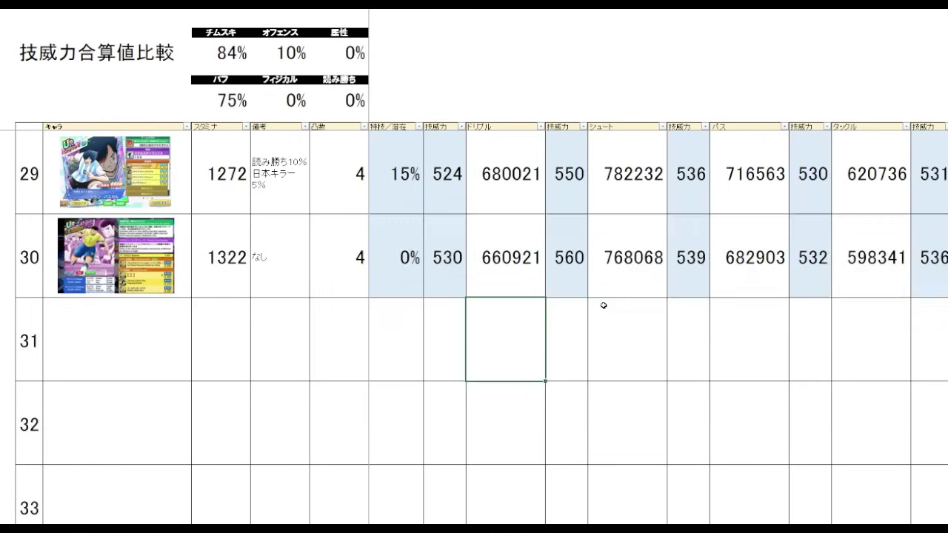
scroll(604, 305, up, 1)
click(529, 83)
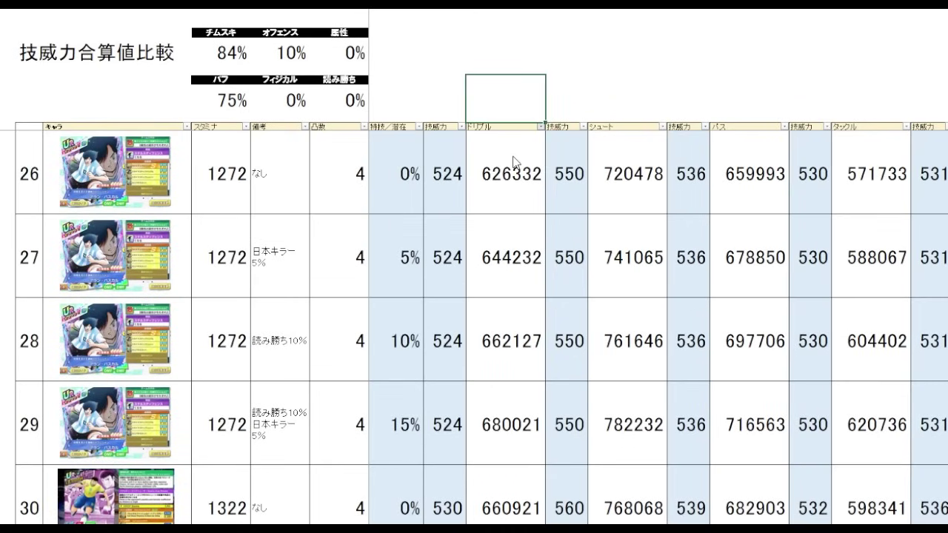
click(296, 186)
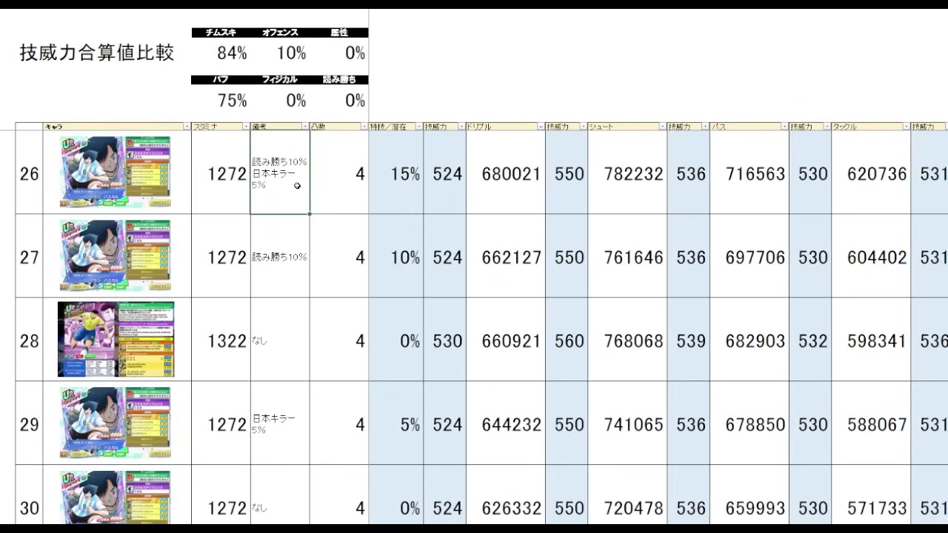
Examine the 備考 conditions and ドリブル values of the entries ranked 26 to 28.
click(291, 251)
click(267, 350)
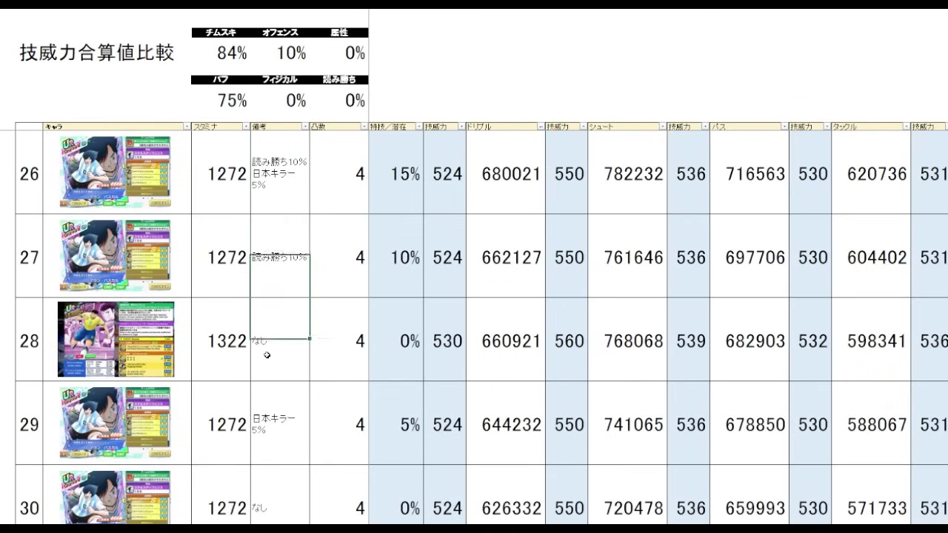
click(513, 339)
click(512, 268)
drag(510, 192, 508, 249)
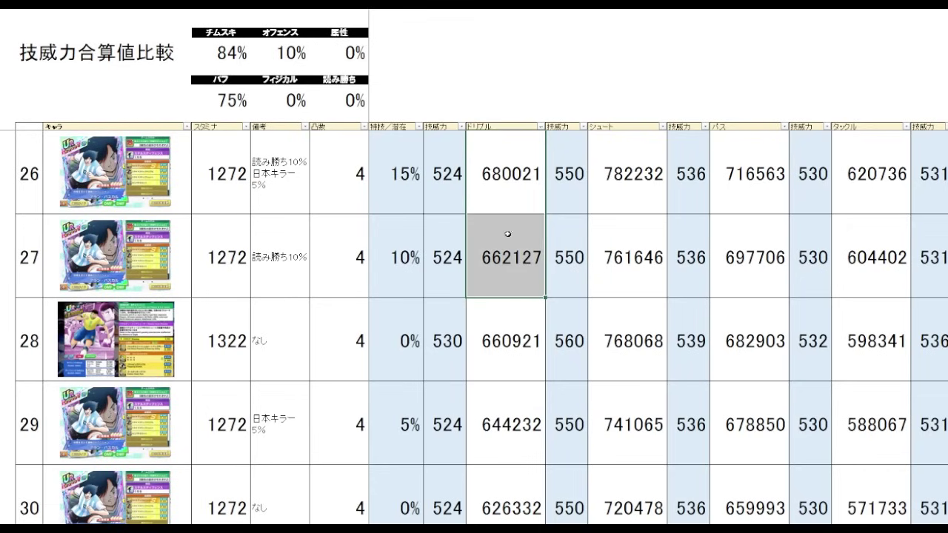
click(528, 89)
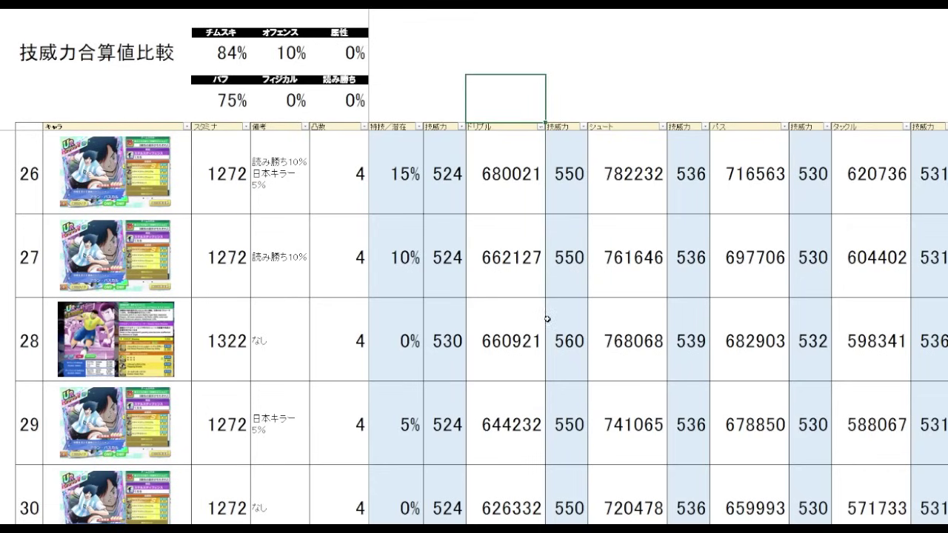
Compare the ドリブル value of the スタミナ 1322 なし card with that of the 日本キラー 5% entry.
click(509, 362)
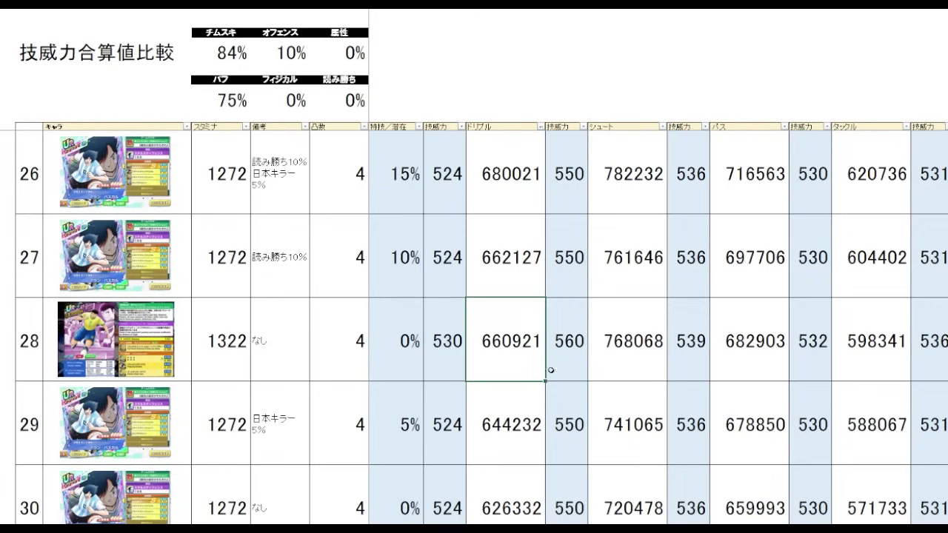
click(503, 434)
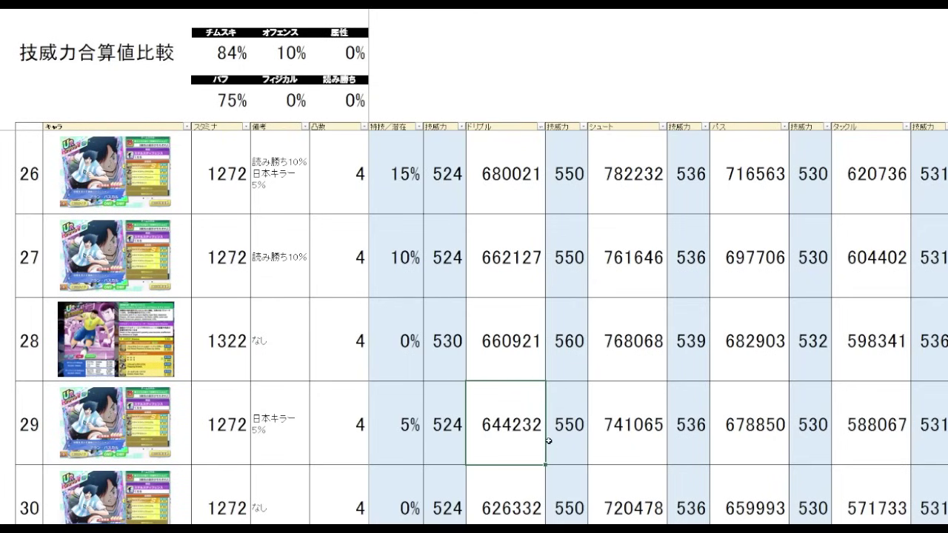
click(536, 355)
click(519, 414)
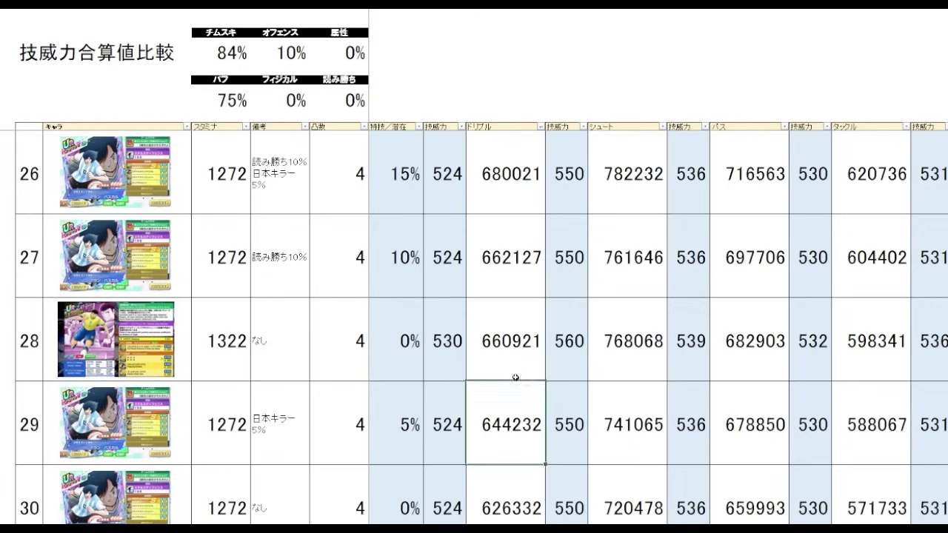
click(515, 367)
click(511, 403)
click(522, 359)
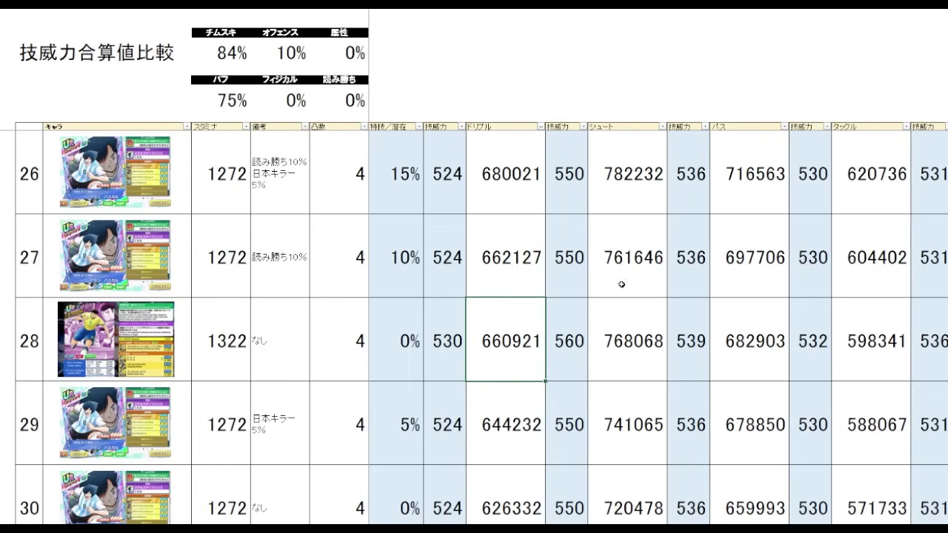
Sort entries 26 to 30 by シュート from highest to lowest.
click(650, 229)
click(652, 68)
click(664, 127)
click(641, 154)
click(722, 88)
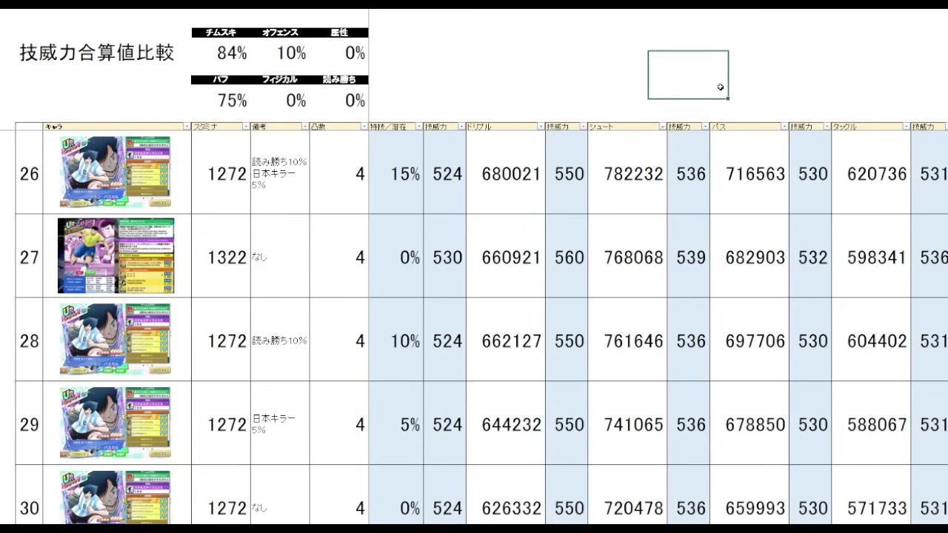
click(652, 71)
Compare the シュート value of the スタミナ 1322 なし card with that of the 日本キラー 5% entry.
click(646, 260)
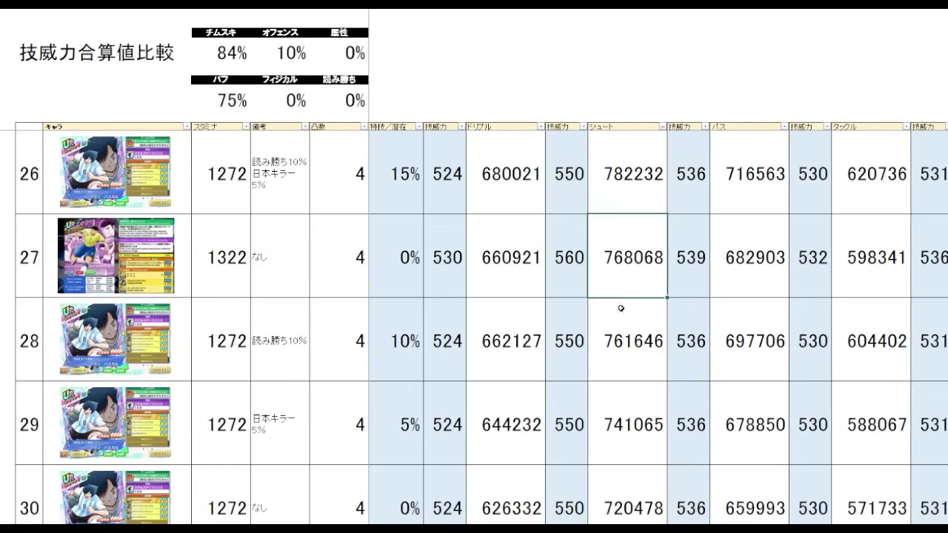
click(274, 264)
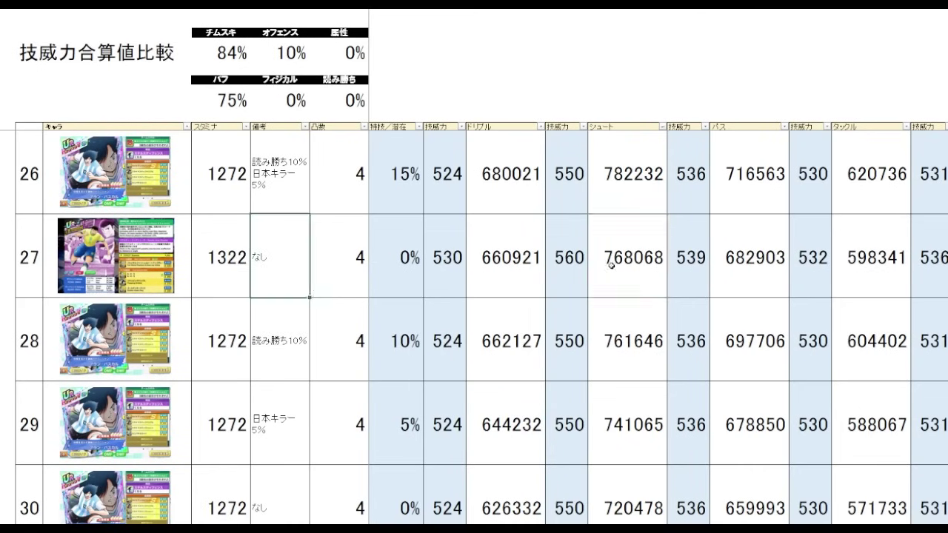
click(611, 266)
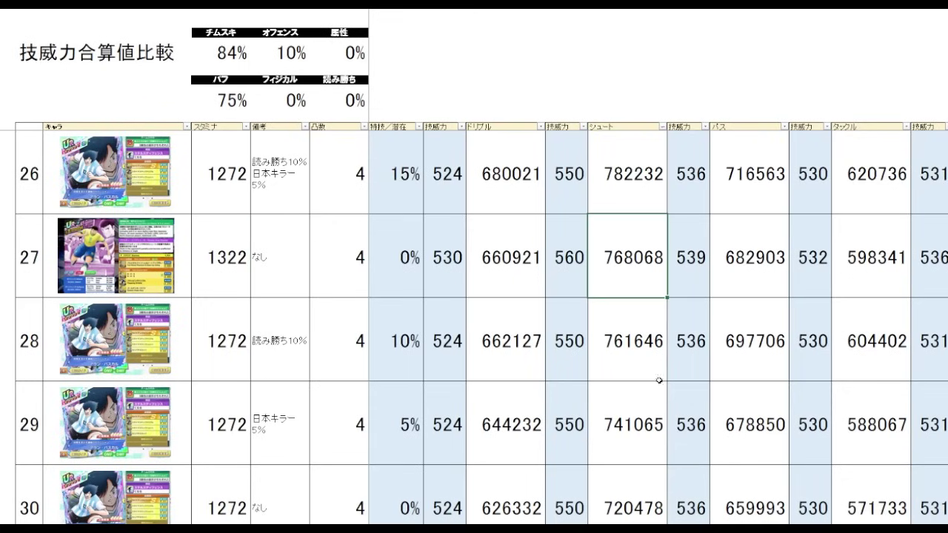
click(611, 413)
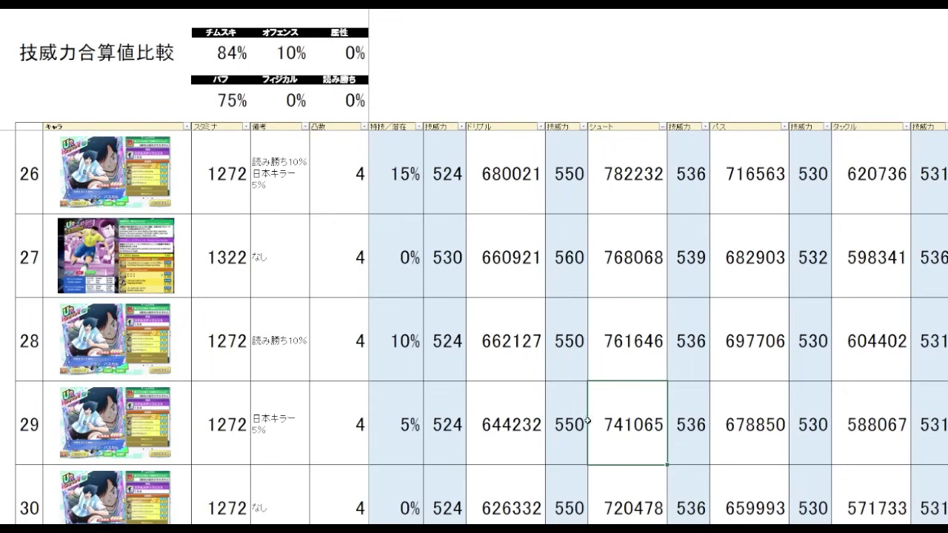
click(647, 275)
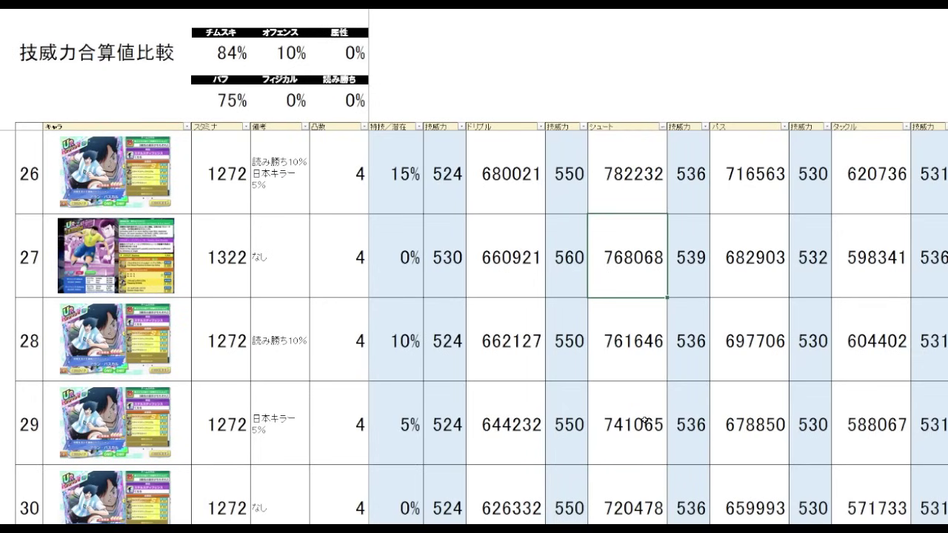
click(645, 420)
click(625, 288)
click(635, 420)
click(629, 253)
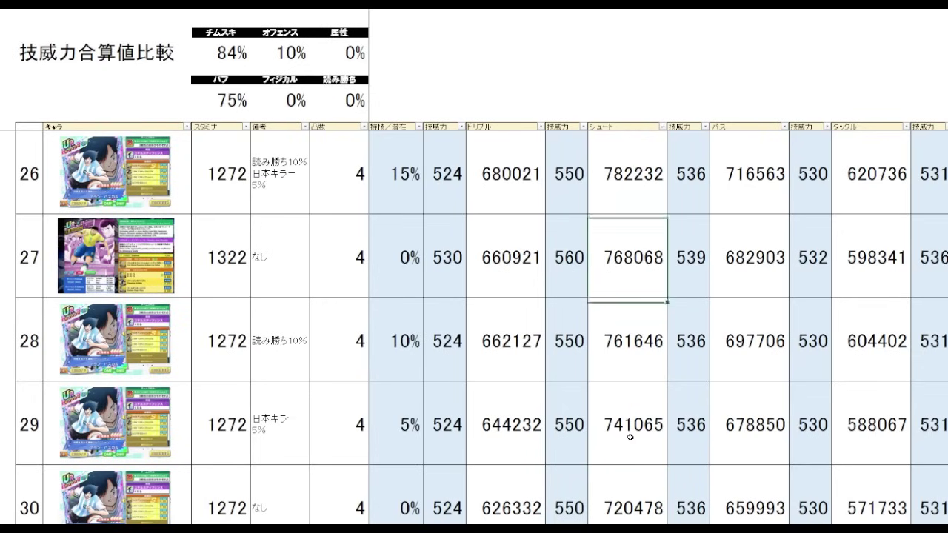
click(636, 421)
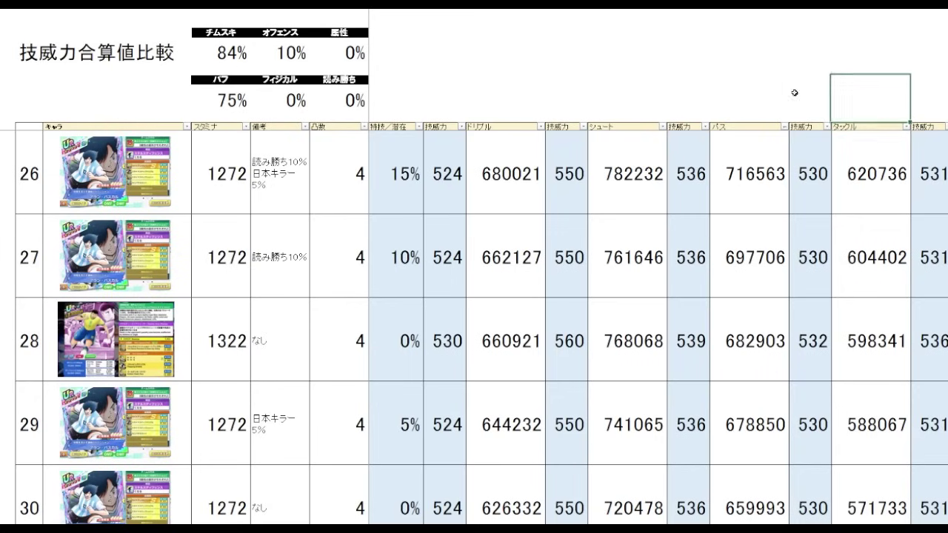
Sort entries 26 to 30 by パス from highest to lowest.
click(762, 91)
click(673, 66)
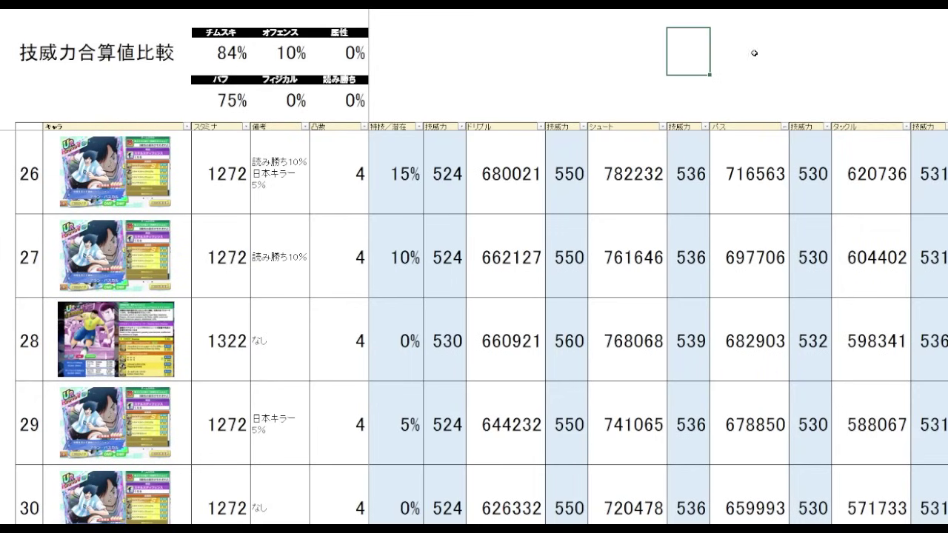
click(757, 54)
click(770, 97)
click(752, 196)
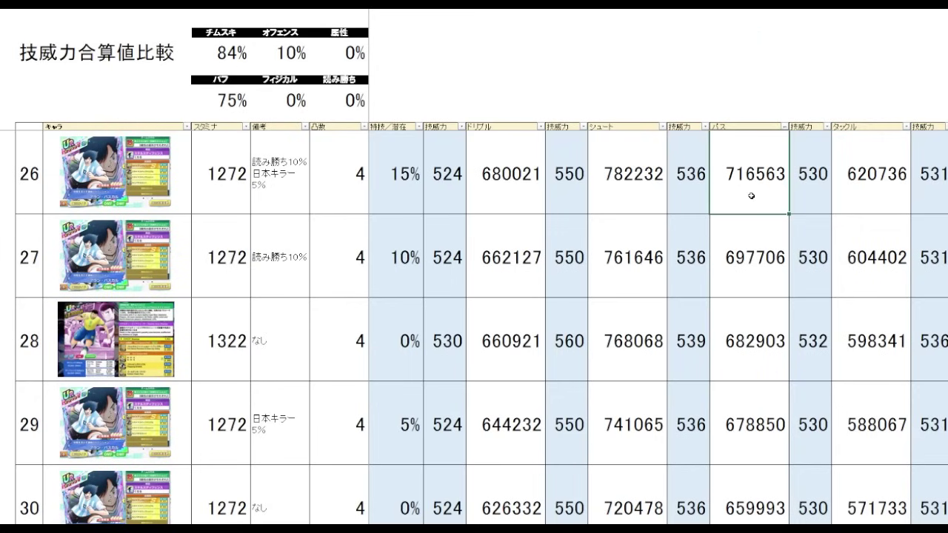
Compare the パス values down entries 26 to 30.
click(755, 246)
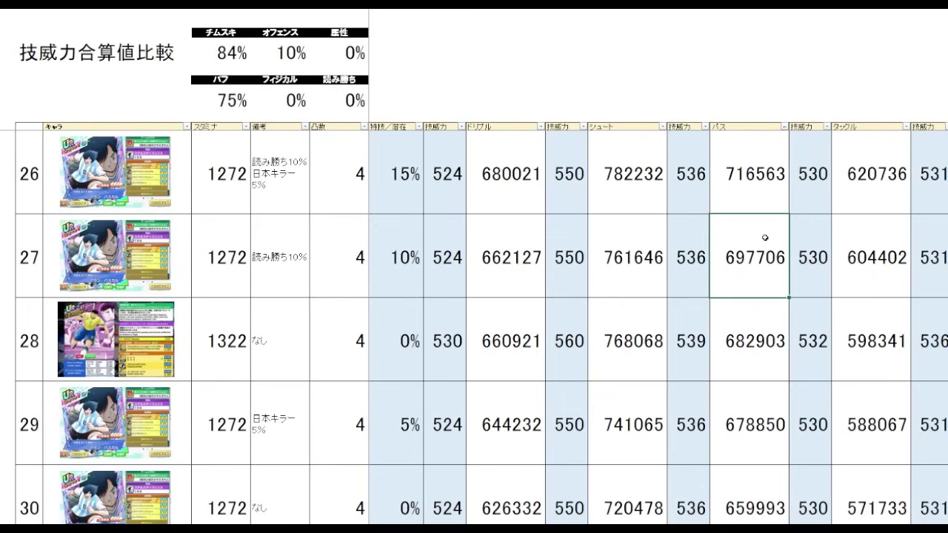
click(781, 187)
click(760, 252)
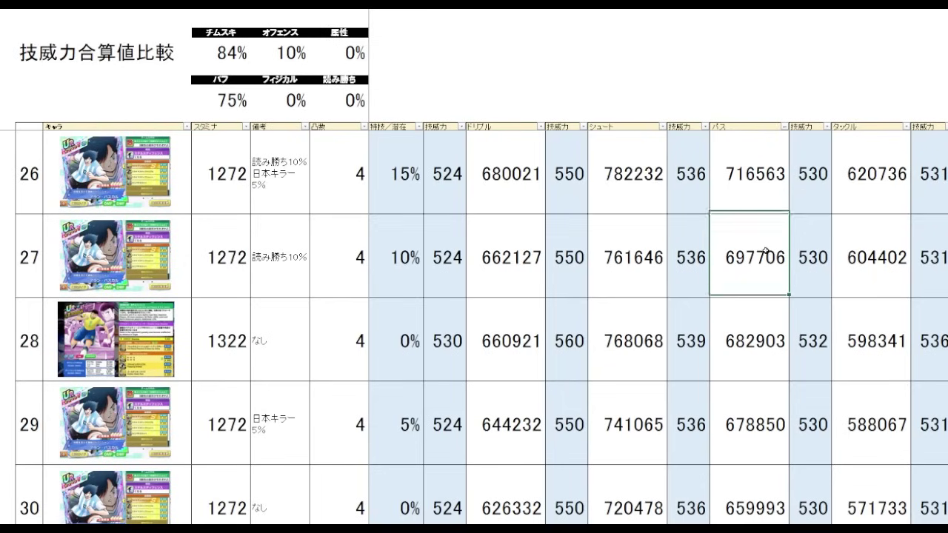
click(758, 201)
click(758, 257)
click(766, 332)
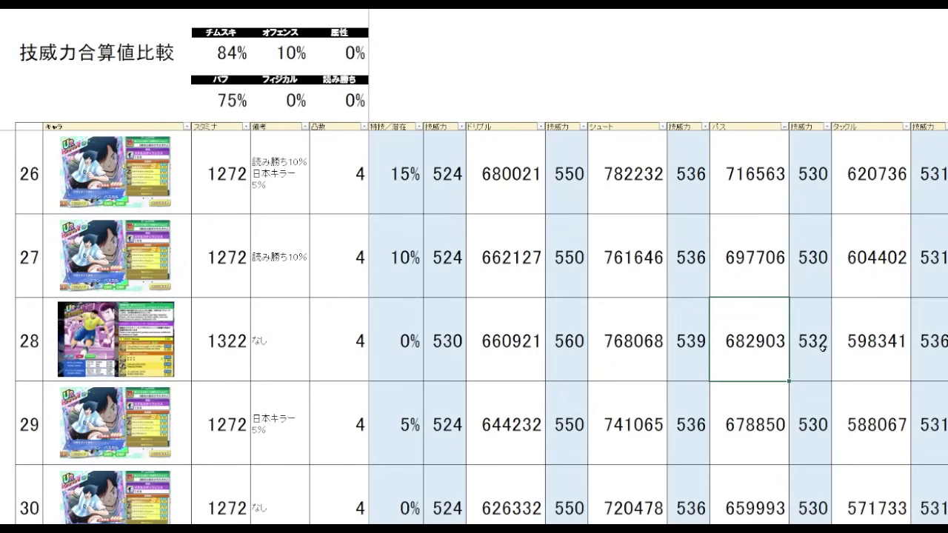
key(Down)
key(Down)
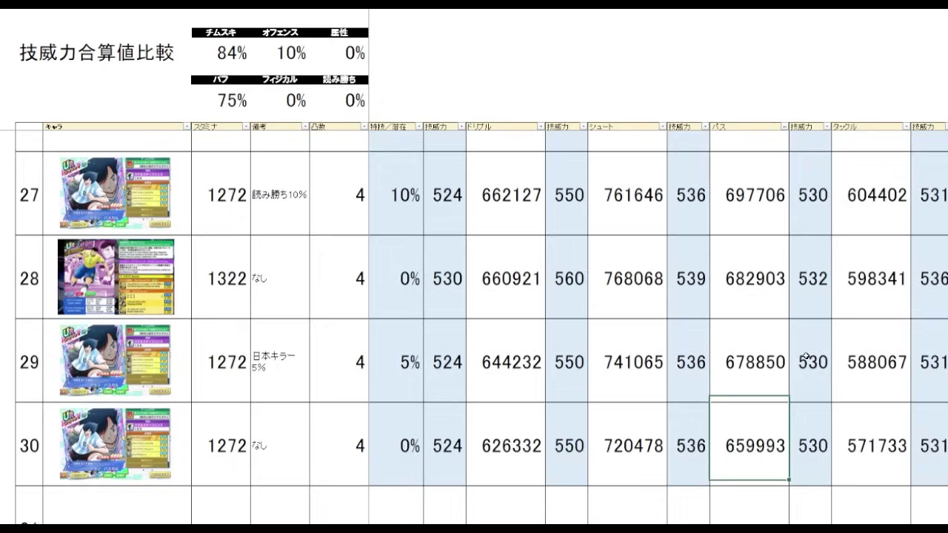
key(Up)
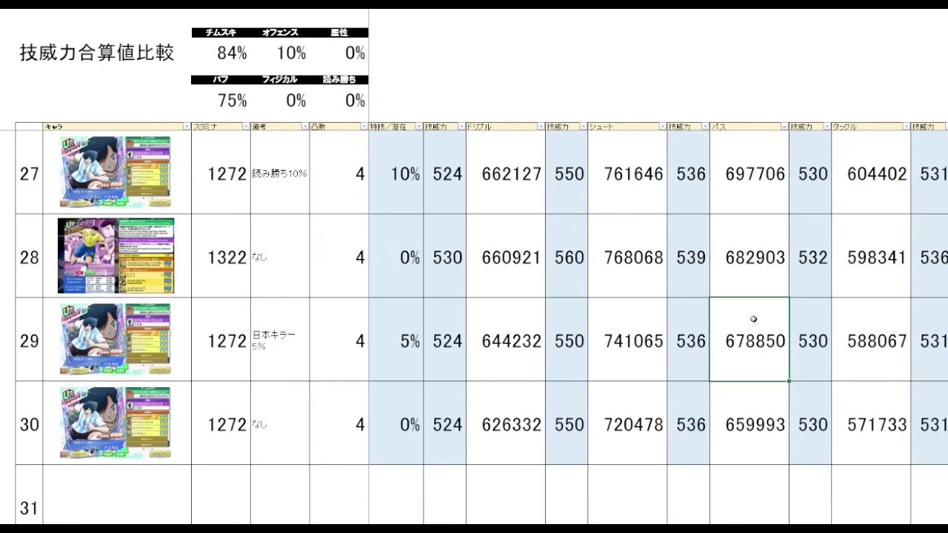
Compare the パス value of the スタミナ 1322 なし card with that of the 日本キラー 5% entry.
click(759, 279)
click(757, 311)
click(749, 268)
click(758, 339)
click(758, 292)
click(760, 340)
click(758, 279)
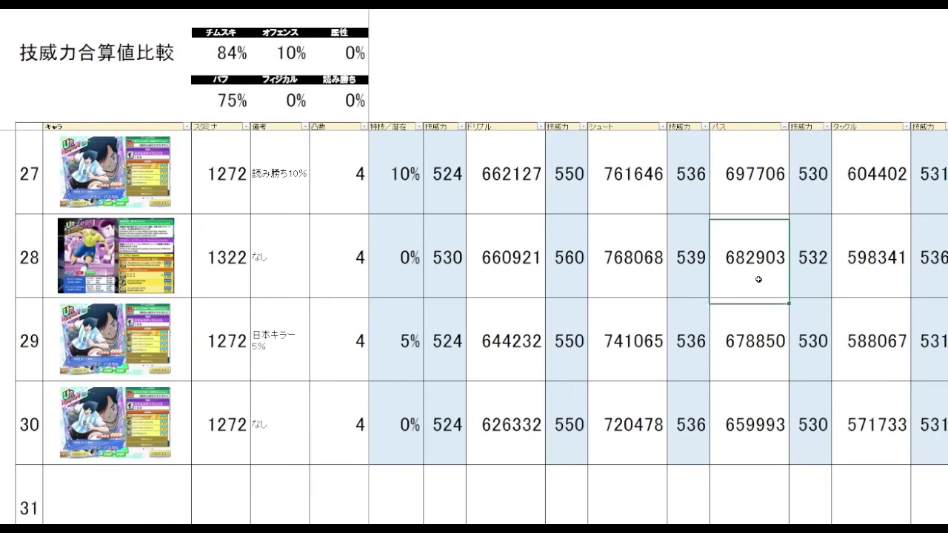
Sort entries 26 to 30 by タックル from highest to lowest.
click(868, 263)
click(947, 260)
scroll(746, 159, right, 2)
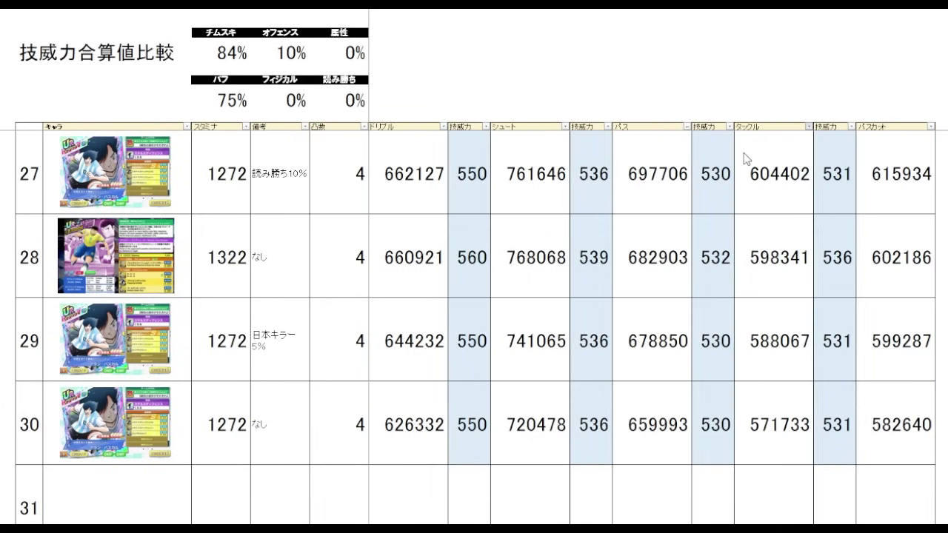
scroll(901, 215, up, 1)
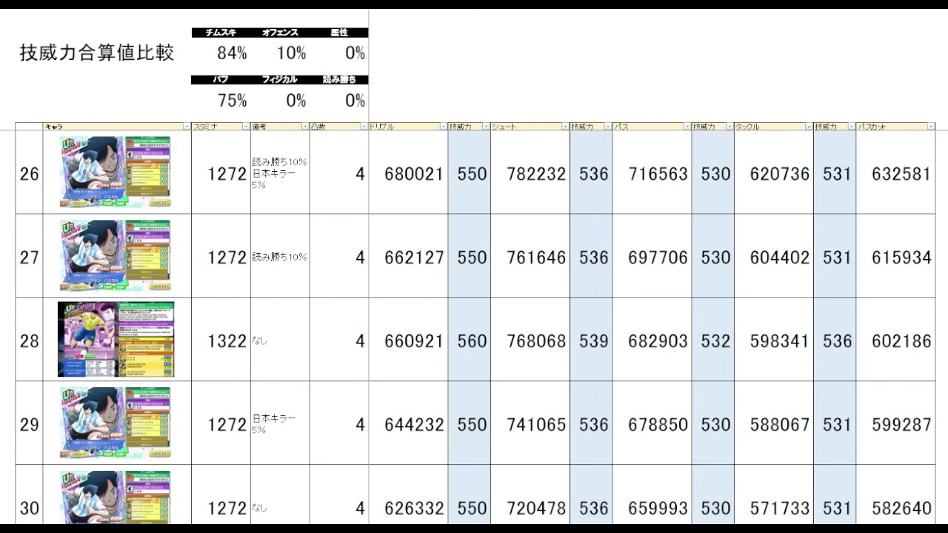
click(796, 176)
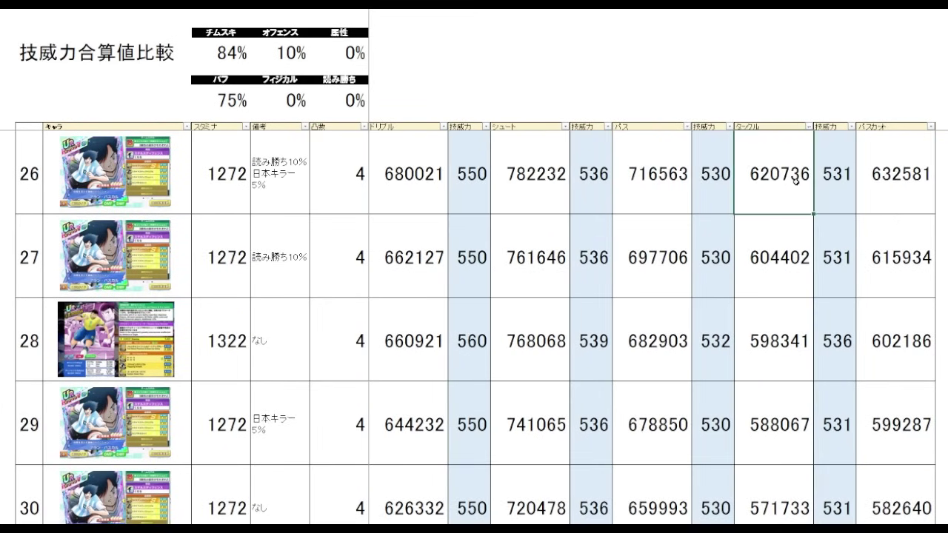
Compare the タックル values of the two 読み勝ち10% entries with that of the スタミナ 1322 なし card.
click(780, 246)
click(778, 336)
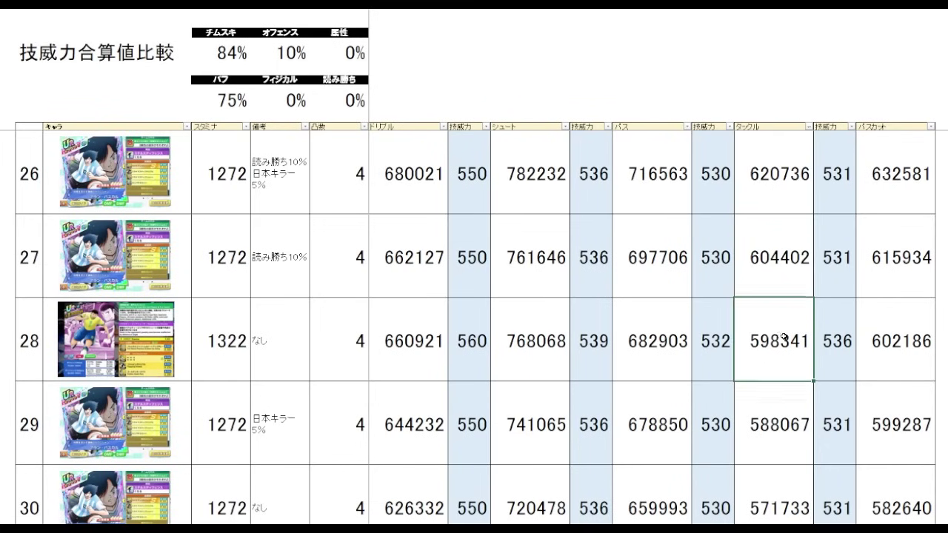
click(775, 259)
click(778, 188)
click(782, 260)
click(779, 340)
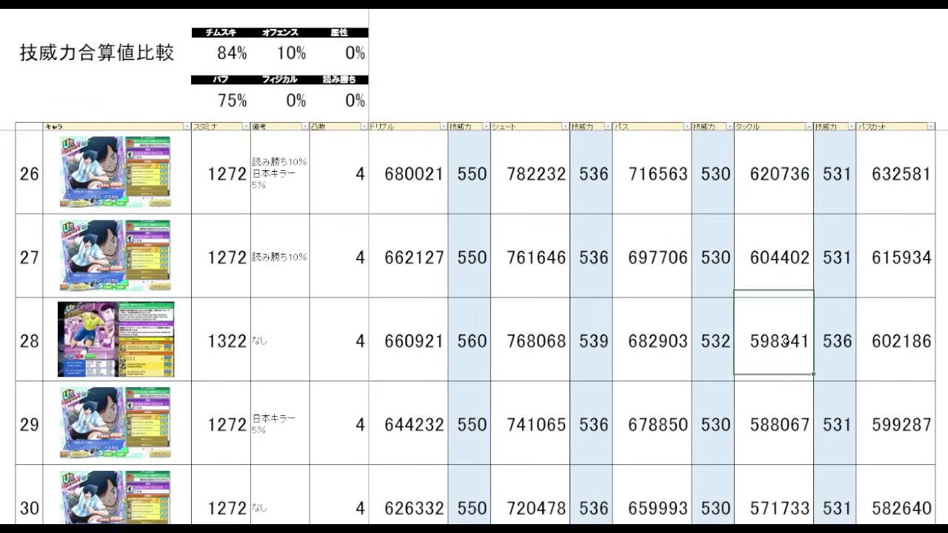
click(780, 265)
click(779, 192)
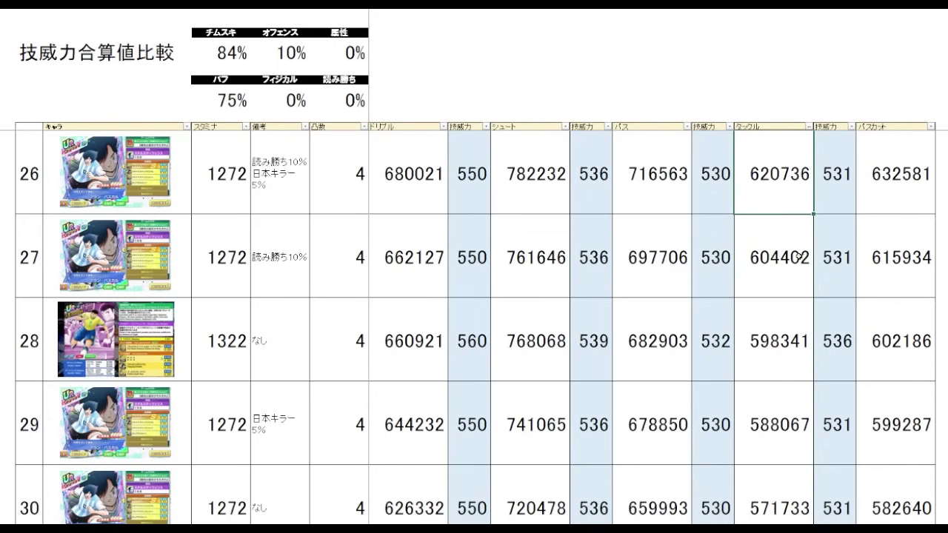
click(800, 286)
click(800, 332)
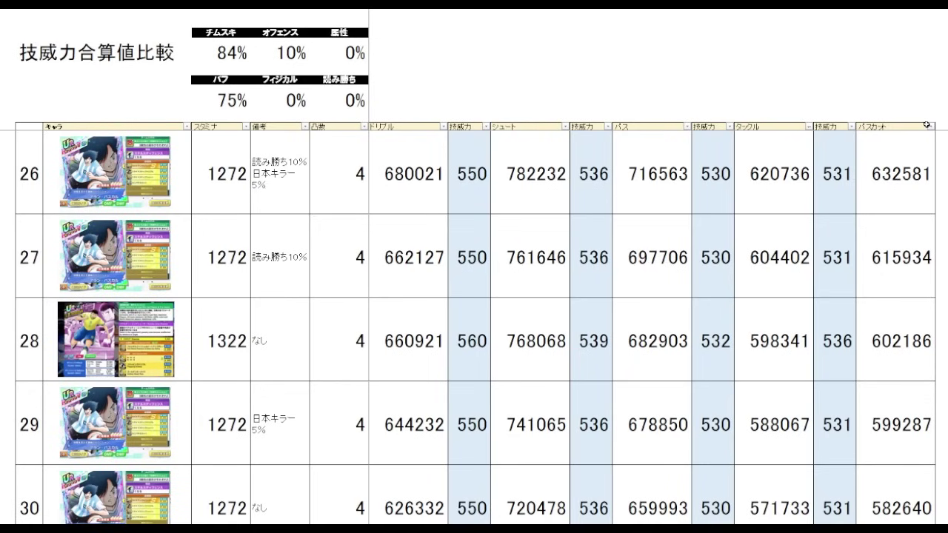
Sort entries 26 to 30 by パスカット from highest to lowest and compare the values of entries 26 to 28.
click(902, 185)
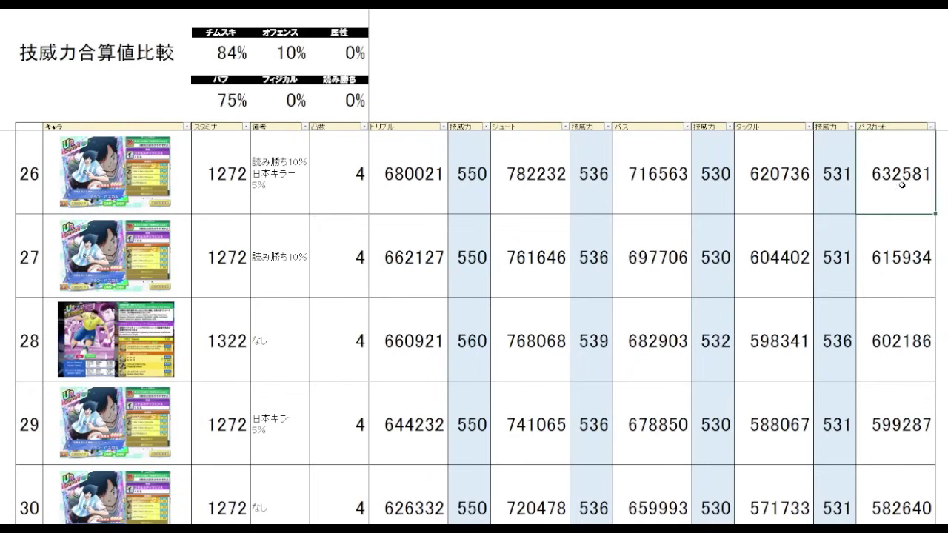
click(926, 233)
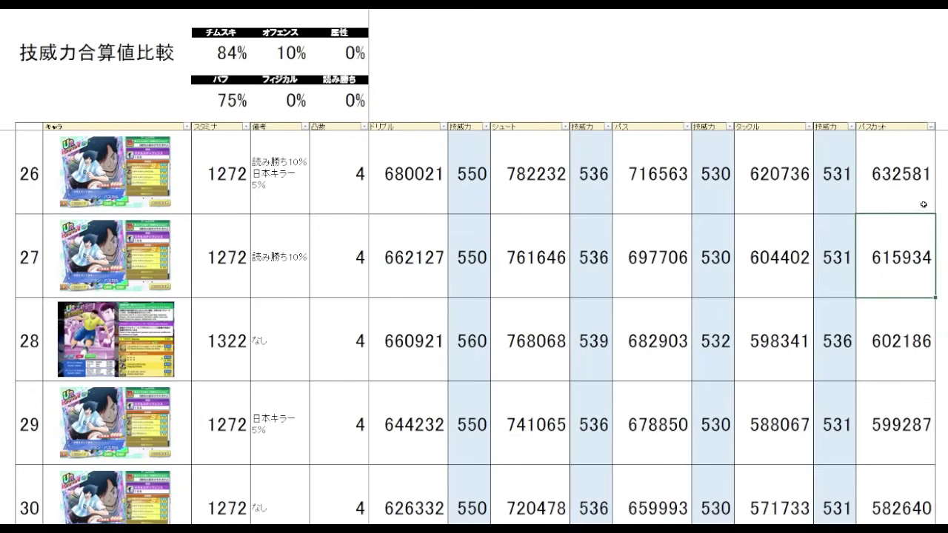
click(926, 326)
click(915, 263)
click(907, 190)
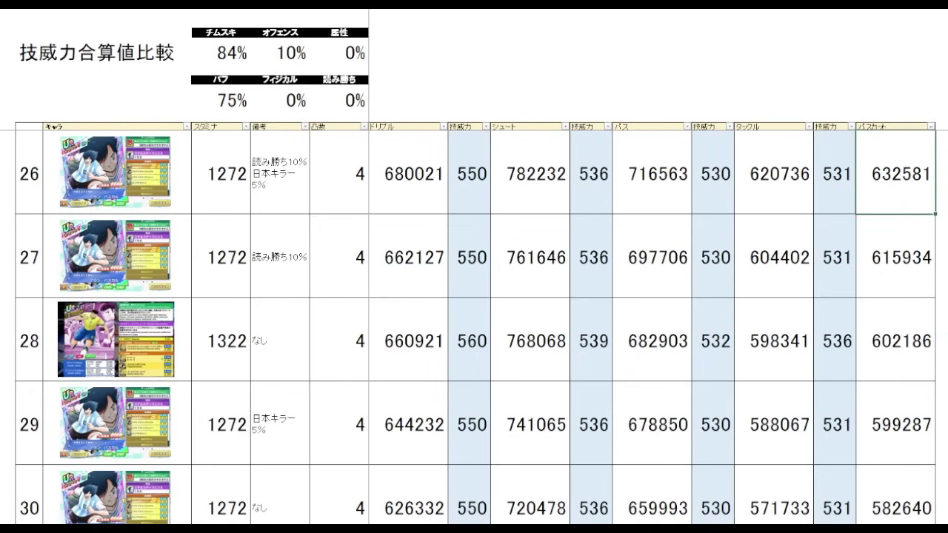
Review the offensive values of the スタミナ 1322 なし card against the two 読み勝ち10% entries, from ドリブル to パス.
click(945, 174)
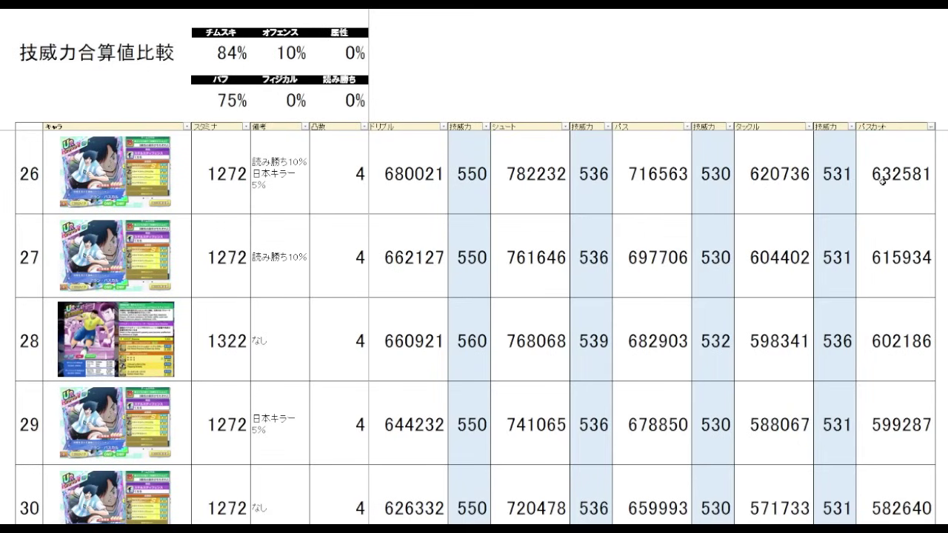
drag(889, 184, 762, 239)
click(945, 256)
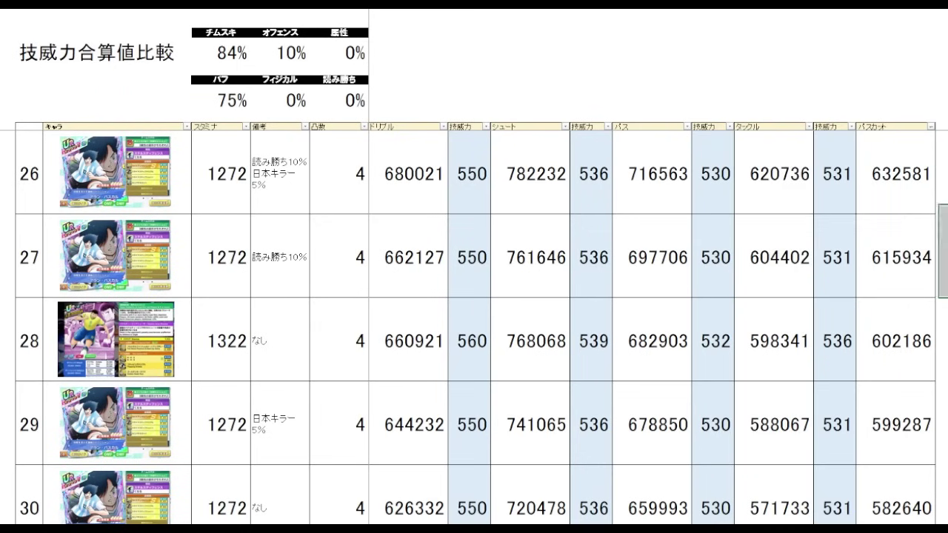
drag(630, 337, 513, 362)
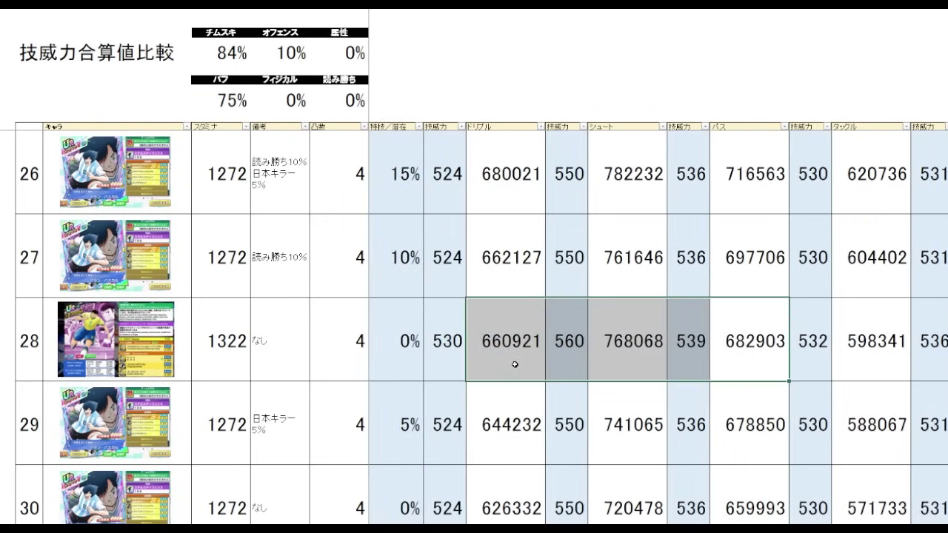
click(508, 344)
click(517, 276)
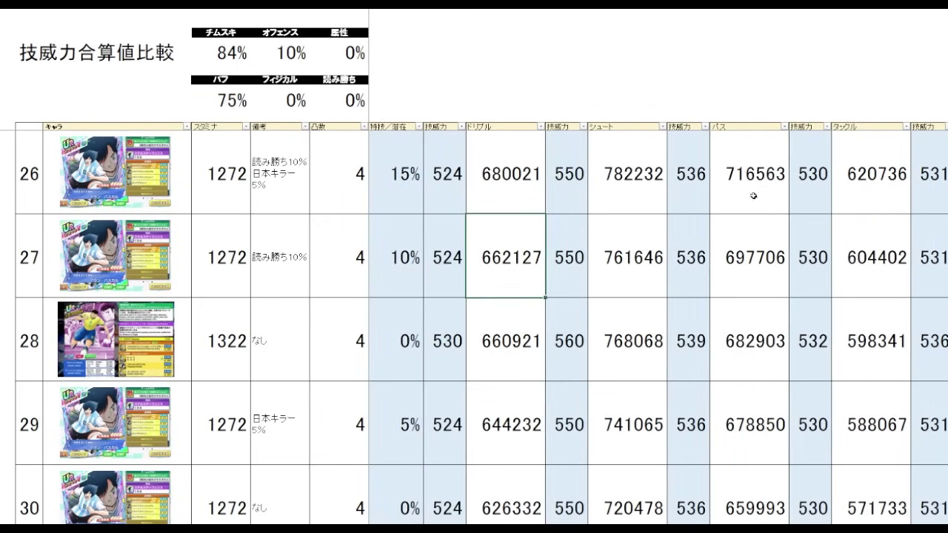
drag(750, 199, 713, 218)
drag(540, 199, 526, 219)
click(605, 71)
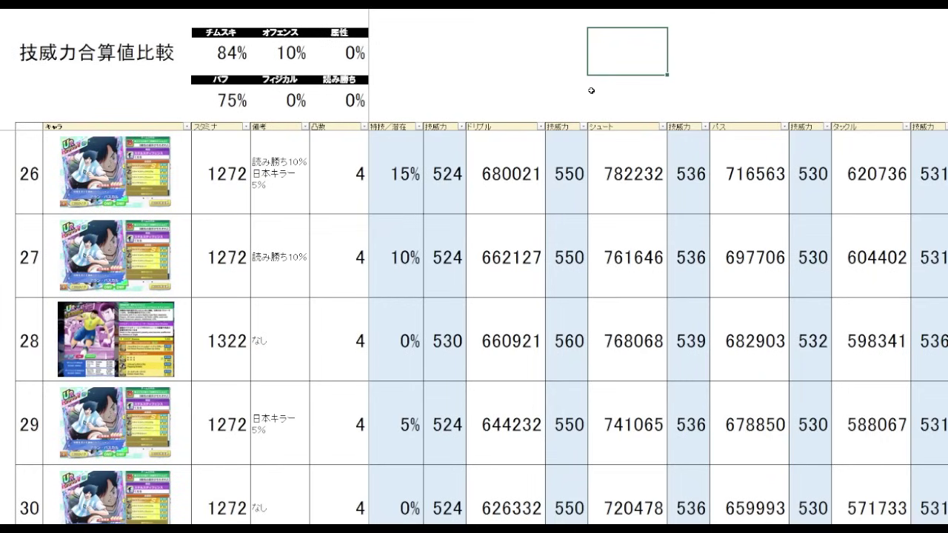
click(722, 99)
click(634, 89)
click(734, 70)
click(760, 105)
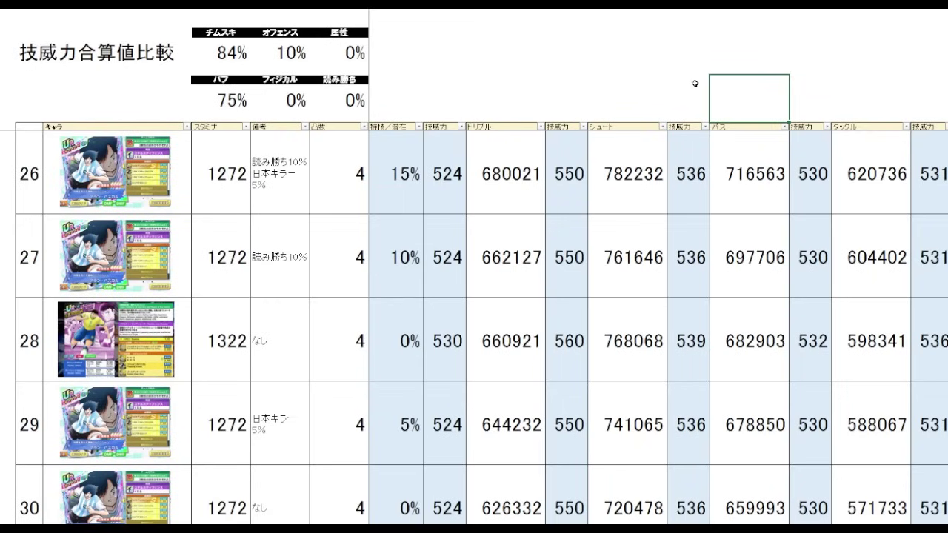
click(656, 75)
click(662, 70)
click(734, 102)
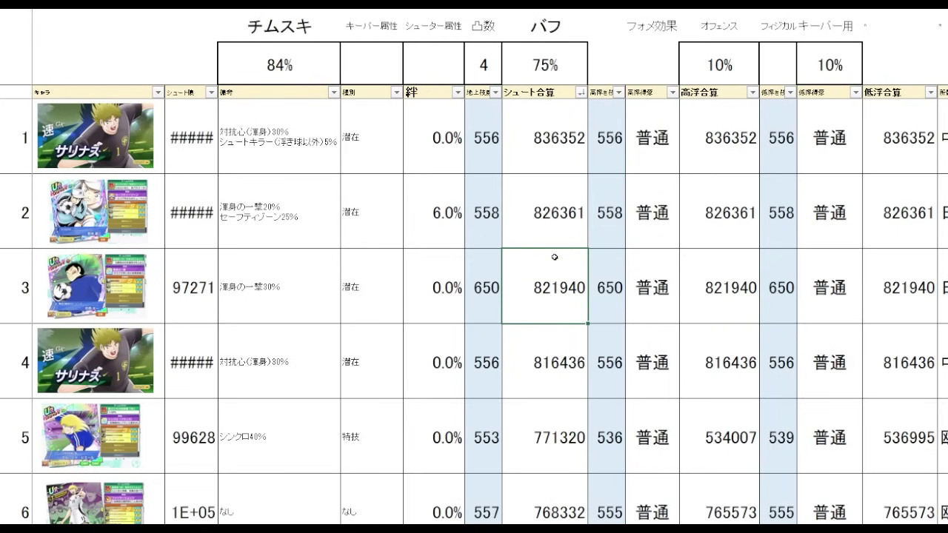
Go through the シュート合算 column of the shooter ranking sheet down to the 日本キラー5% card at rank 14.
key(Down)
key(Down)
key(Down)
key(Down)
key(Down)
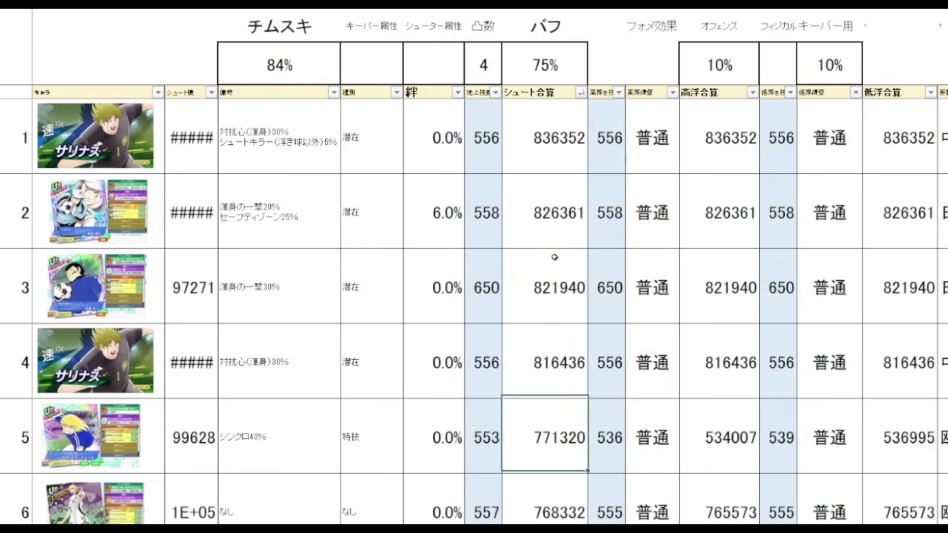
key(Up)
key(Up)
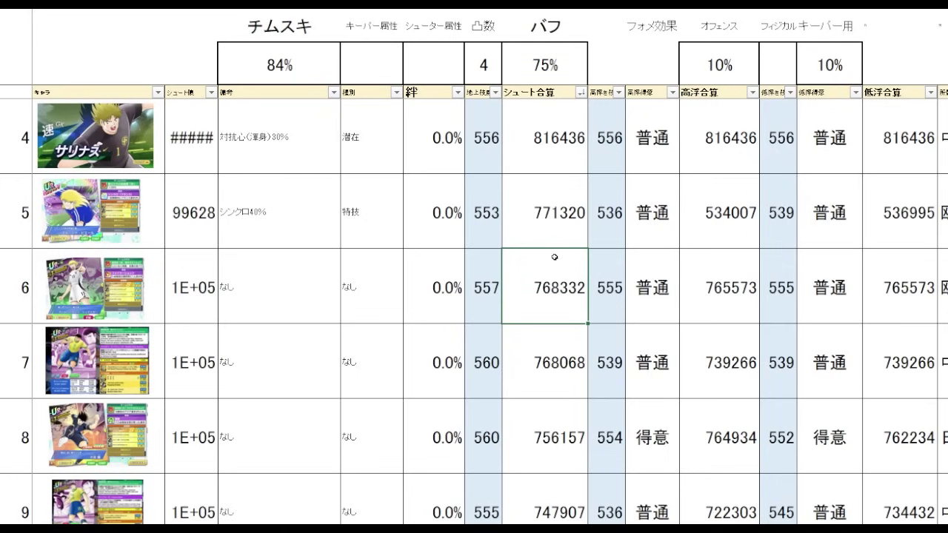
key(Down)
key(Down)
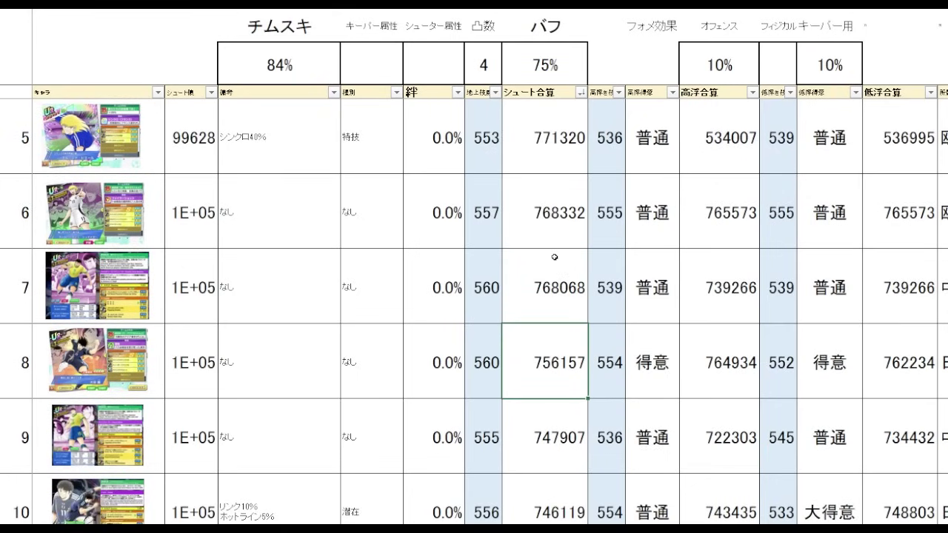
key(Down)
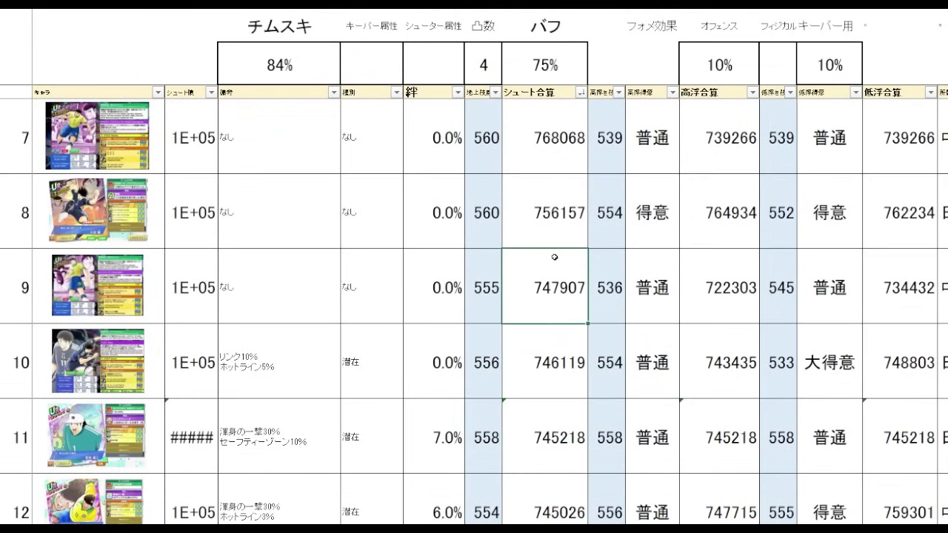
key(Down)
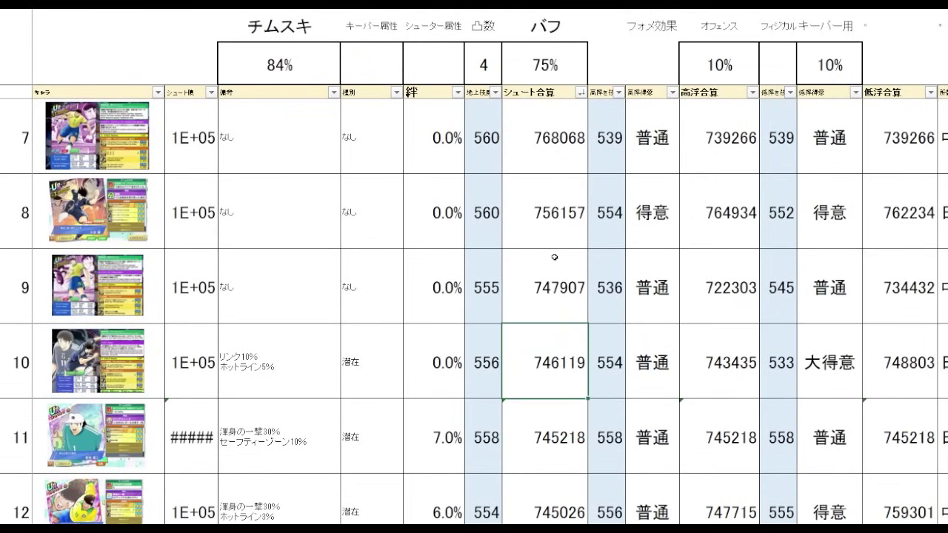
key(Down)
key(Down)
key(Down)
key(Down)
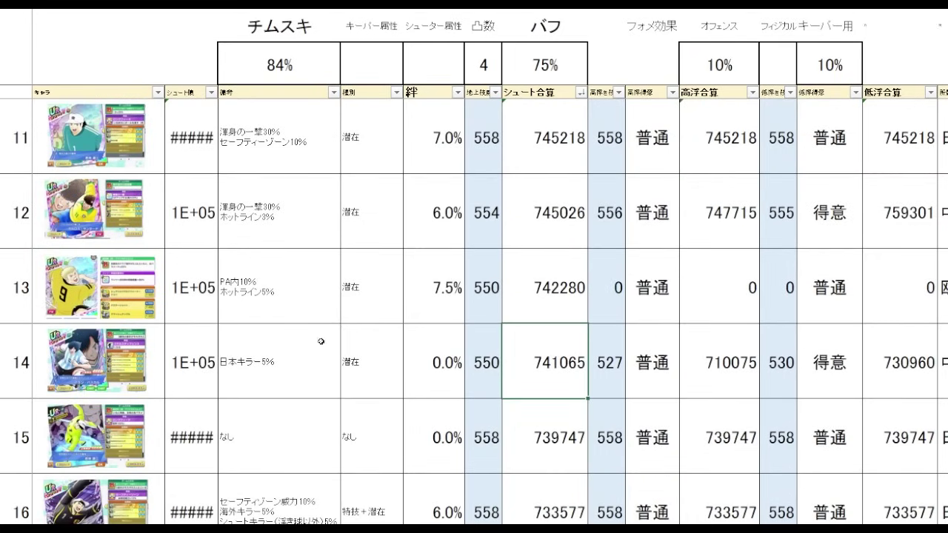
Highlight the キャラ cell of the 日本キラー5% card at rank 14 in yellow.
click(321, 343)
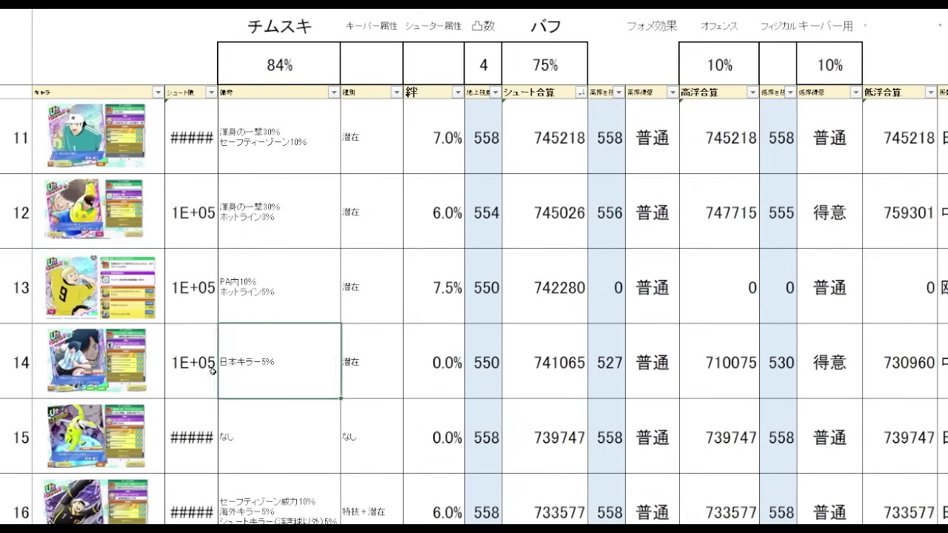
click(160, 361)
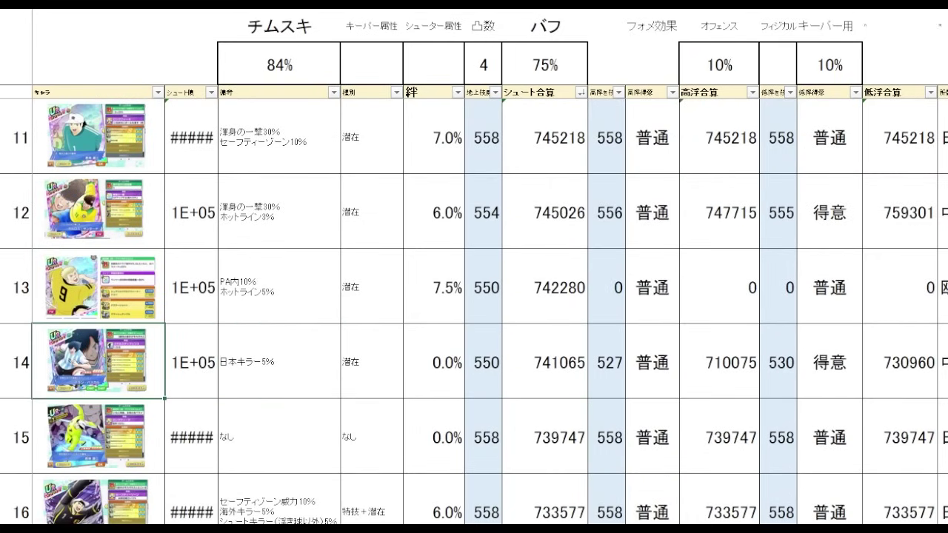
key(F4)
Compare the シュート合算 value of the yellow-highlighted card with those of the entries ranked just below it.
click(560, 374)
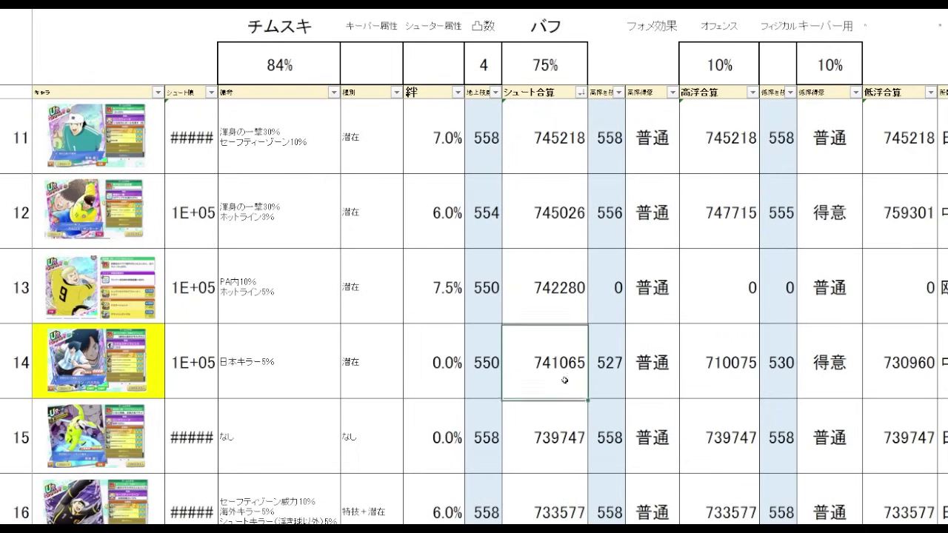
key(Down)
key(Up)
key(Down)
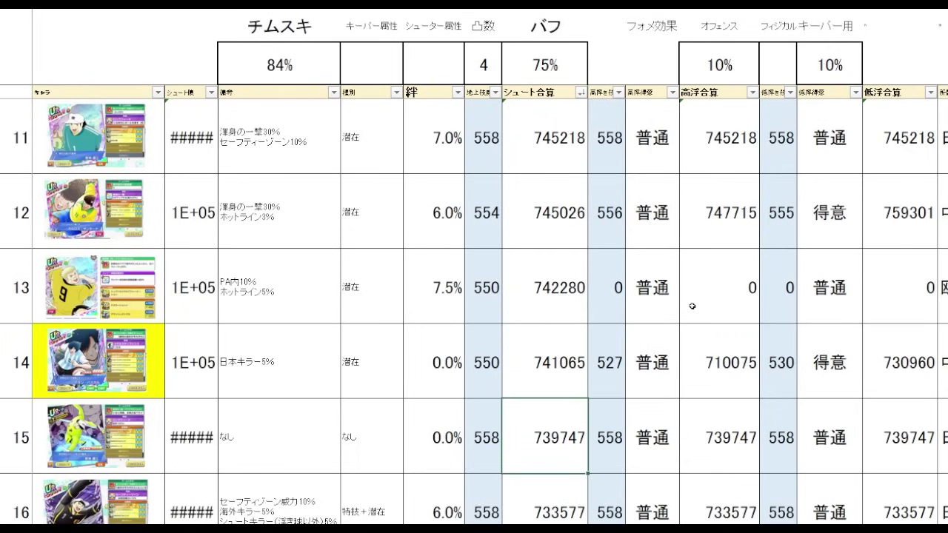
key(Down)
key(Up)
key(Up)
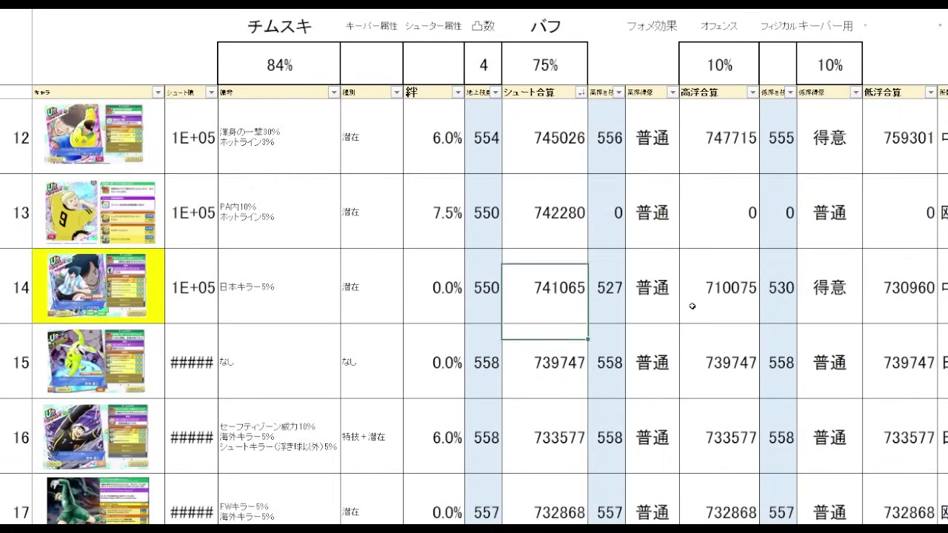
key(Down)
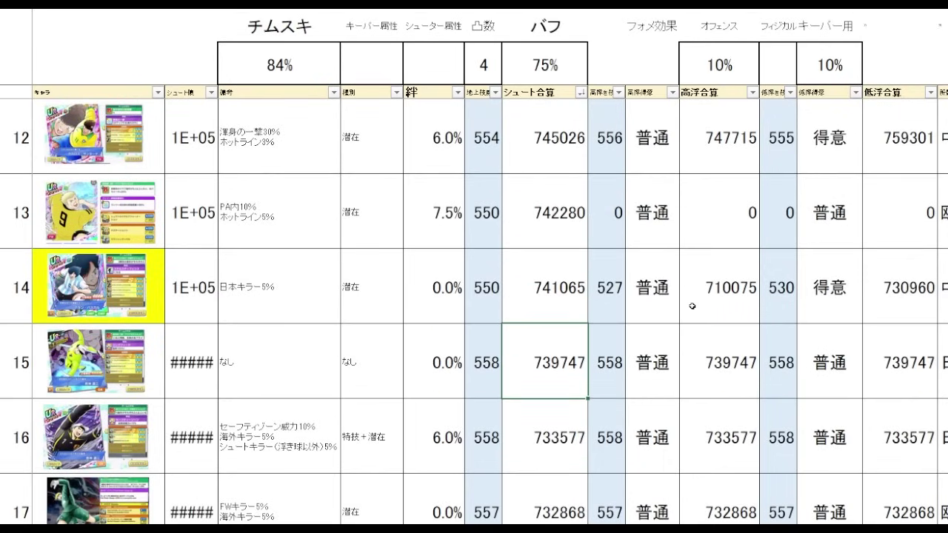
Compare the シュート合算 values at ranks 14 and 15, then look further down the ranking to the なし version at rank 30.
key(Up)
key(Down)
key(Up)
key(Down)
key(Up)
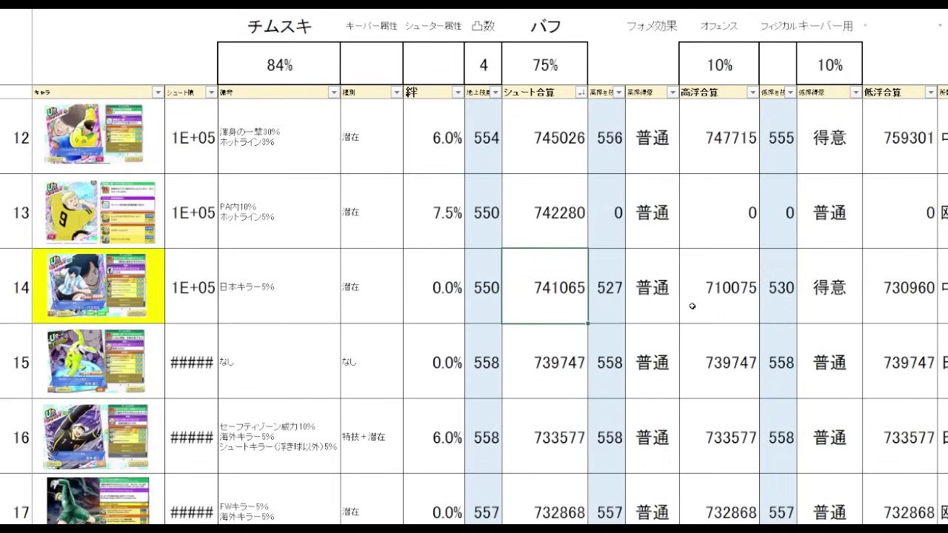
key(Down)
key(Down)
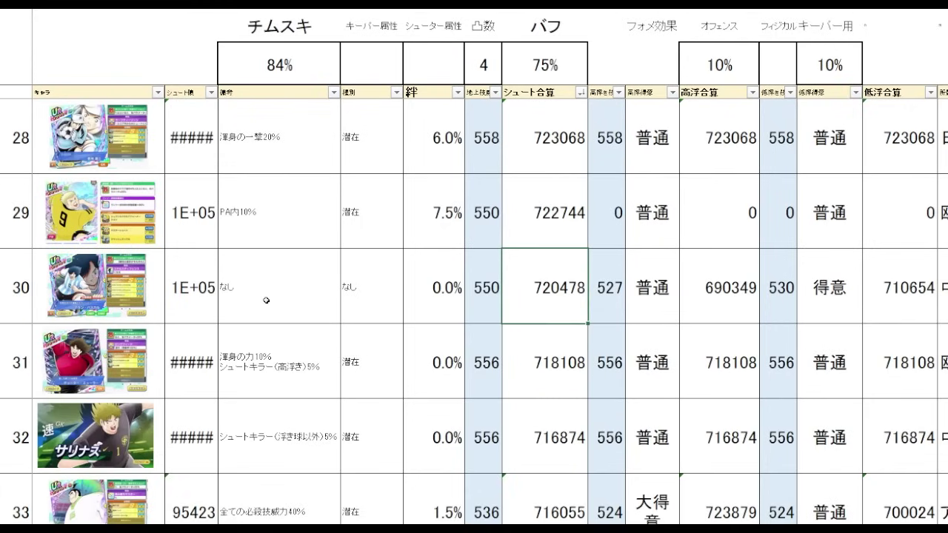
Highlight the キャラ cell of the なし card at rank 30 in yellow.
drag(268, 299, 178, 294)
click(154, 294)
key(Escape)
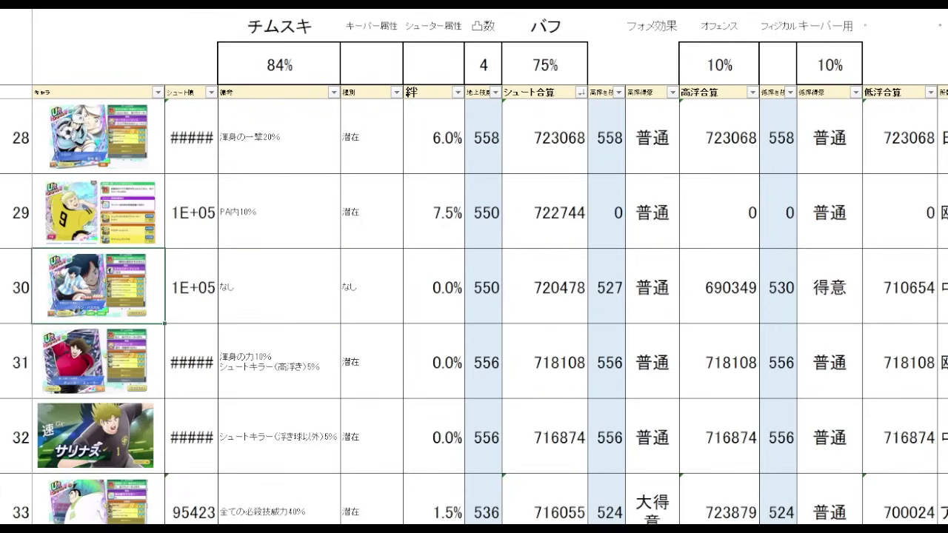
click(271, 4)
click(563, 278)
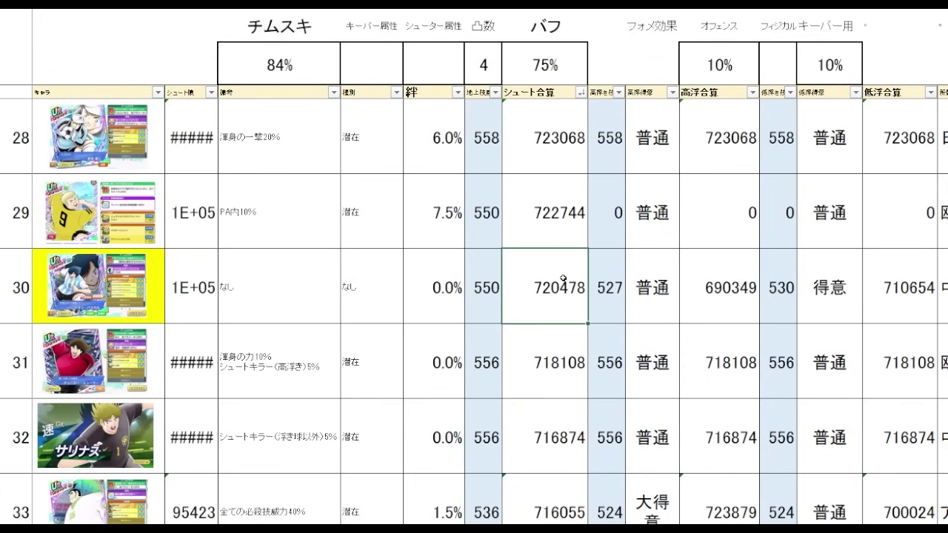
Compare the シュート合算 value of the rank 30 card with those of the entries ranked below it, down to rank 35.
key(Down)
key(Down)
key(Down)
key(Up)
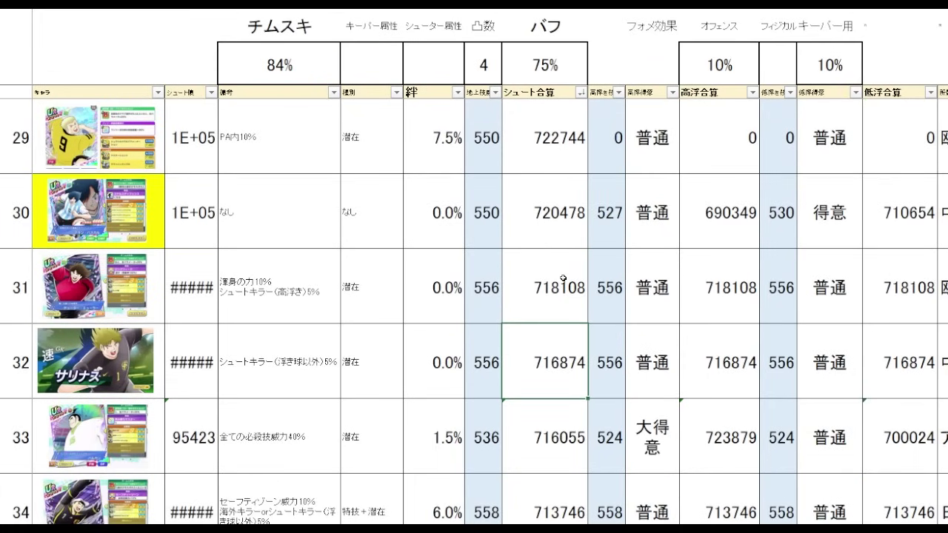
key(Down)
key(Down)
key(Down)
scroll(563, 278, down, 1)
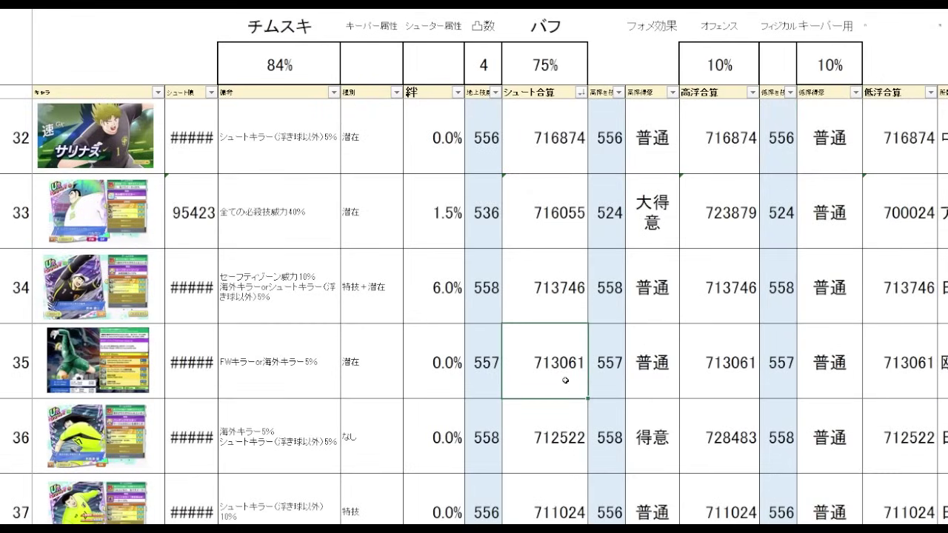
click(552, 164)
click(569, 372)
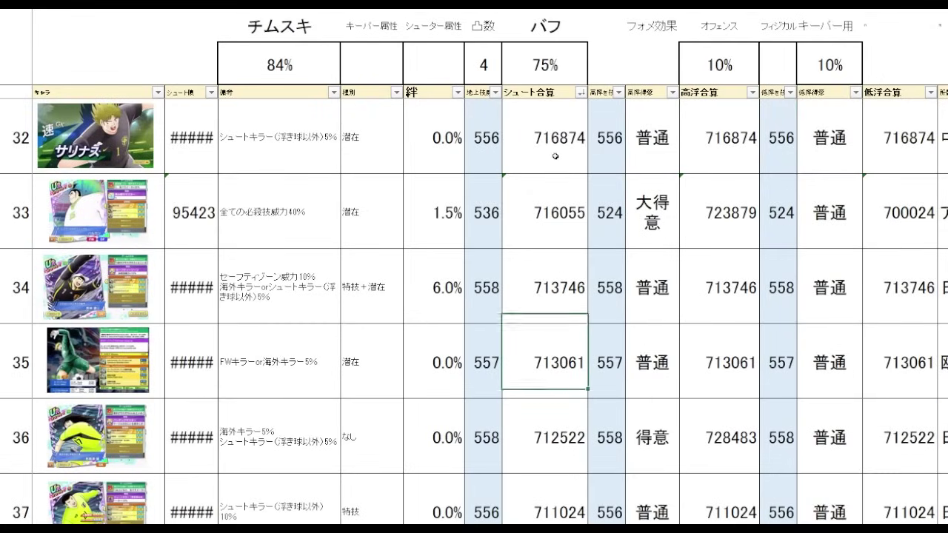
click(555, 156)
click(570, 351)
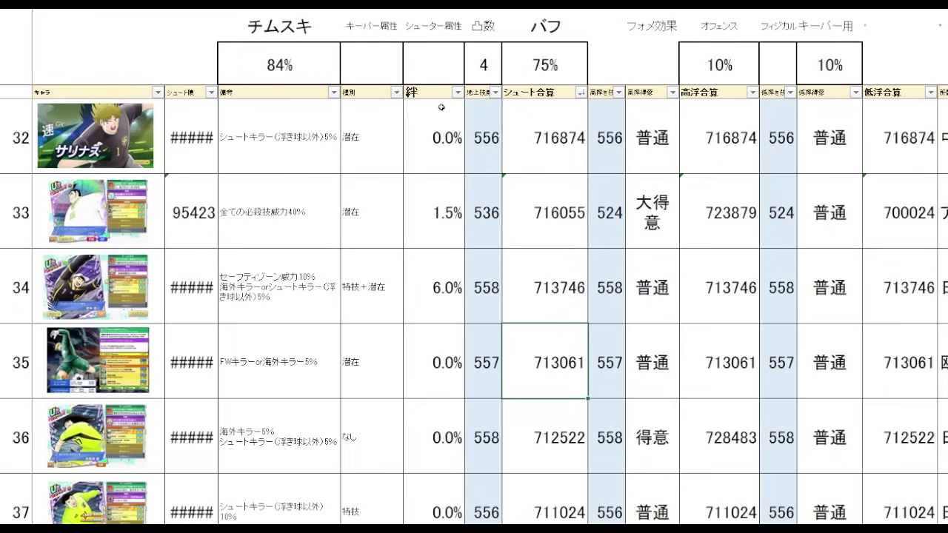
Set シューター属性 to 速 for the shooter ranking.
click(453, 80)
click(472, 79)
click(460, 96)
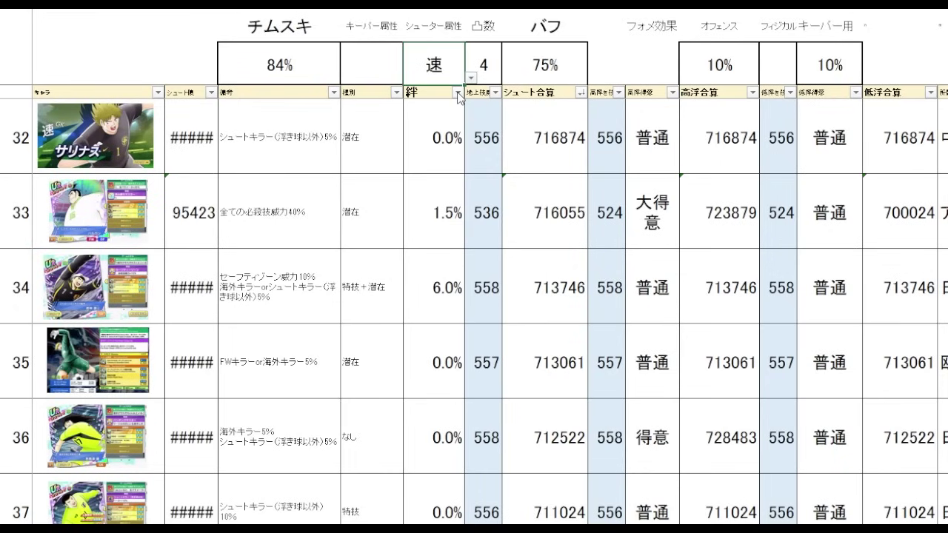
click(554, 386)
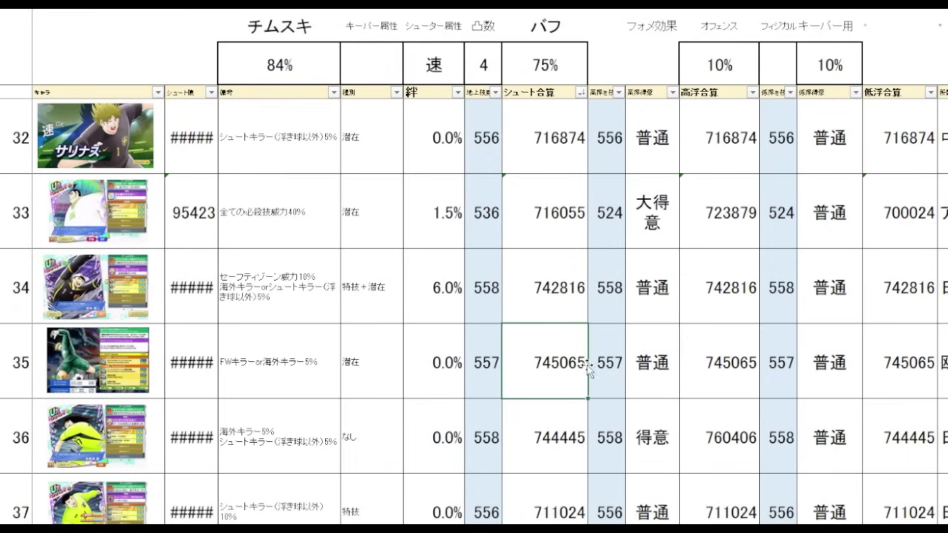
Review the recalculated シュート合算 values between the FW/海外キラー card at rank 35 and the yellow-highlighted card at rank 30.
key(Up)
key(Up)
key(Up)
key(Up)
key(Up)
key(Up)
key(Up)
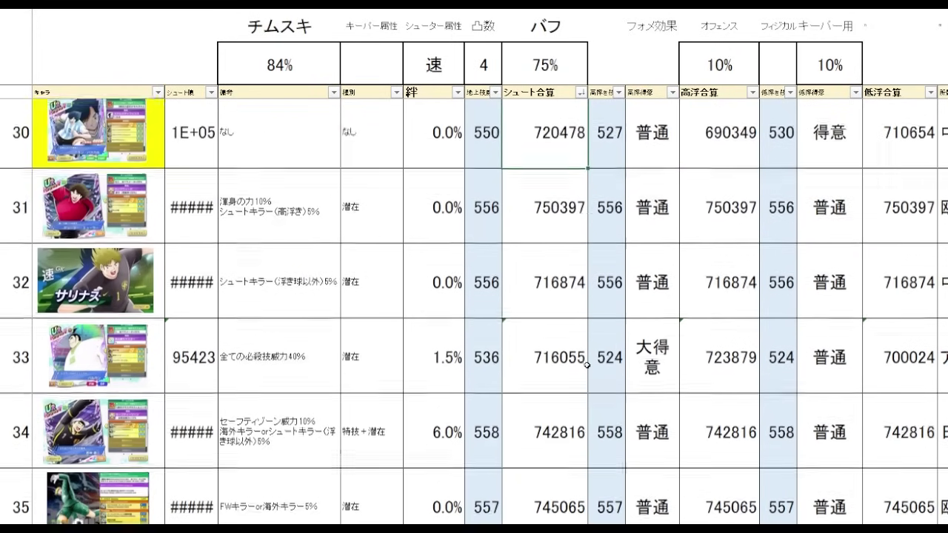
key(Down)
key(Down)
Check the 備考 conditions and シュート合算 value of the 海外キラー5% card at rank 36.
scroll(587, 364, down, 2)
click(315, 375)
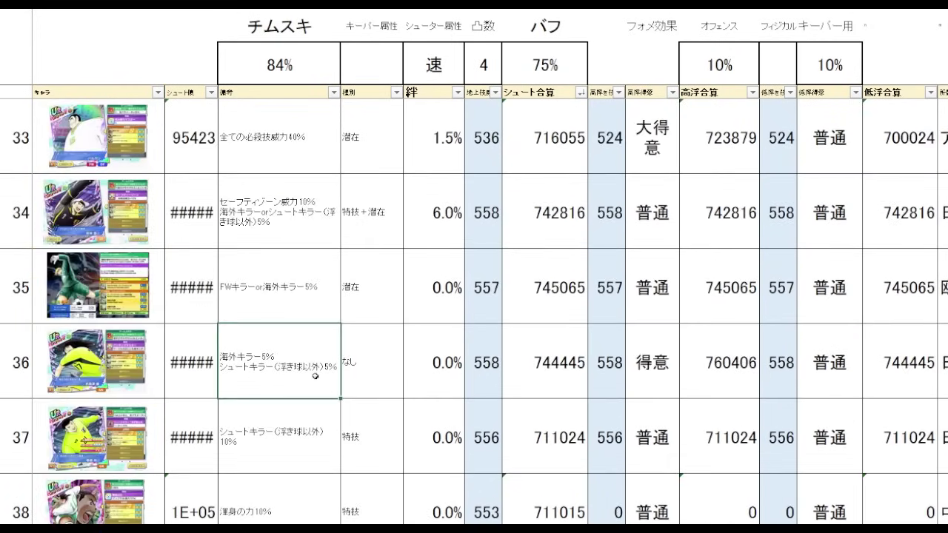
click(556, 381)
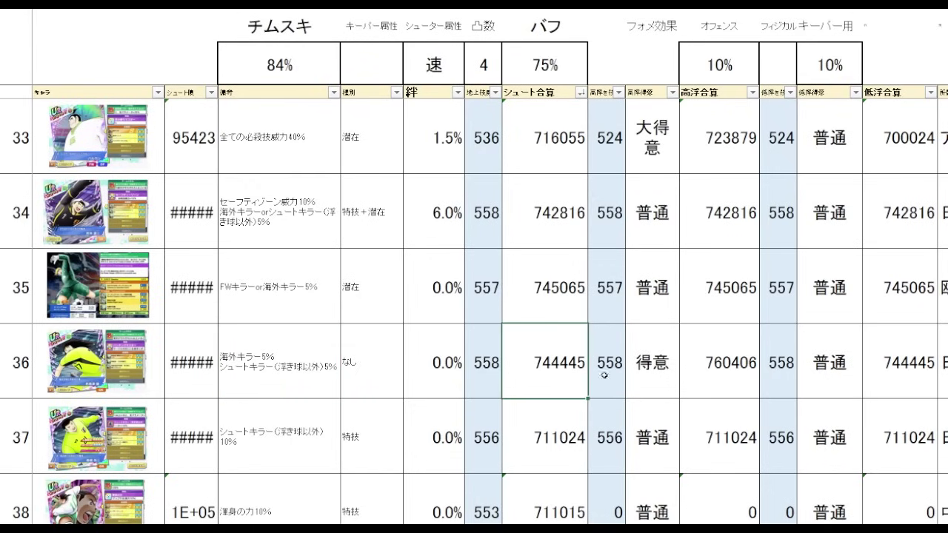
click(306, 370)
click(565, 375)
Check the 備考 condition of the card at rank 59 and compare its 高浮合算 and 低浮合算 values.
scroll(614, 320, down, 1)
click(542, 221)
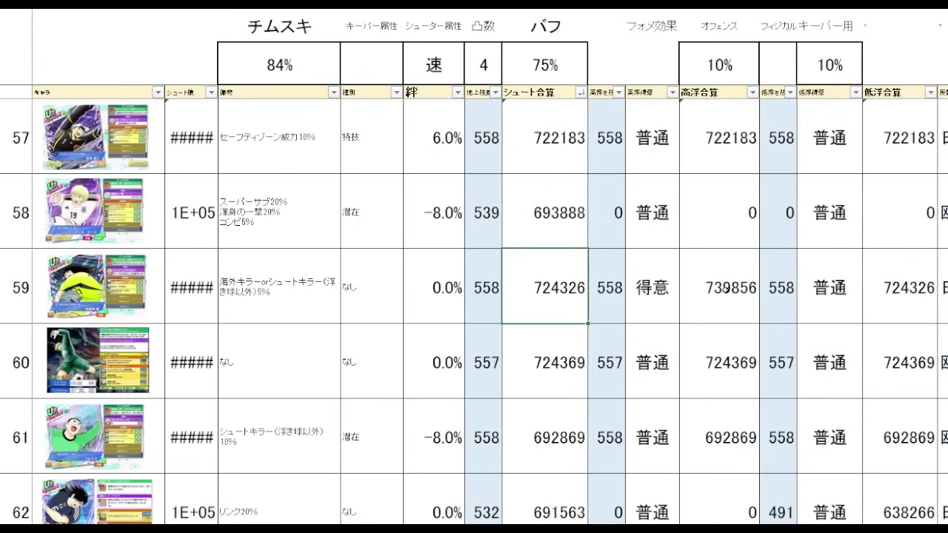
click(728, 288)
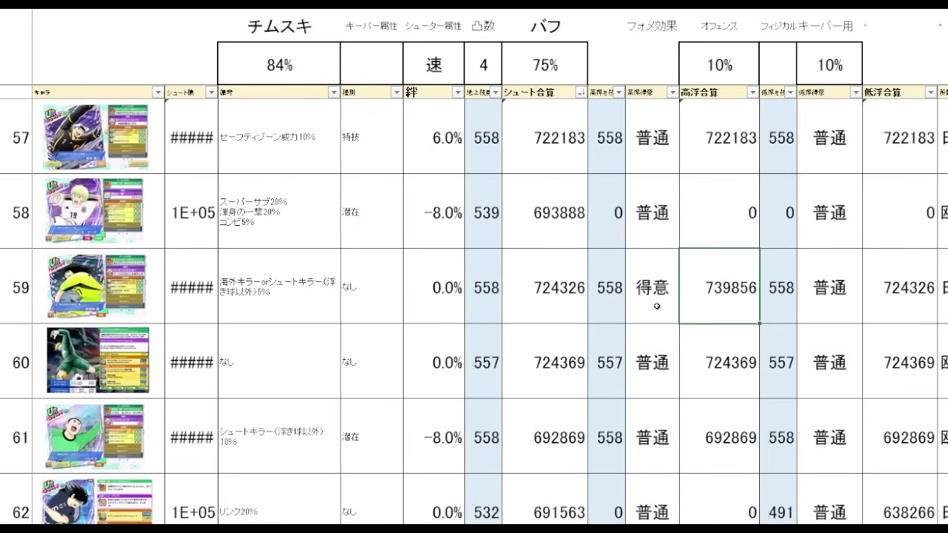
drag(242, 309, 286, 311)
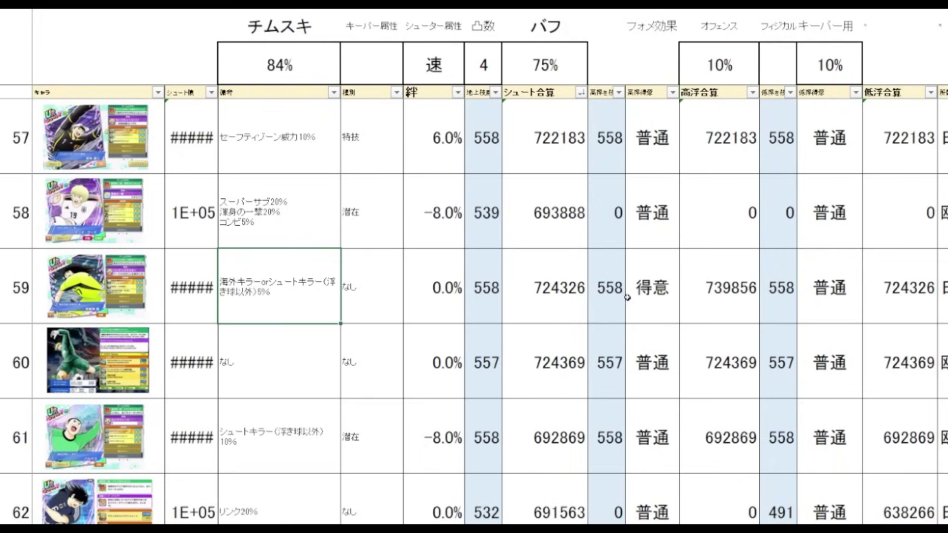
click(911, 302)
click(732, 302)
click(878, 302)
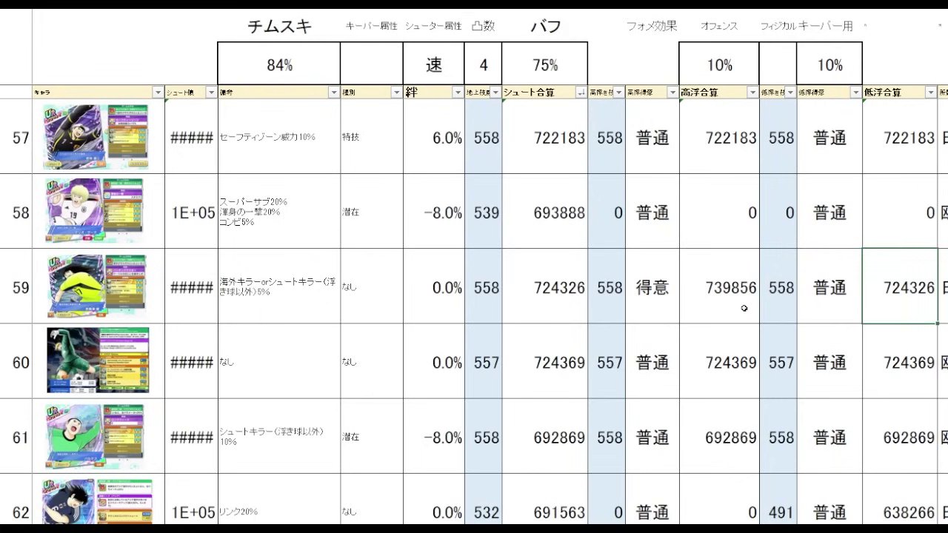
click(745, 308)
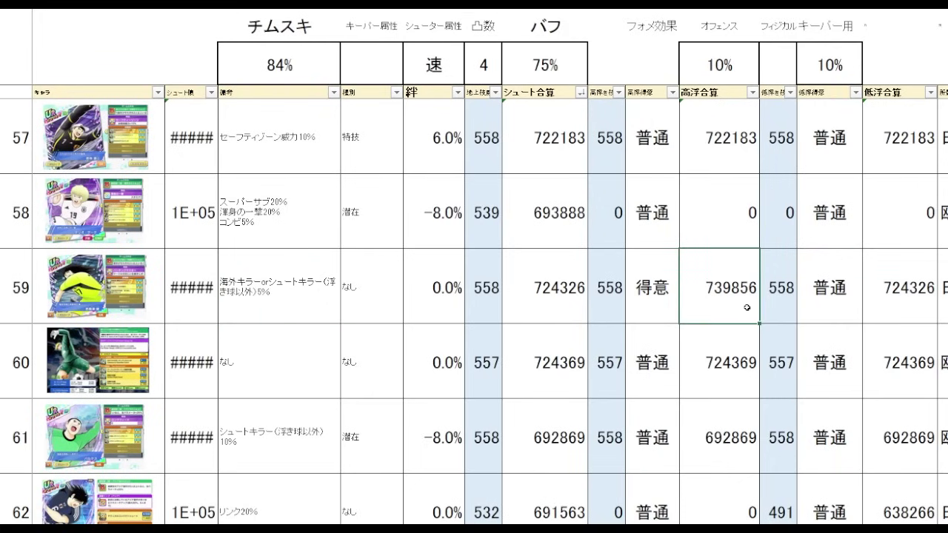
click(919, 303)
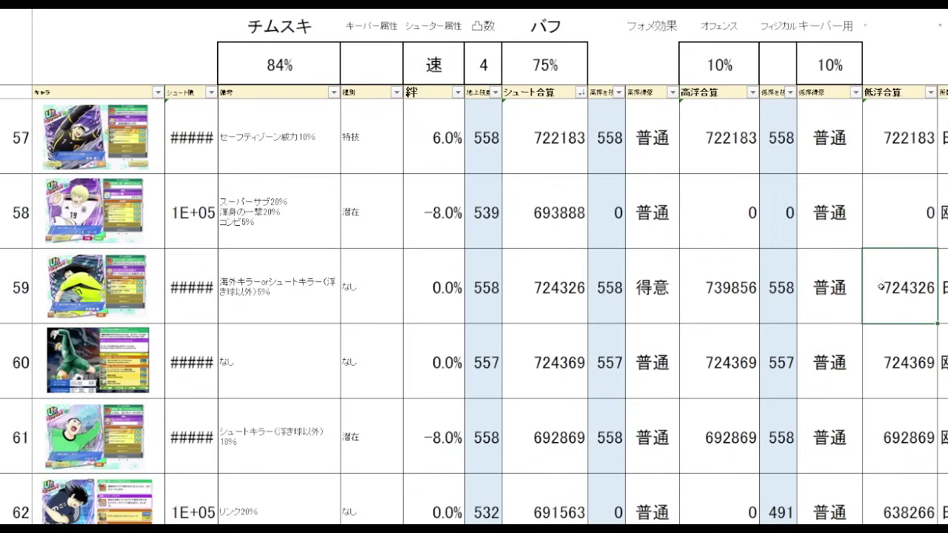
Compare the 高浮合算, 低浮合算 and シュート合算 values of the yellow-highlighted 日本キラー5% card at rank 14.
scroll(935, 306, up, 15)
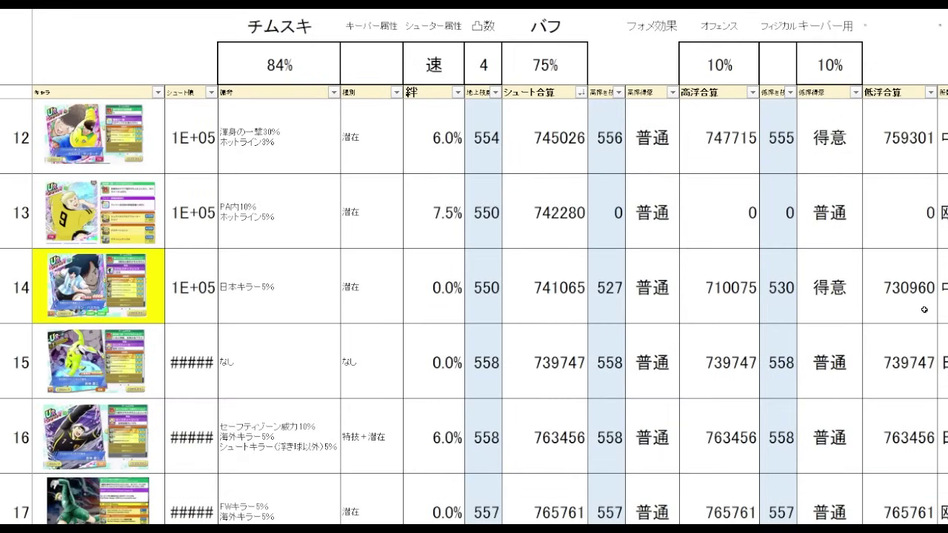
click(735, 306)
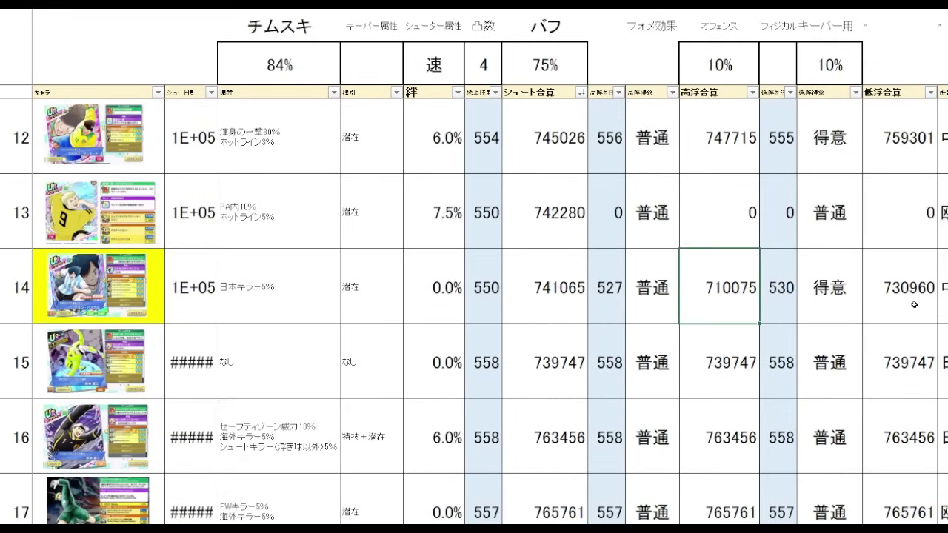
click(915, 305)
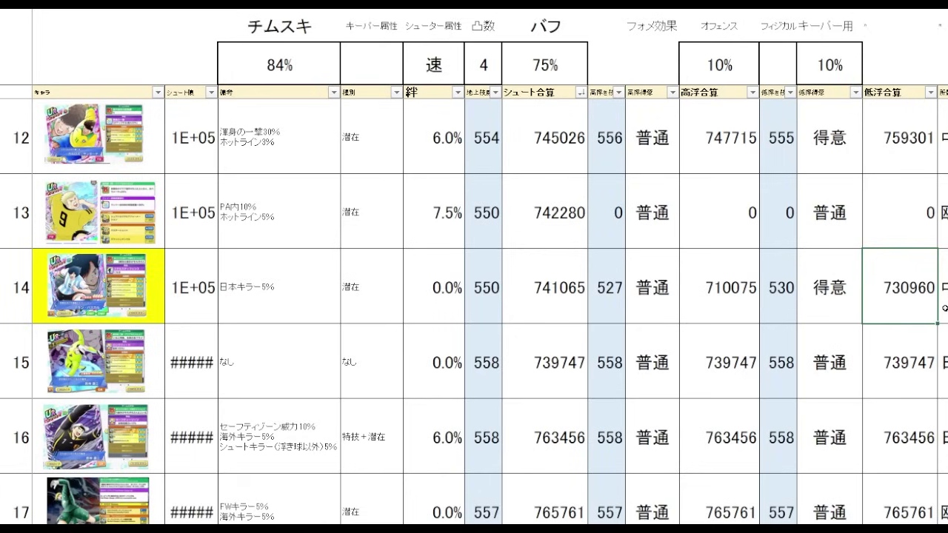
click(731, 311)
click(918, 300)
click(721, 316)
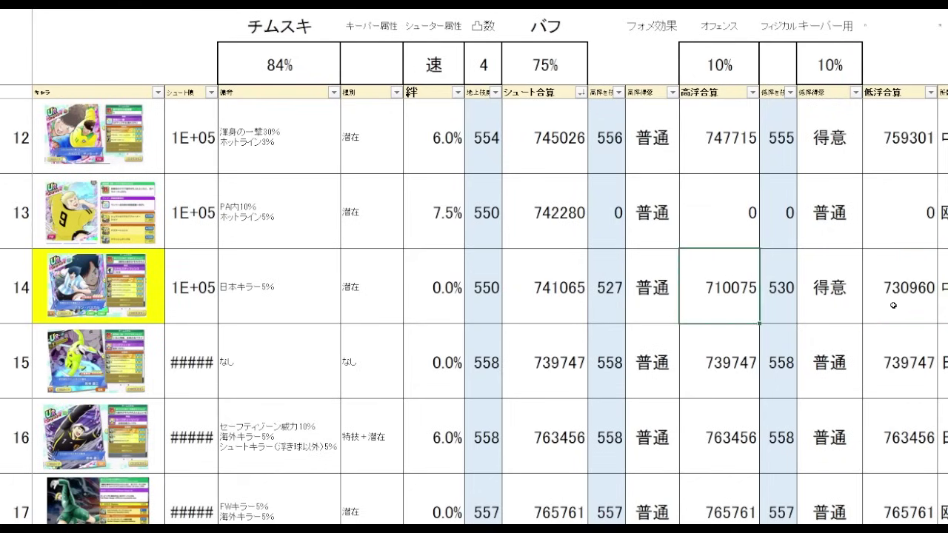
click(911, 303)
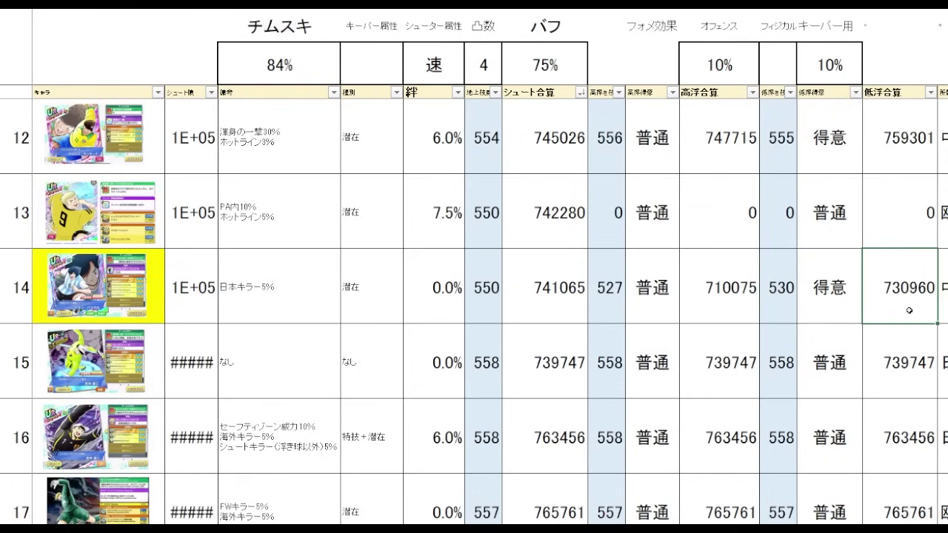
click(734, 306)
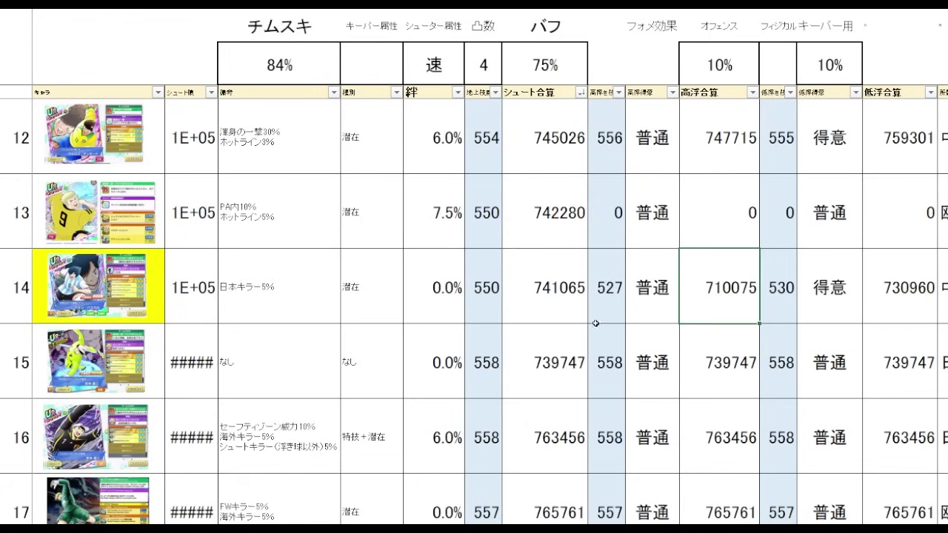
click(562, 307)
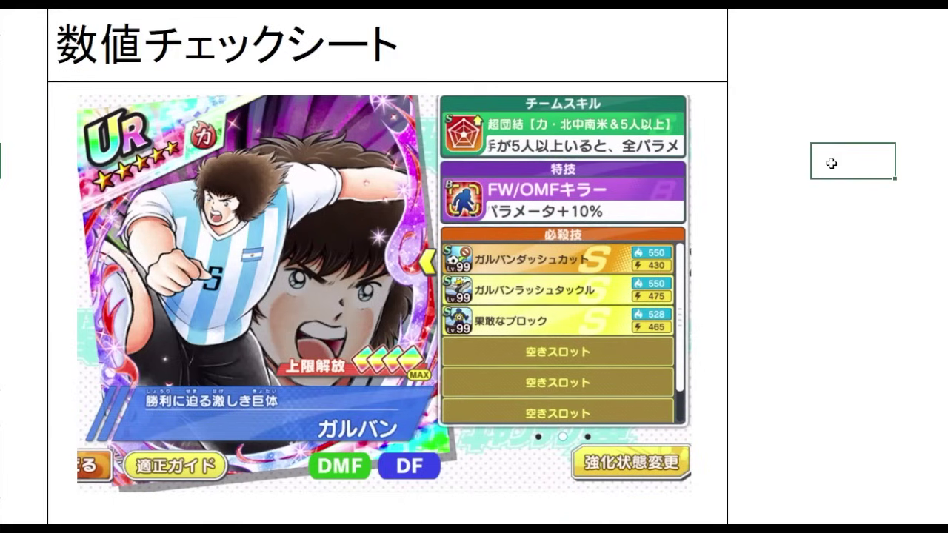
Look over the ガルバン card image in 数値チェックシート, including its 特技 and 必殺技.
click(775, 262)
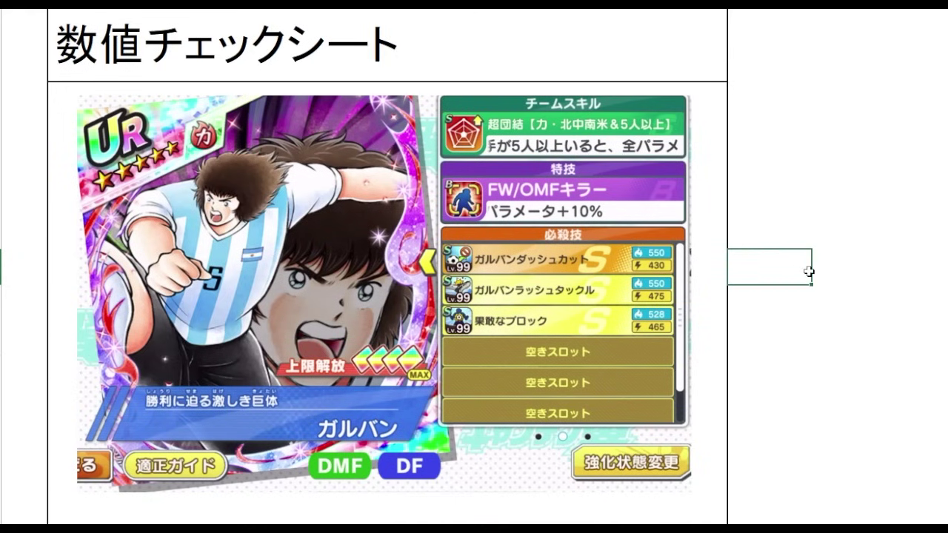
click(766, 328)
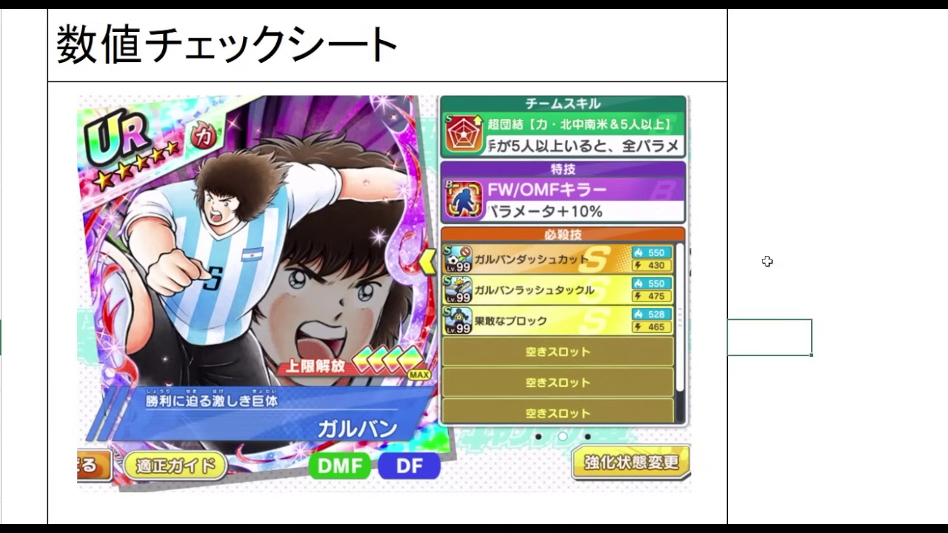
drag(768, 263, 751, 329)
click(840, 314)
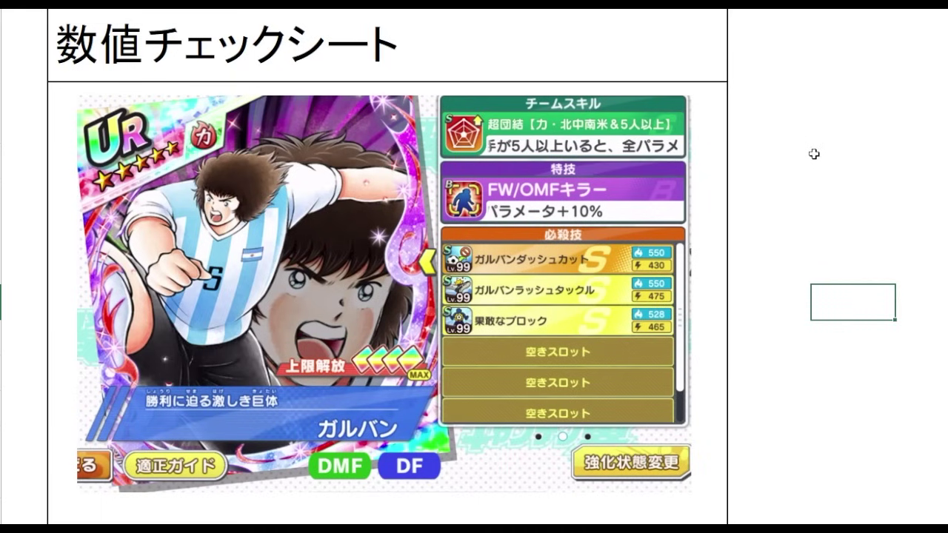
Review the 特技 and チムスキ rows of the ガルバン card in 数値チェックシート.
scroll(829, 126, down, 6)
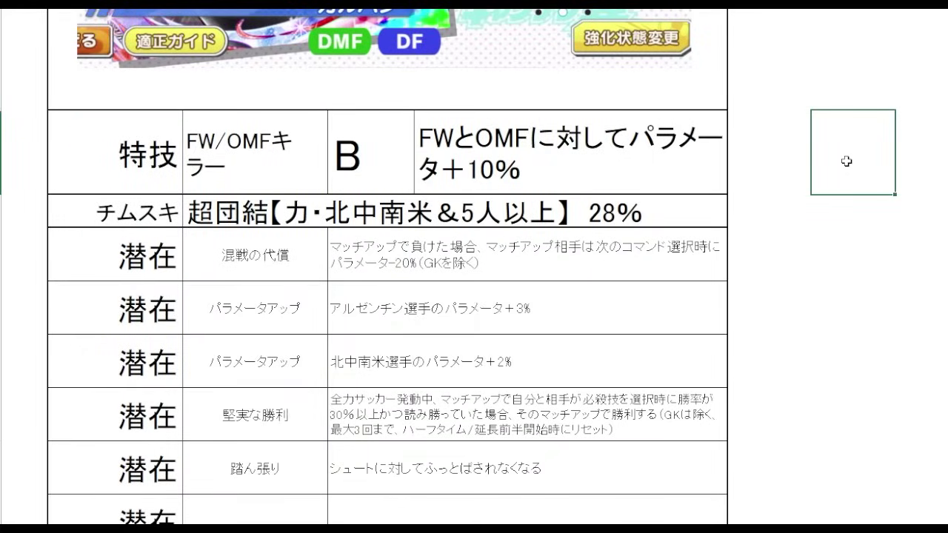
click(660, 159)
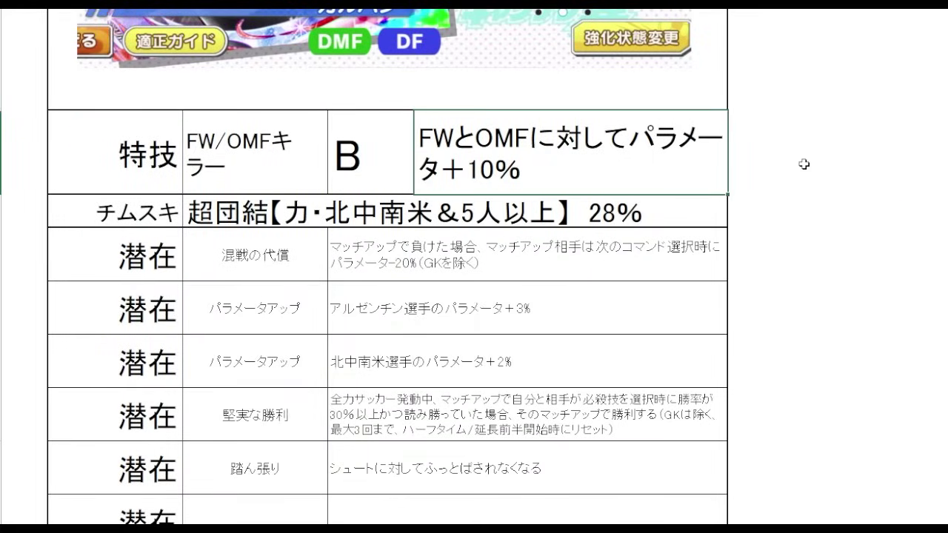
drag(258, 153, 555, 161)
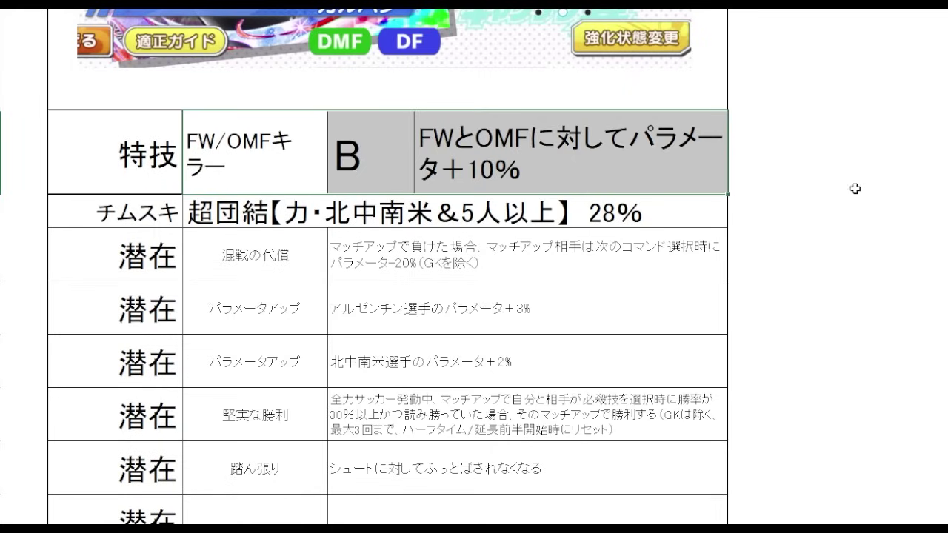
click(803, 217)
click(850, 207)
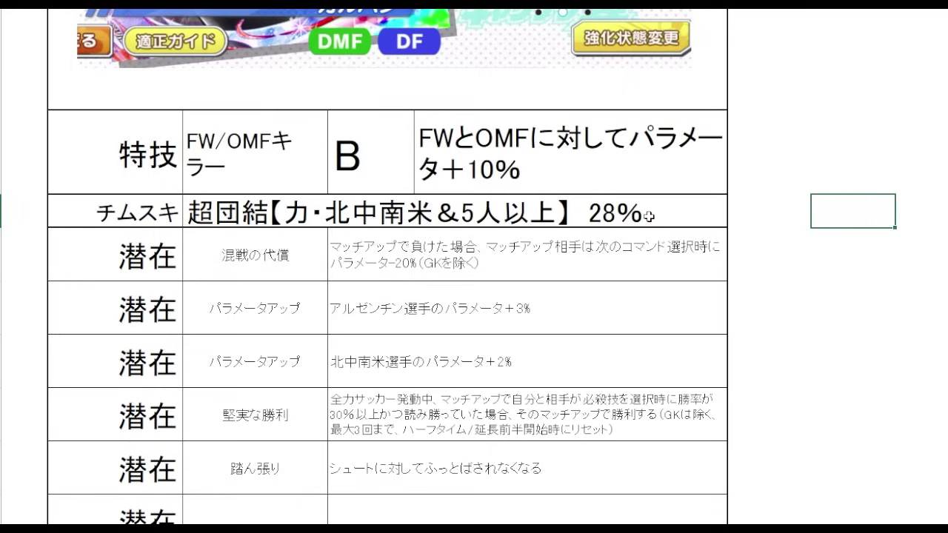
click(648, 216)
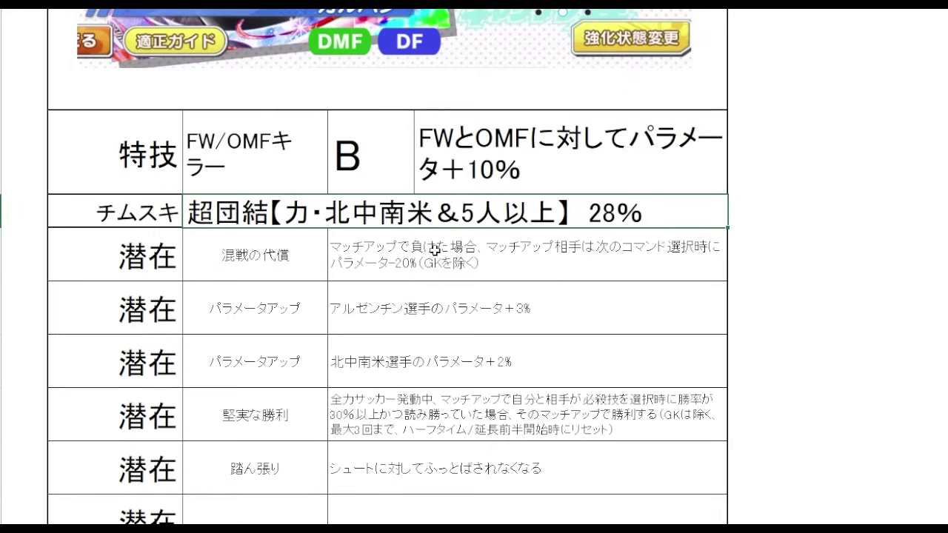
click(836, 215)
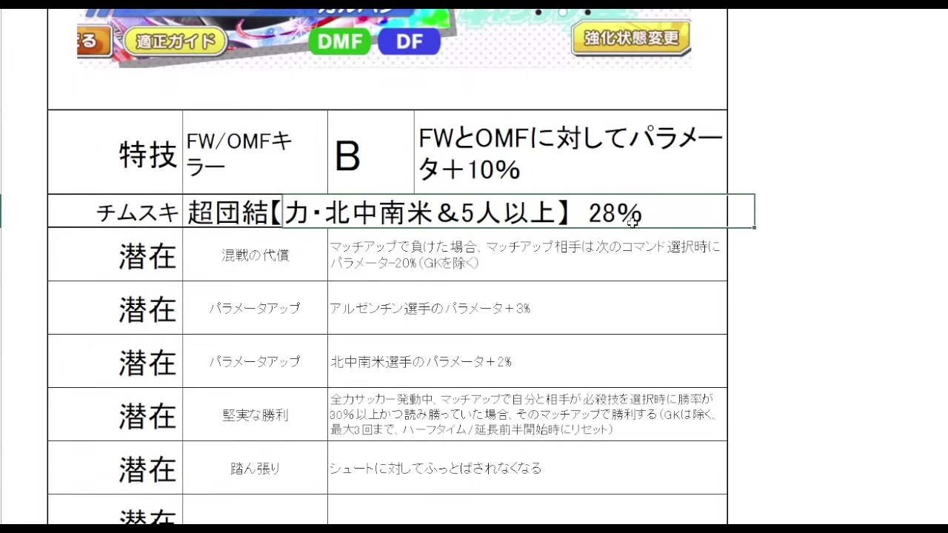
Review the 混戦の代償 effect and the two パラメータアップ effects in the ガルバン card's 潜在 rows.
click(816, 255)
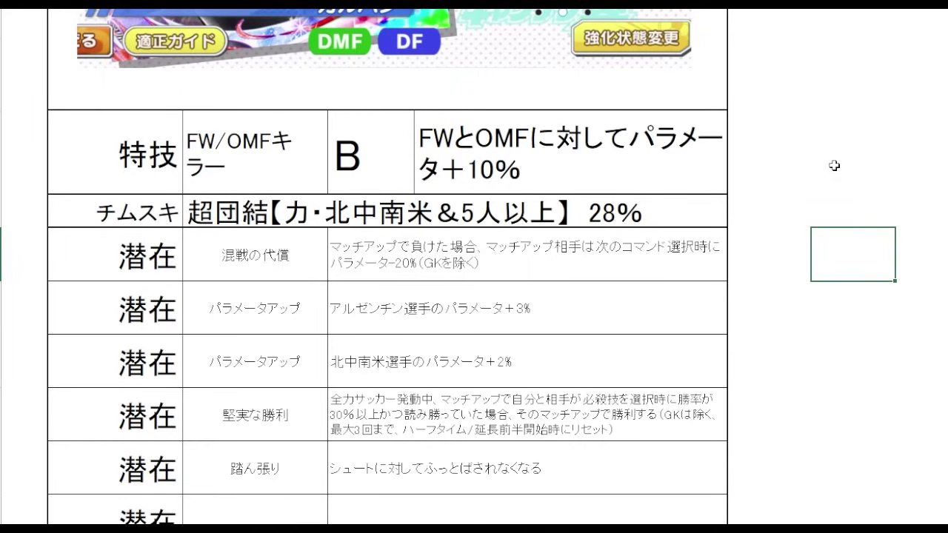
click(548, 268)
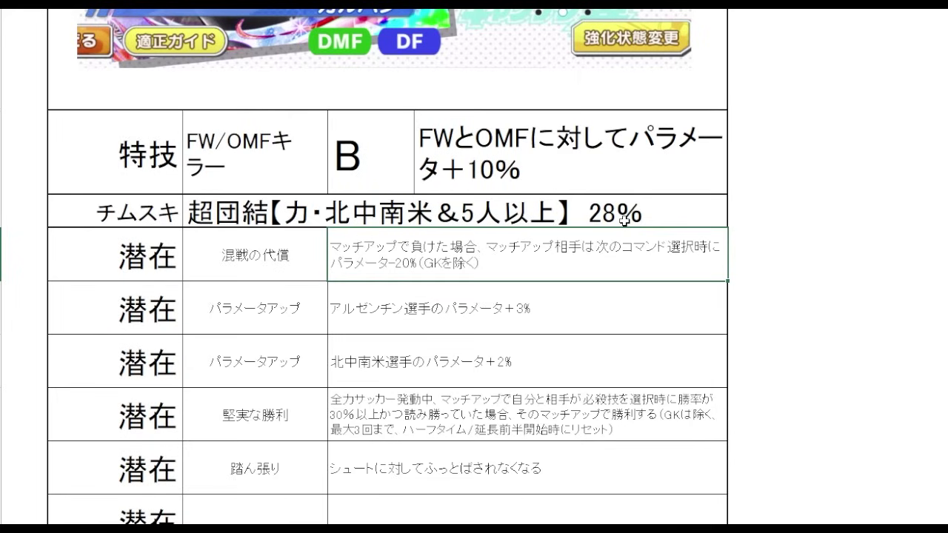
click(796, 300)
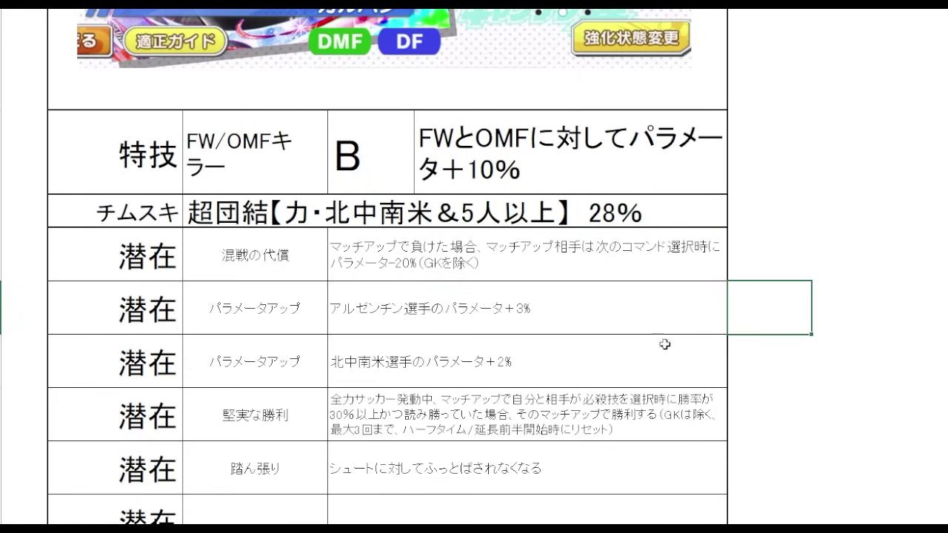
click(668, 328)
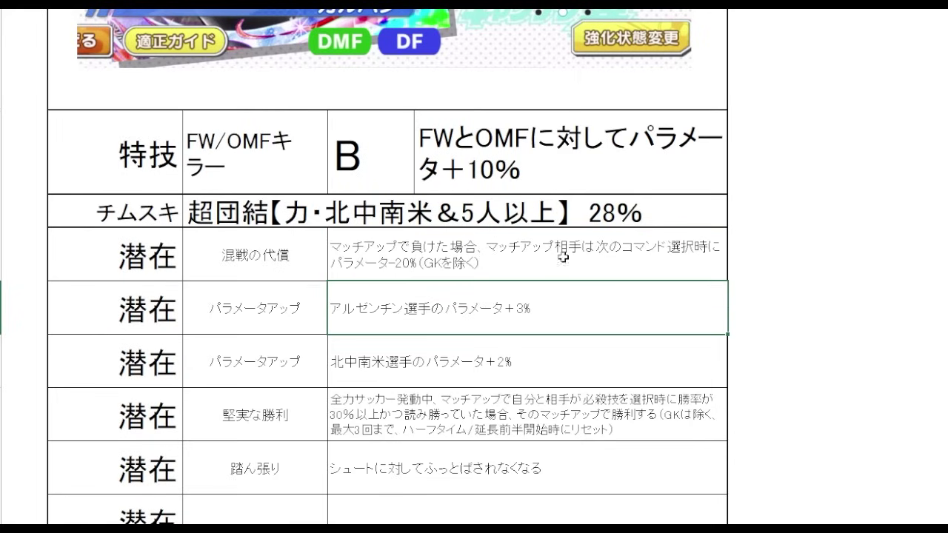
click(566, 368)
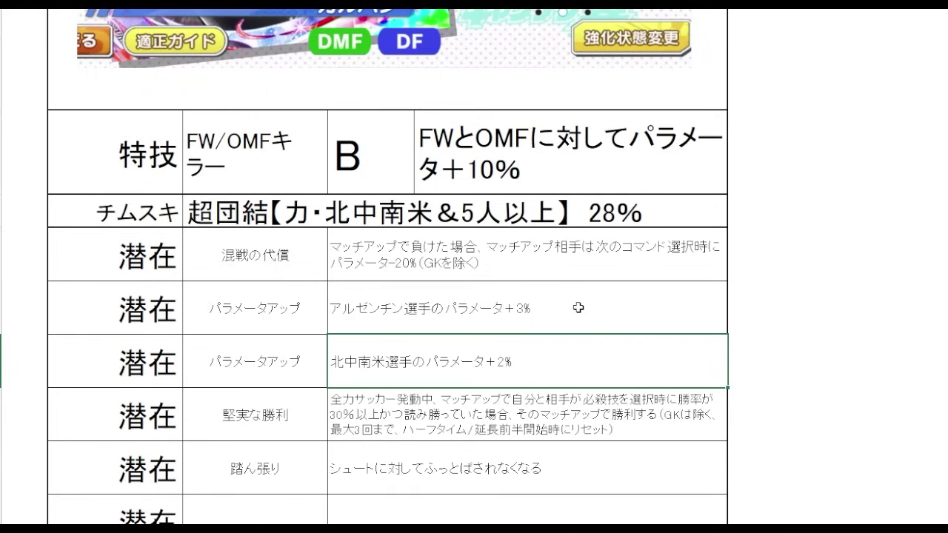
drag(578, 308, 571, 355)
click(822, 357)
Examine the 堅実な勝利 潜在 row of the ガルバン card, including its activation conditions and usage limit.
scroll(828, 194, down, 1)
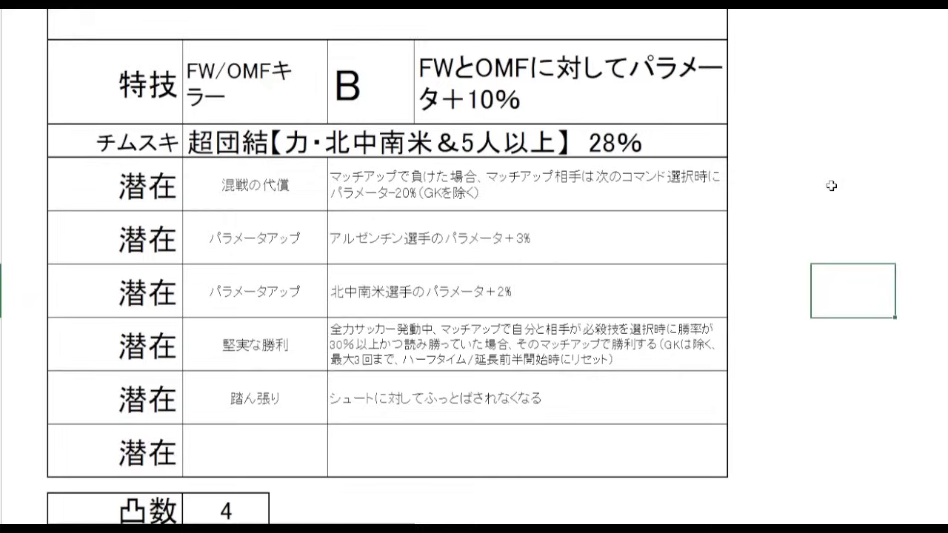
click(704, 304)
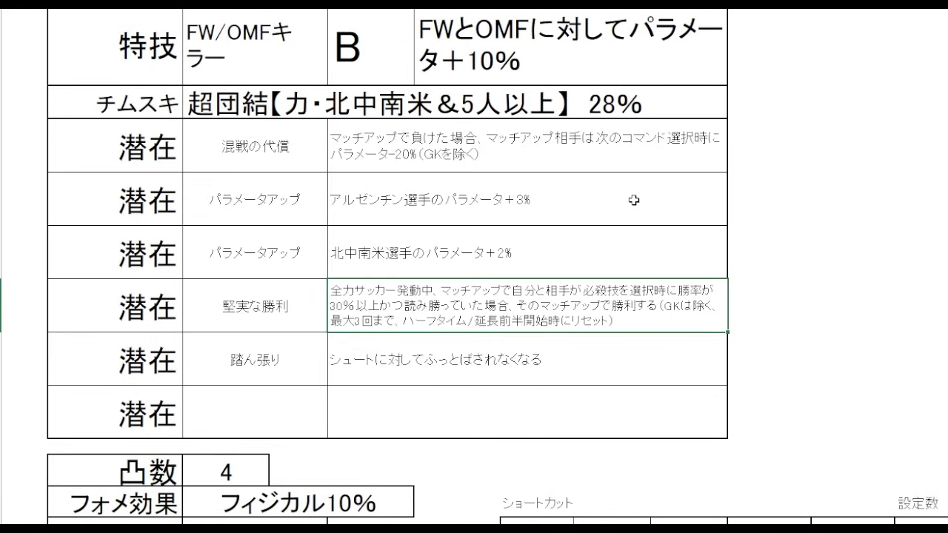
click(822, 320)
click(632, 313)
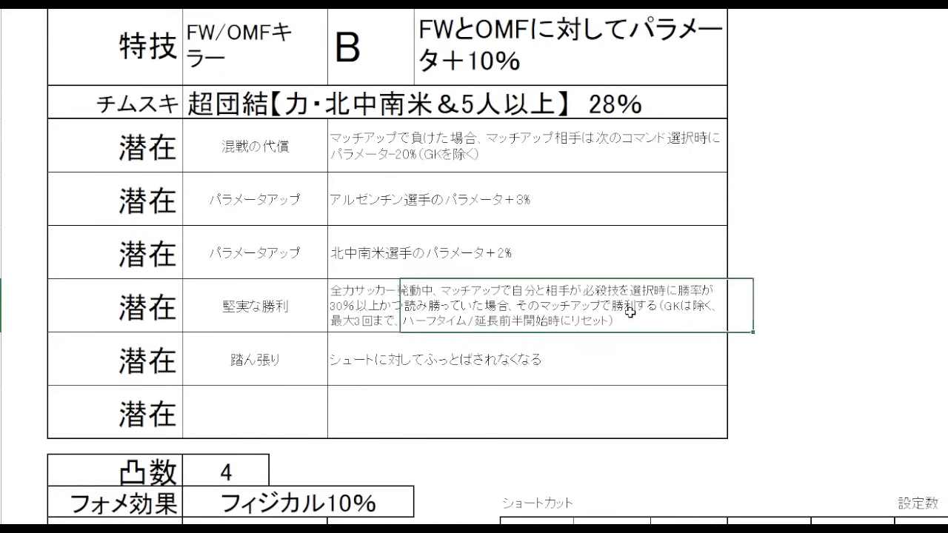
mouse_move(275, 318)
mouse_down()
mouse_move(295, 304)
mouse_move(484, 310)
mouse_up()
click(830, 316)
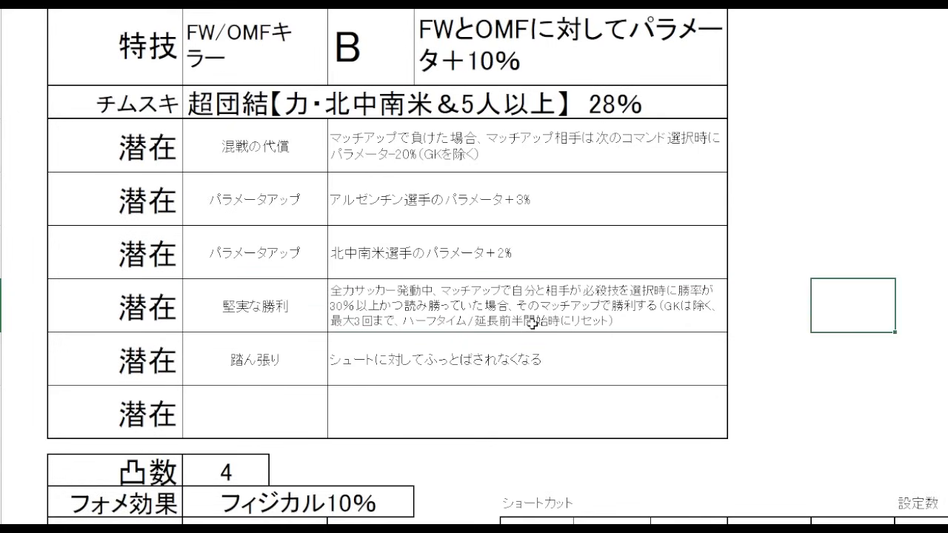
click(569, 317)
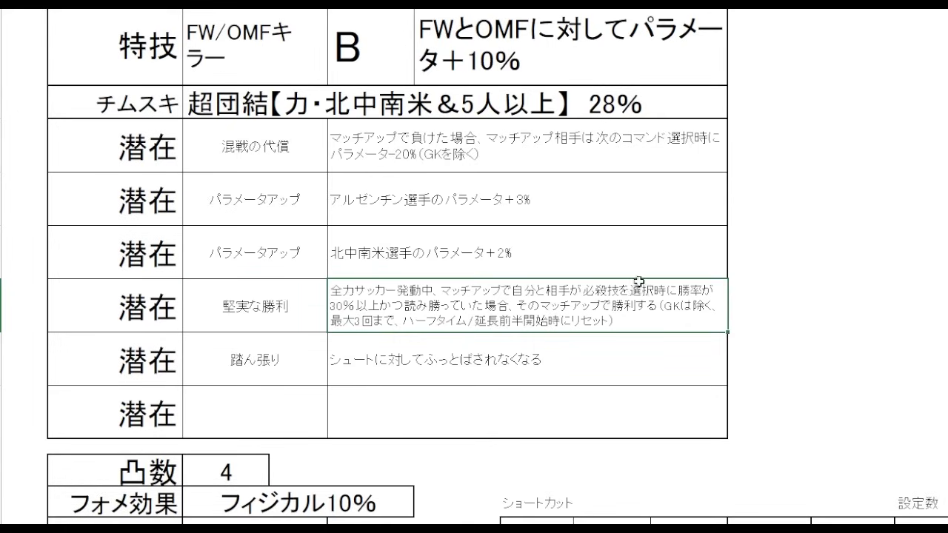
click(824, 306)
click(659, 314)
click(829, 312)
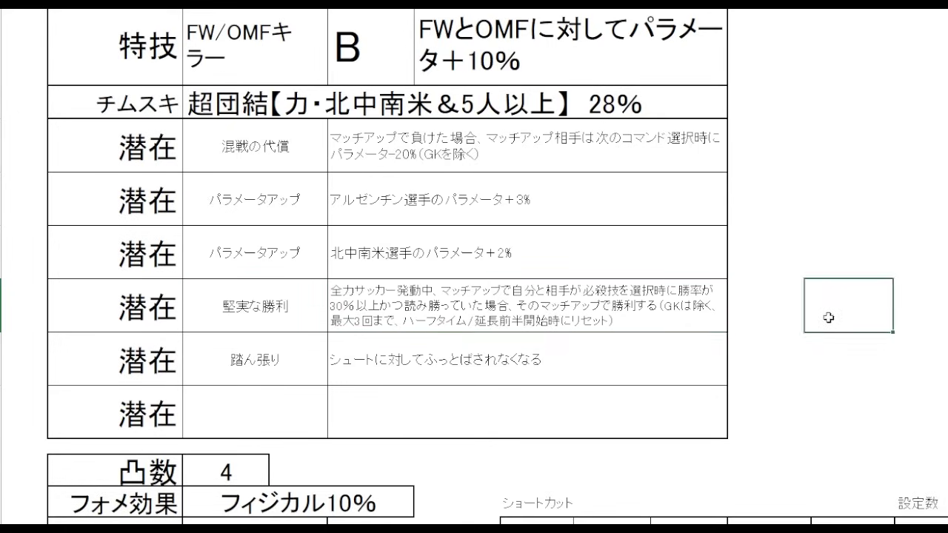
Check the 踏ん張り 潜在 row and its effect against shots.
click(832, 346)
click(534, 360)
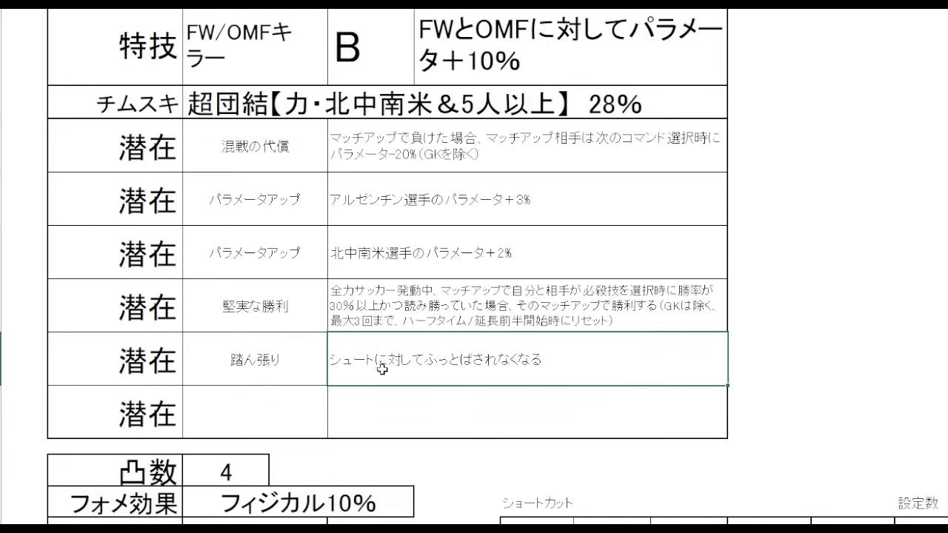
click(281, 369)
click(363, 367)
click(846, 351)
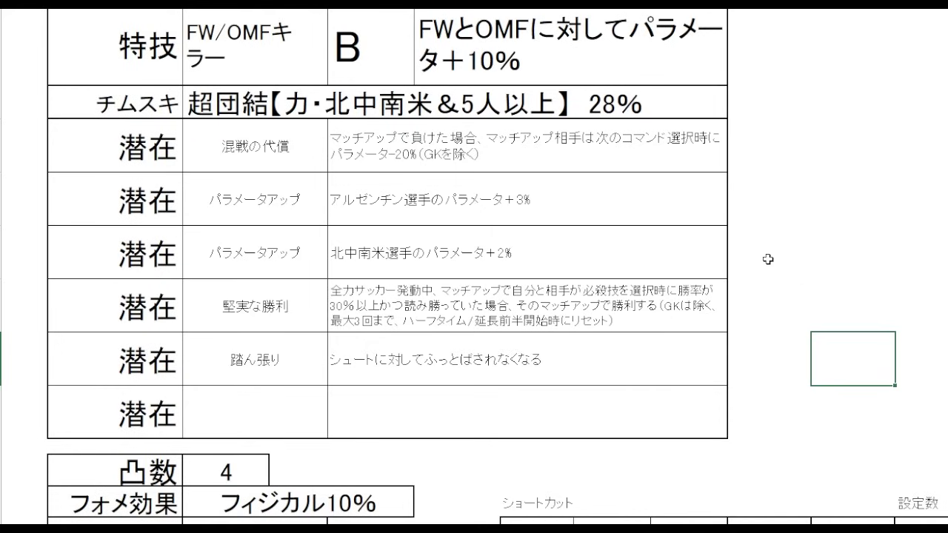
Go back over the two パラメータアップ rows together, and recheck the 混戦の代償 description.
scroll(804, 252, up, 1)
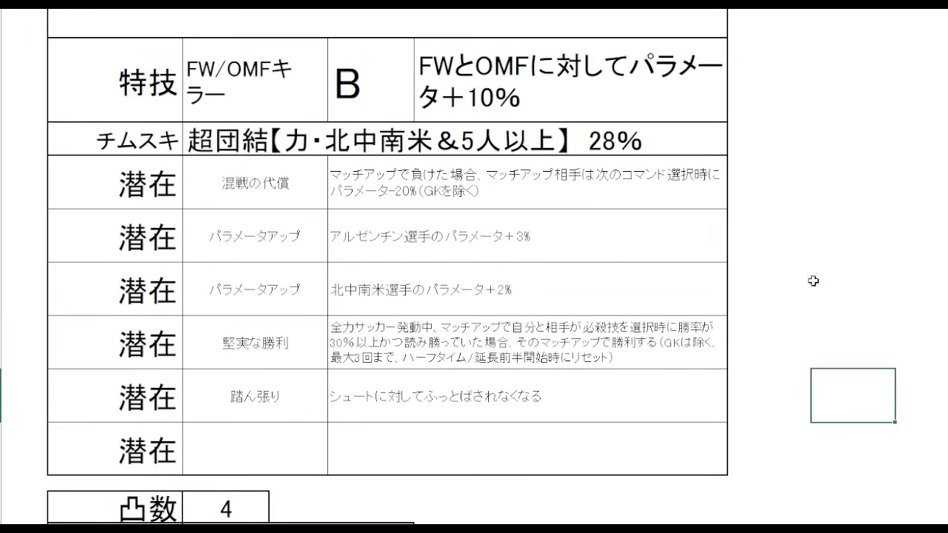
click(834, 245)
click(591, 261)
drag(591, 267, 573, 283)
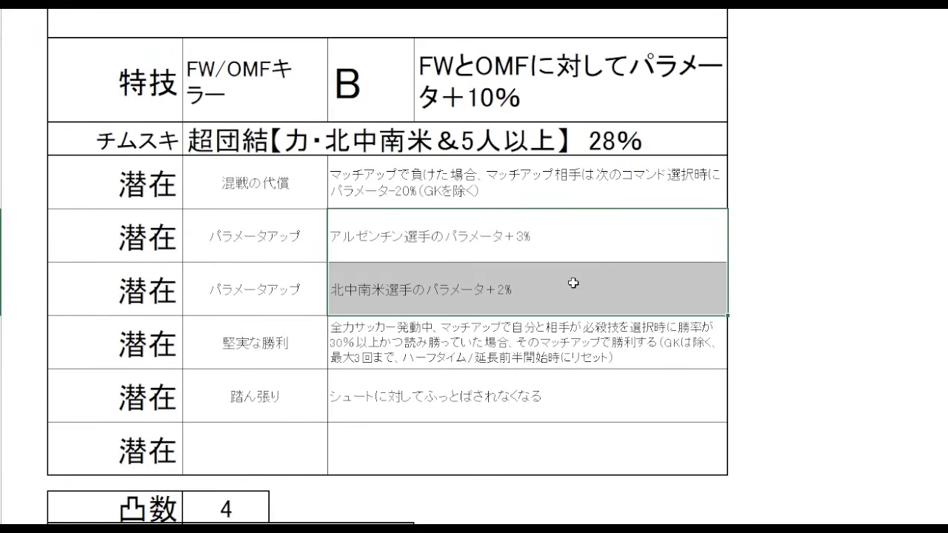
drag(278, 196, 387, 194)
click(507, 202)
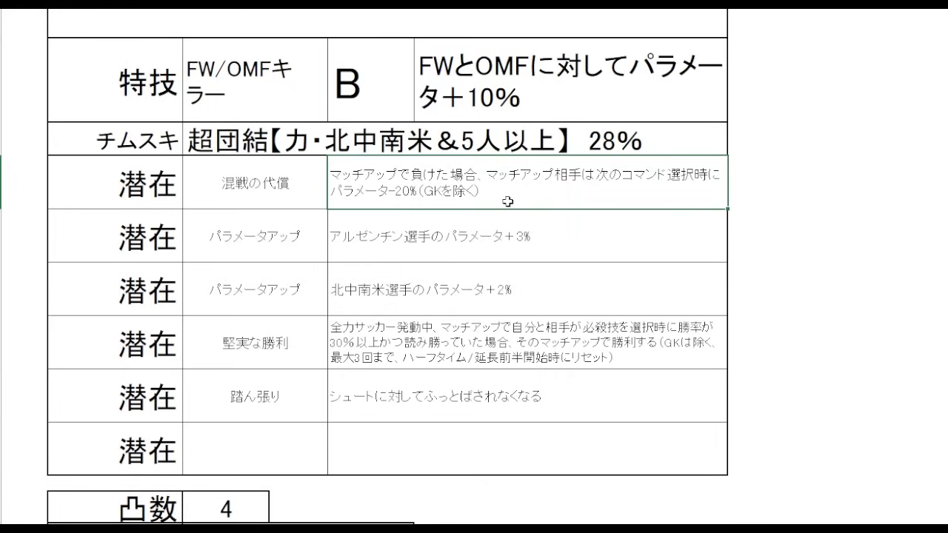
click(837, 295)
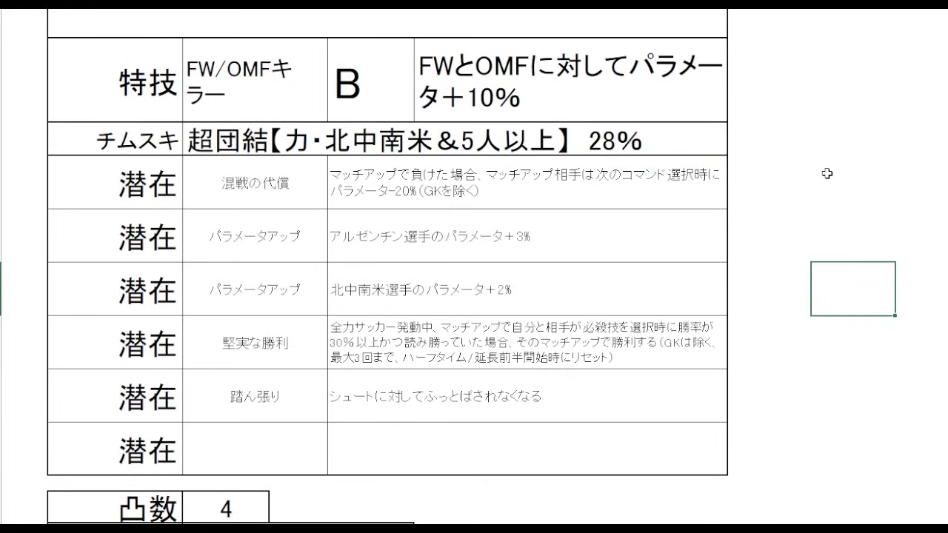
Look through the ガルバン card's parameter table, from 凸数, フォメ効果 and チムスキ to the 基礎, 限凸込 and 試合前 values.
scroll(826, 170, down, 3)
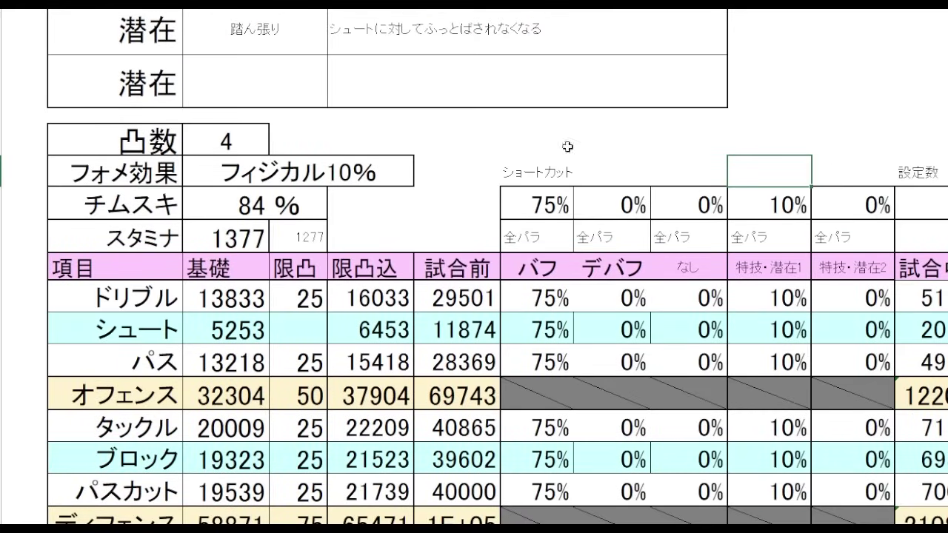
click(422, 235)
scroll(707, 70, down, 1)
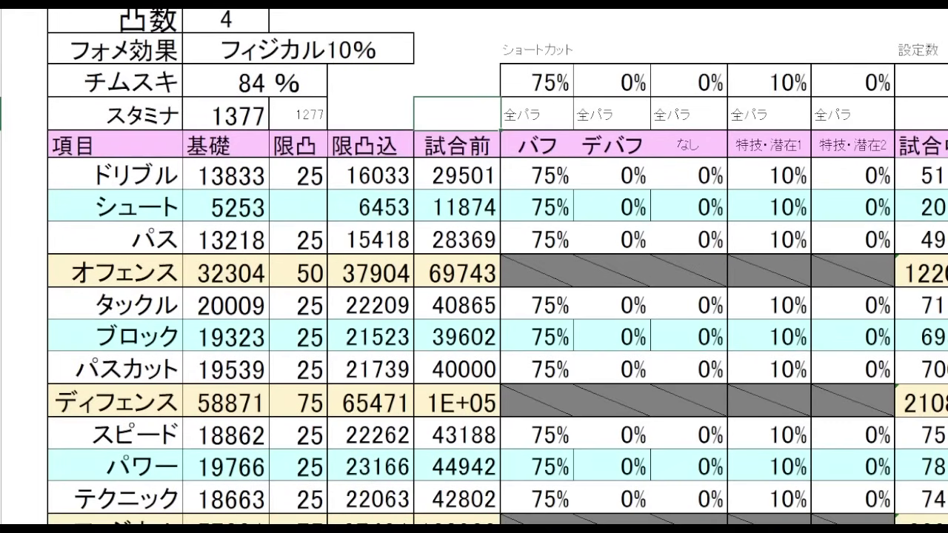
scroll(498, 267, down, 1)
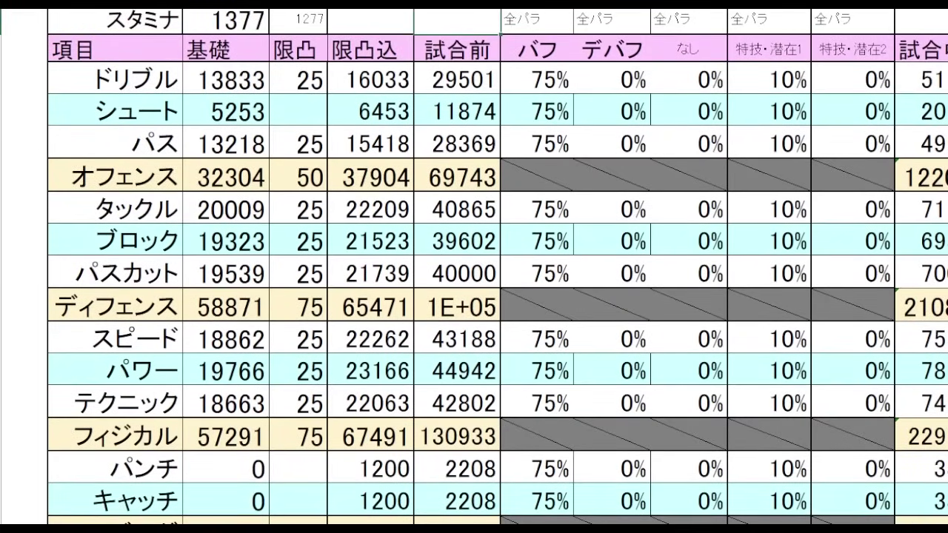
Examine the 試合中能力値 table, checking the 技威力 values from ドリブル to パスカット and the なし totals column.
scroll(474, 267, up, 8)
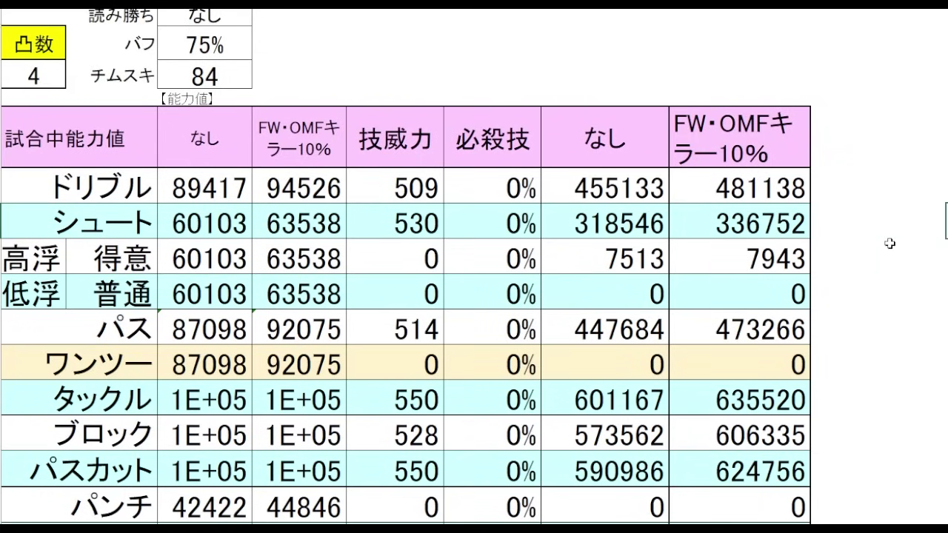
click(919, 181)
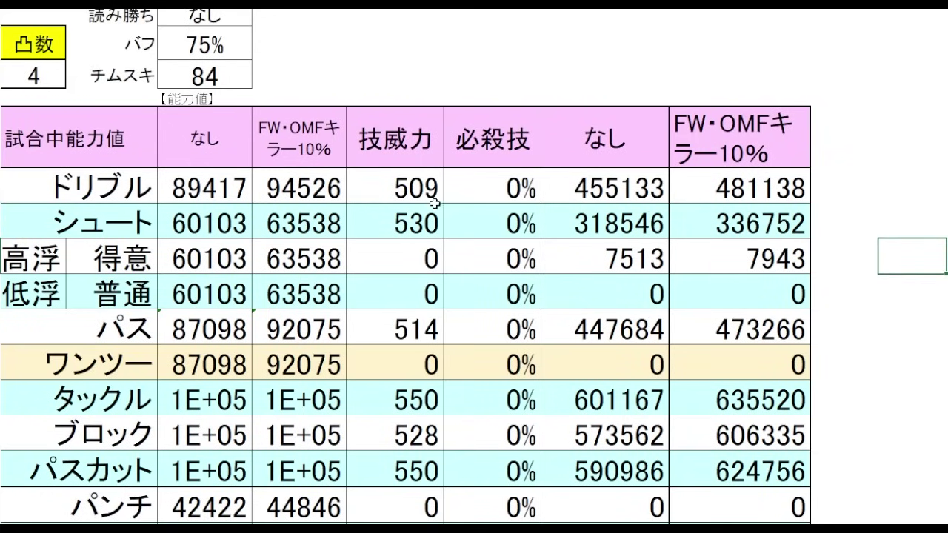
drag(426, 189, 427, 473)
click(869, 340)
click(930, 225)
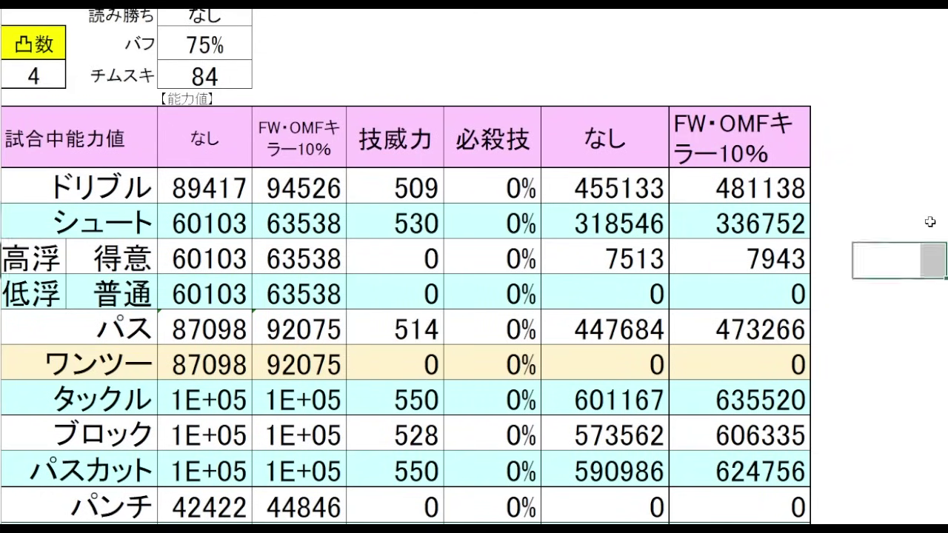
click(594, 154)
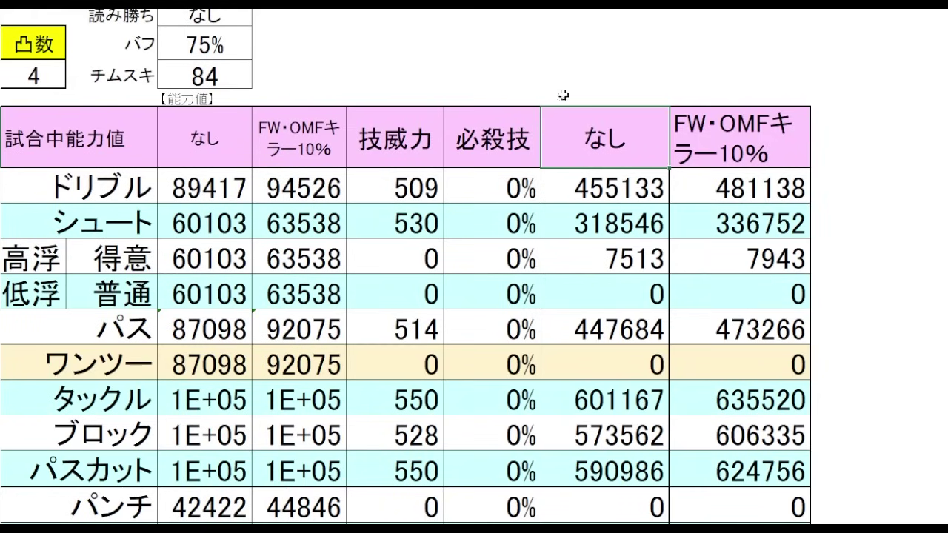